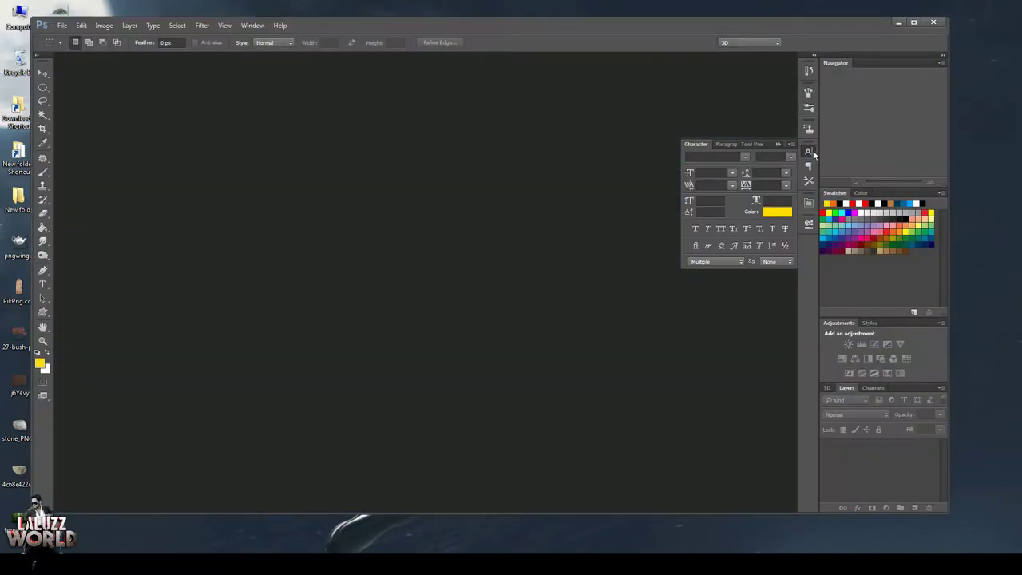
# With Photoshop maximized, create a new blank white document, Untitled-1
pyautogui.click(916, 24)
pyautogui.click(29, 7)
pyautogui.click(40, 16)
pyautogui.click(637, 131)
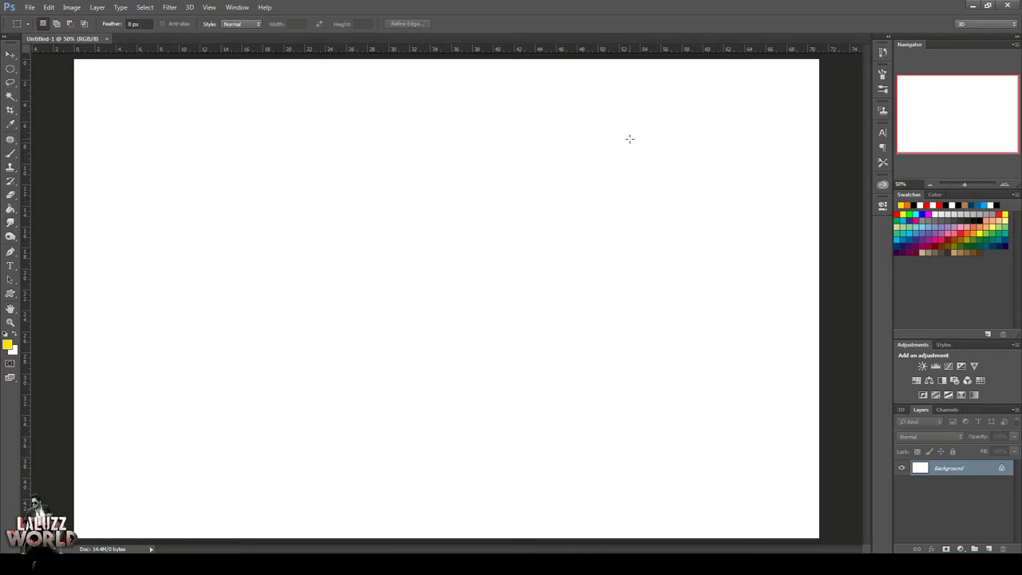
# Open the forest-trees photo and drag it into Untitled-1 as a new layer
pyautogui.press('v')
pyautogui.hotkey('ctrl', '-')
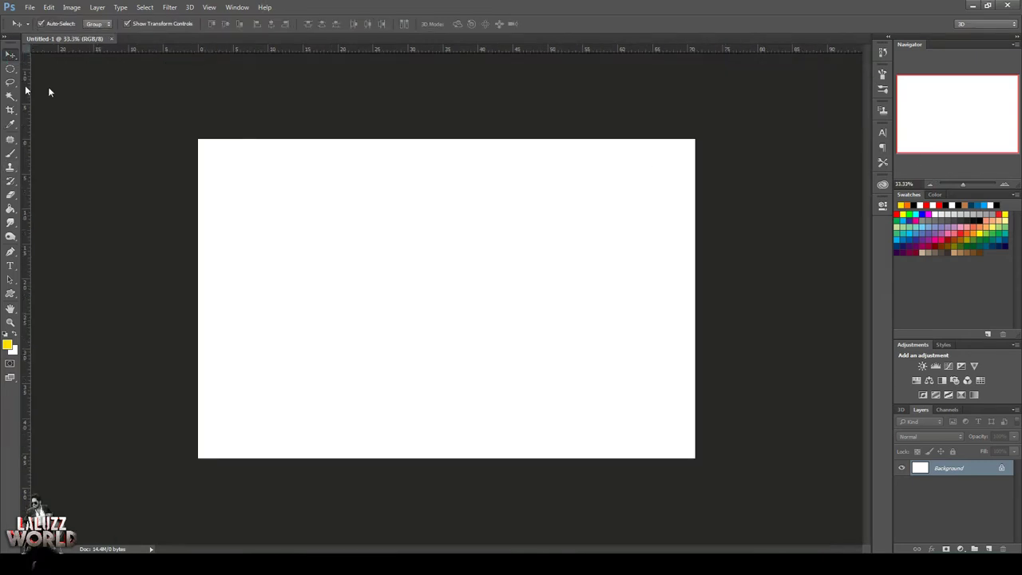
pyautogui.click(28, 8)
pyautogui.click(40, 30)
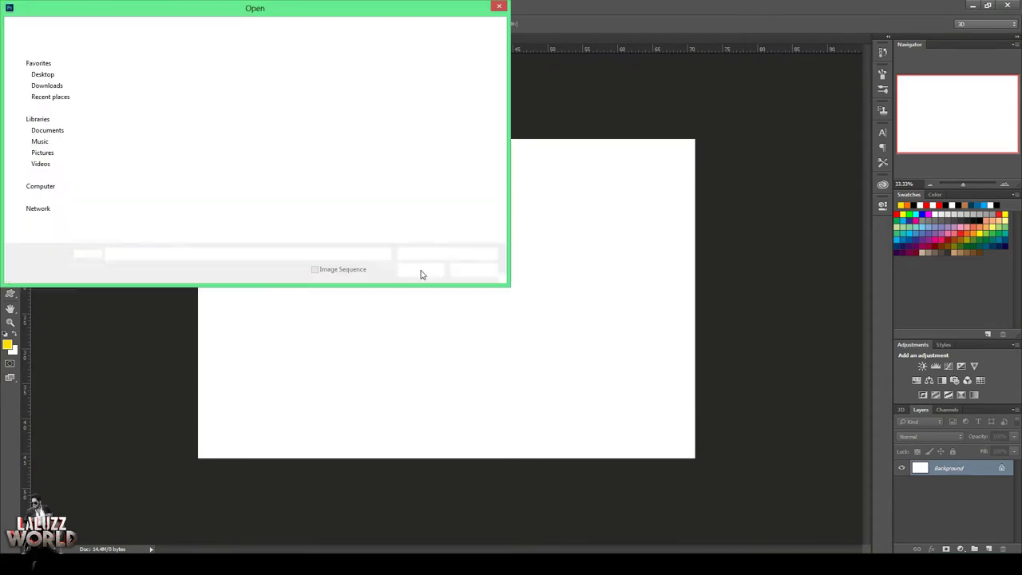
pyautogui.click(412, 156)
pyautogui.click(422, 270)
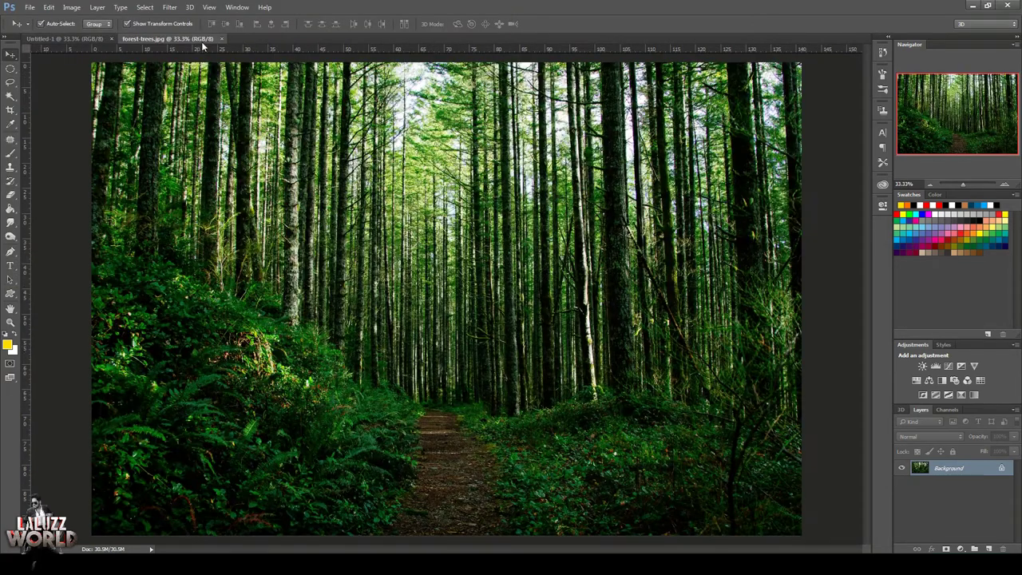
pyautogui.moveTo(201, 38); pyautogui.dragTo(479, 49)
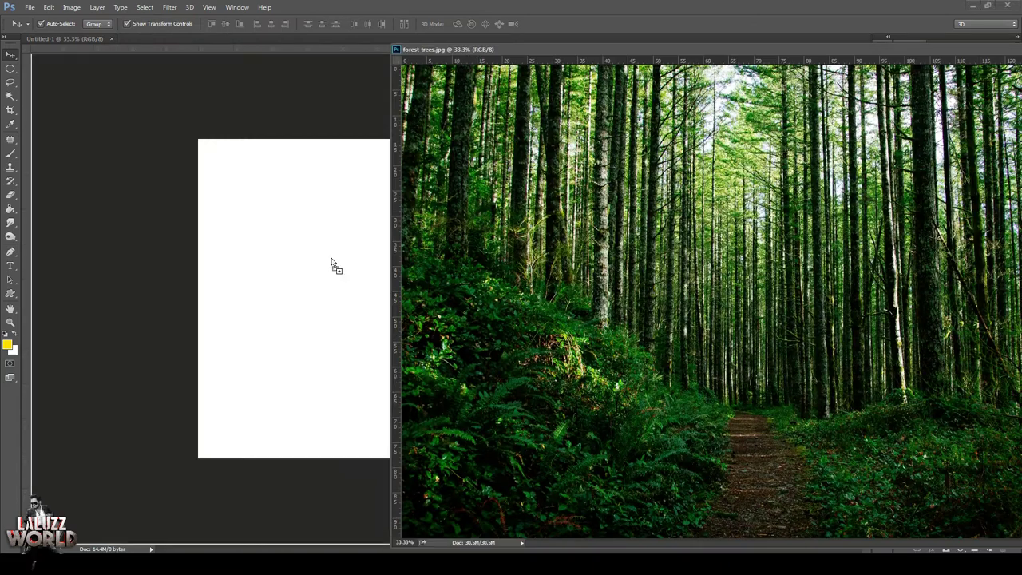
pyautogui.moveTo(410, 226); pyautogui.dragTo(327, 261)
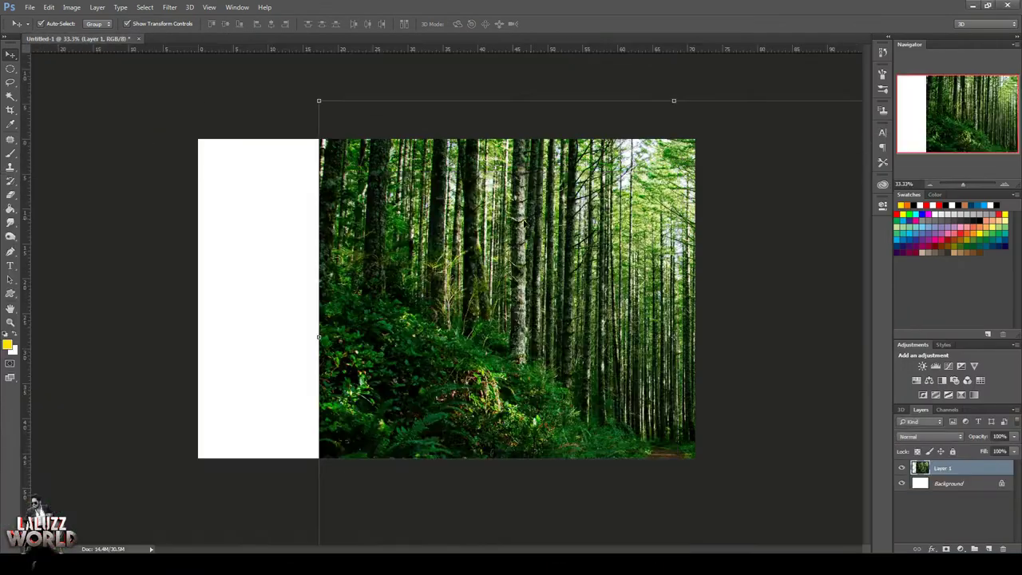
# Scale the forest photo to the canvas's full width, aligned along the top
pyautogui.moveTo(316, 100); pyautogui.dragTo(240, 109)
pyautogui.hotkey('ctrl', 't')
pyautogui.moveTo(524, 261); pyautogui.dragTo(375, 204)
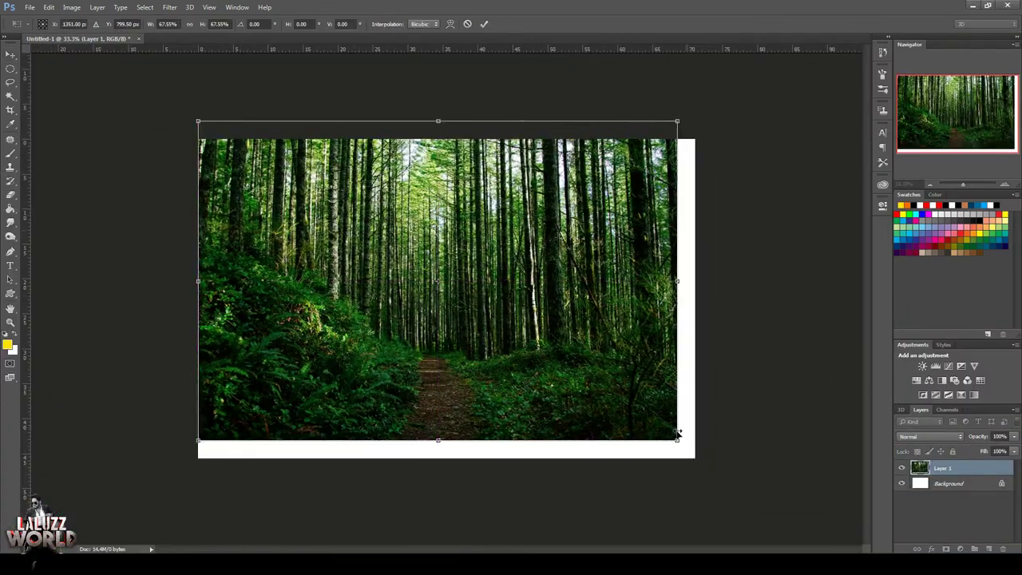
pyautogui.moveTo(695, 450); pyautogui.dragTo(695, 453)
pyautogui.moveTo(497, 320)
pyautogui.mouseDown()
pyautogui.moveTo(497, 273)
pyautogui.moveTo(523, 220)
pyautogui.mouseUp()
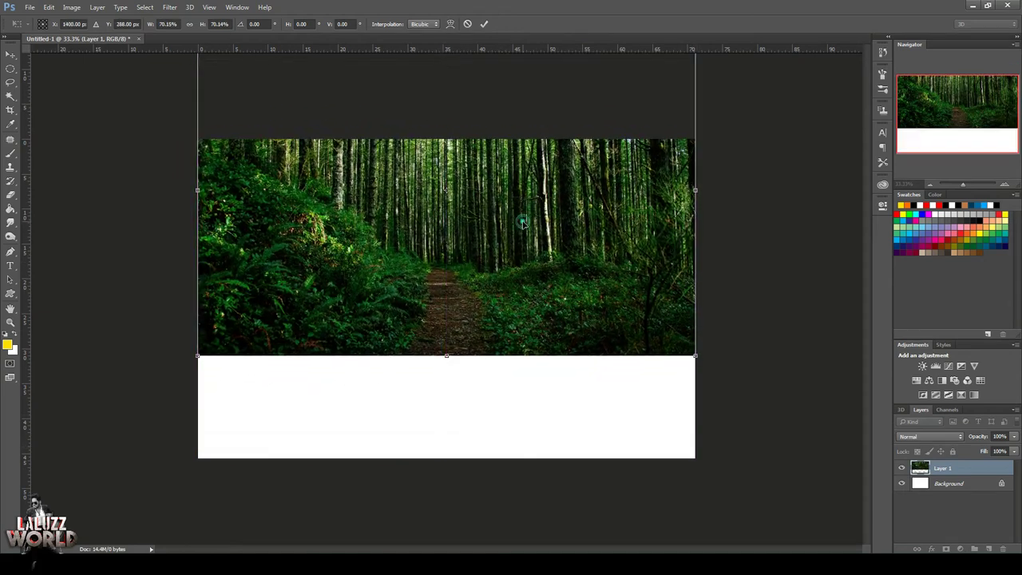
pyautogui.press('Return')
# Open the dirt texture and drag it into the forest document
pyautogui.click(28, 8)
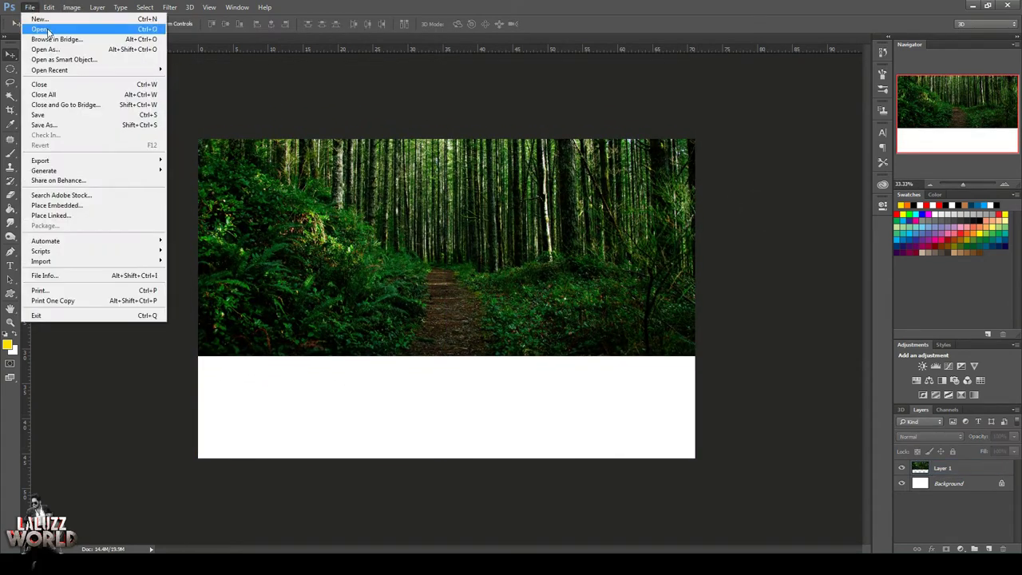
pyautogui.click(32, 29)
pyautogui.click(196, 171)
pyautogui.doubleClick(196, 172)
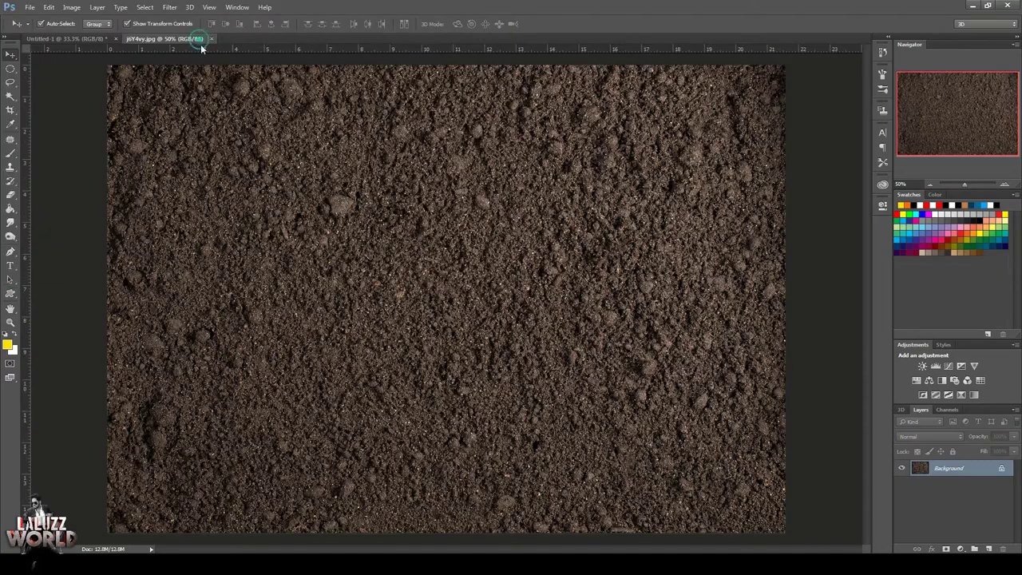
pyautogui.moveTo(201, 38); pyautogui.dragTo(519, 90)
pyautogui.moveTo(751, 94)
pyautogui.mouseDown()
pyautogui.moveTo(633, 202)
pyautogui.moveTo(657, 317)
pyautogui.moveTo(637, 299)
pyautogui.moveTo(713, 276)
pyautogui.moveTo(699, 250)
pyautogui.moveTo(614, 251)
pyautogui.mouseUp()
# Apply a perspective transform to the dirt and move it toward the canvas bottom
pyautogui.hotkey('ctrl', 't')
pyautogui.rightClick(647, 291)
pyautogui.click(667, 359)
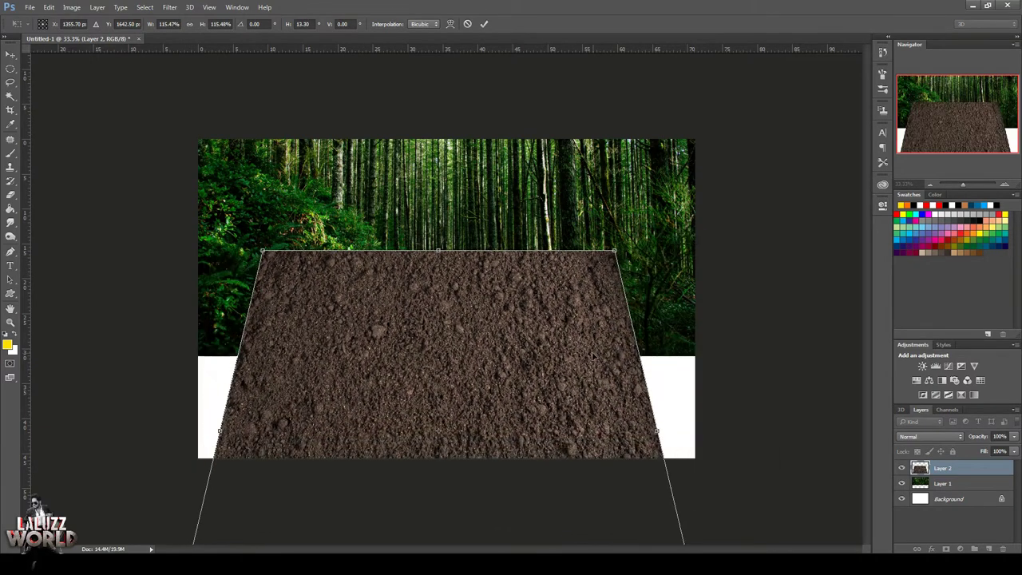
pyautogui.moveTo(592, 356); pyautogui.dragTo(592, 459)
pyautogui.press('Return')
# Stretch the dirt across the full width so its top edge meets the forest
pyautogui.moveTo(695, 536); pyautogui.dragTo(805, 537)
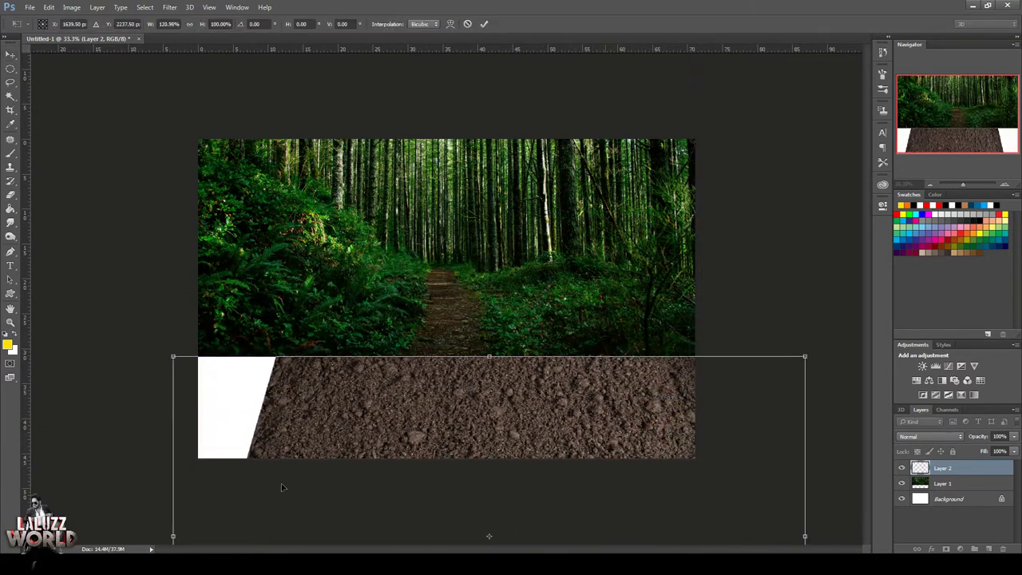
pyautogui.moveTo(171, 533); pyautogui.dragTo(73, 543)
pyautogui.moveTo(440, 359); pyautogui.dragTo(494, 362)
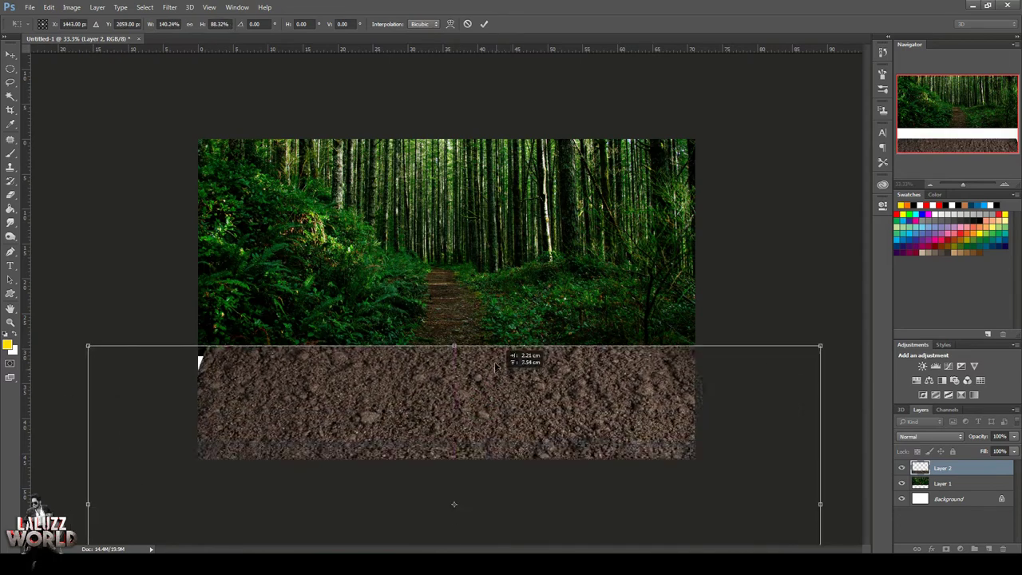
pyautogui.press('Return')
pyautogui.hotkey('ctrl', 't')
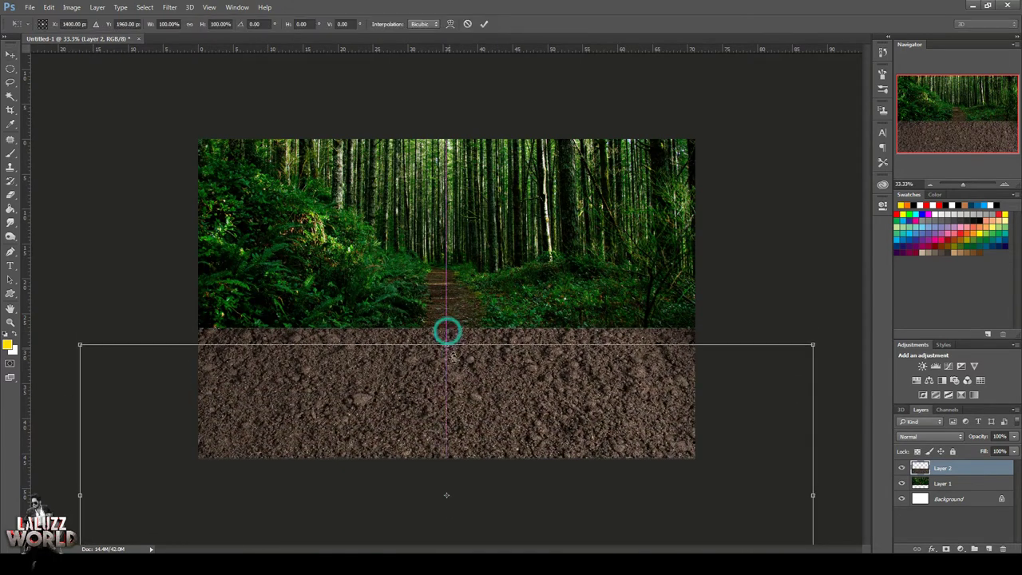
pyautogui.moveTo(447, 331)
pyautogui.mouseDown()
pyautogui.moveTo(485, 391)
pyautogui.moveTo(514, 391)
pyautogui.mouseUp()
pyautogui.press('Return')
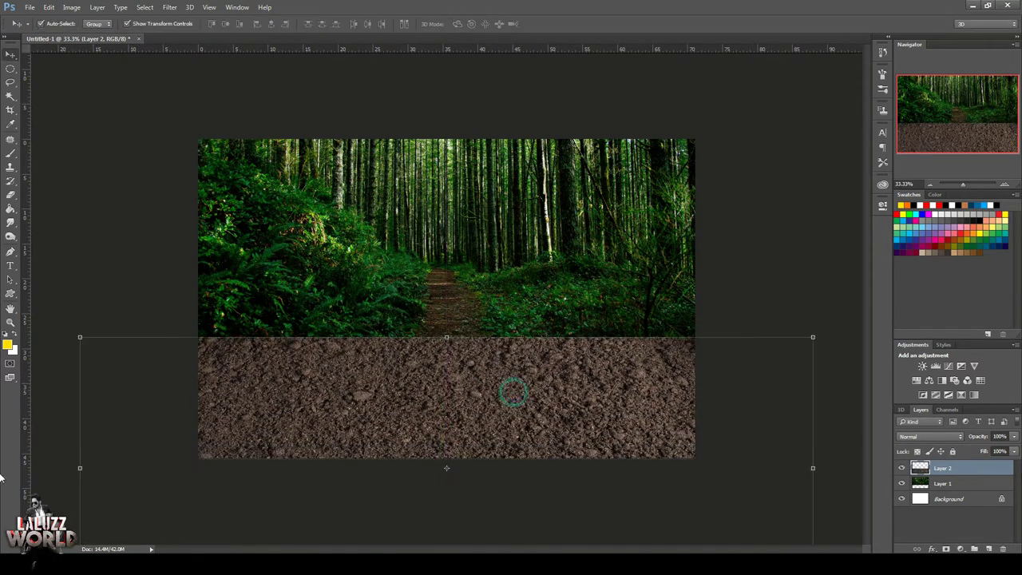
# Paint black on the dirt's layer mask to blend its top edge into the forest
pyautogui.click(11, 153)
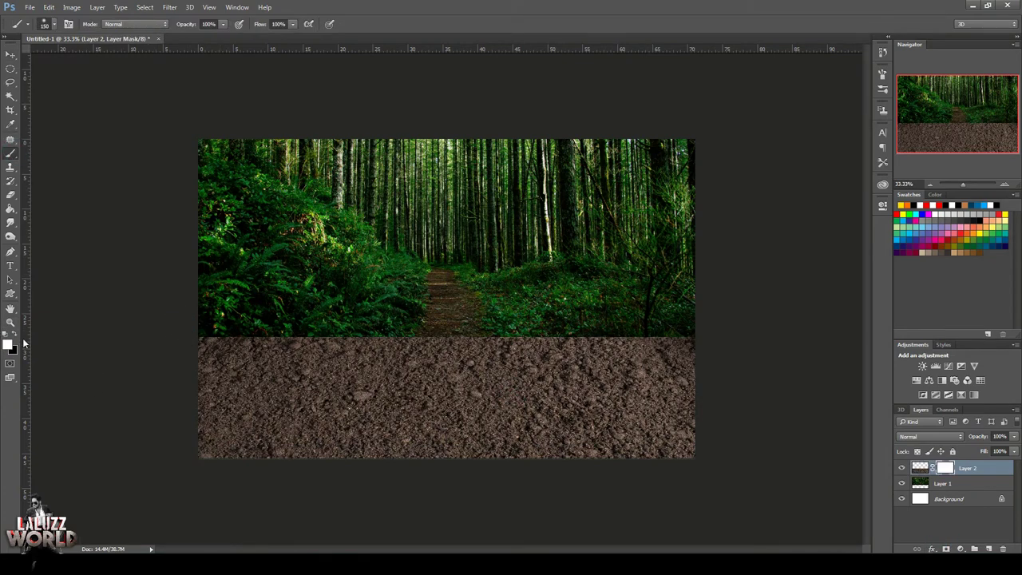
pyautogui.moveTo(218, 343); pyautogui.dragTo(713, 338)
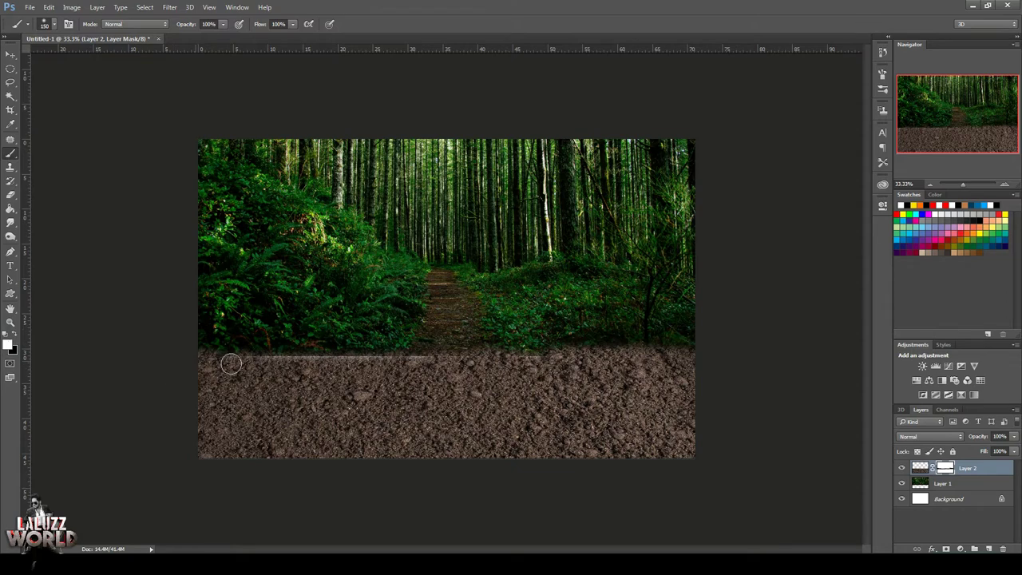
pyautogui.press('v')
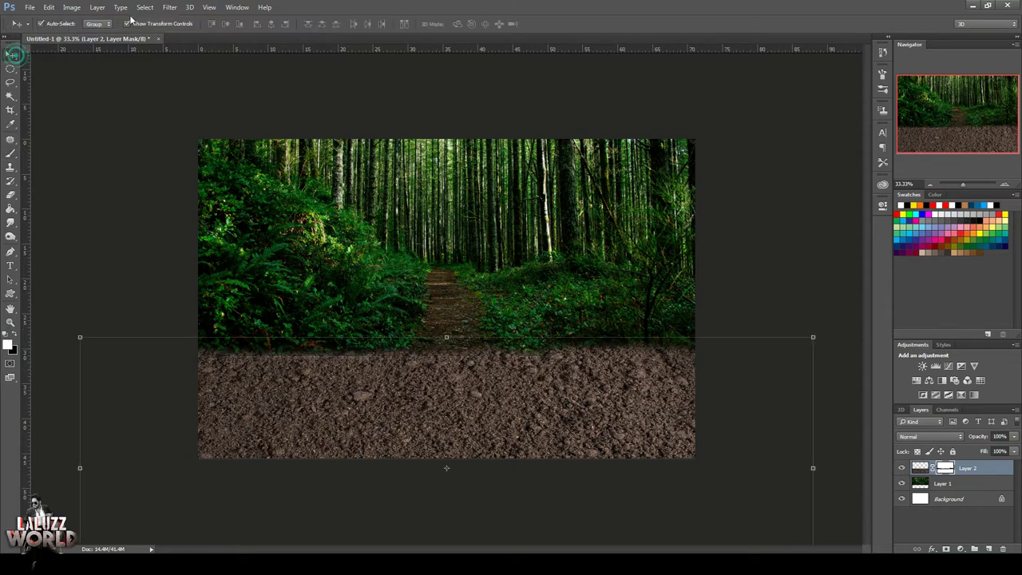
pyautogui.click(169, 7)
pyautogui.press('Escape')
# Use the Camera Raw Filter to lower the dirt's exposure and raise its contrast
pyautogui.hotkey('ctrl', 'shift', 'a')
pyautogui.click(735, 511)
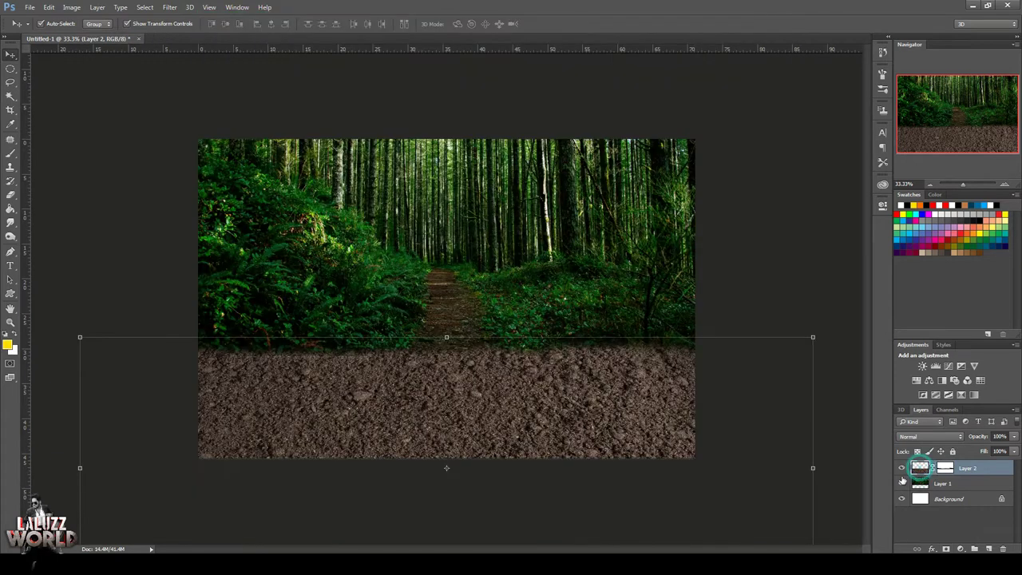
pyautogui.click(169, 7)
pyautogui.click(199, 73)
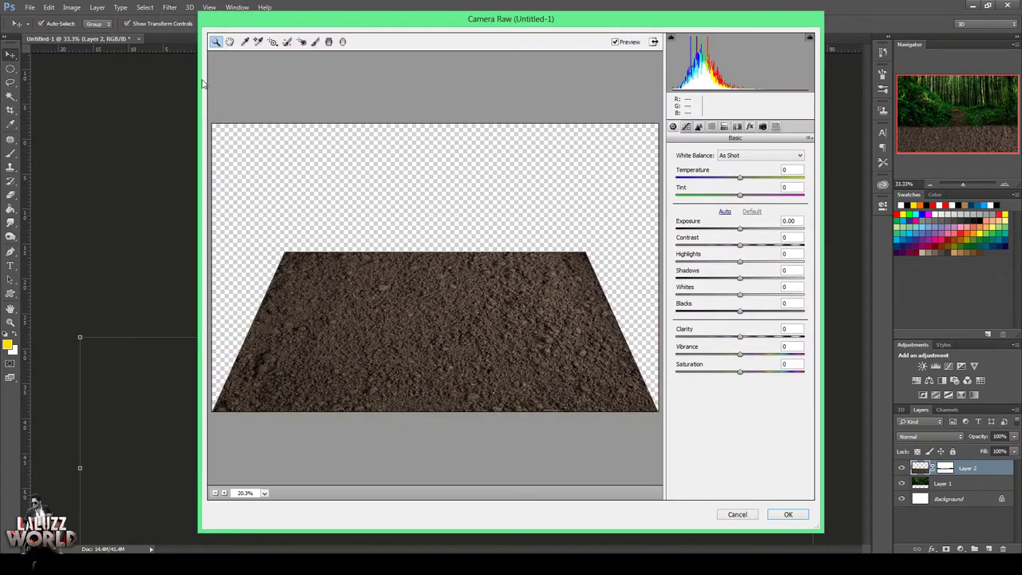
pyautogui.moveTo(739, 228); pyautogui.dragTo(769, 245)
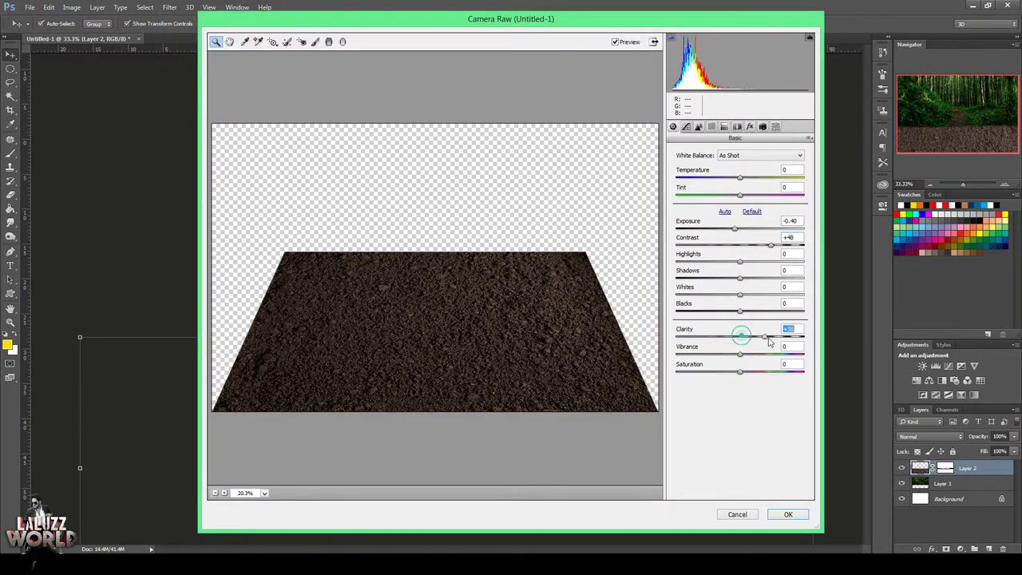
pyautogui.click(787, 513)
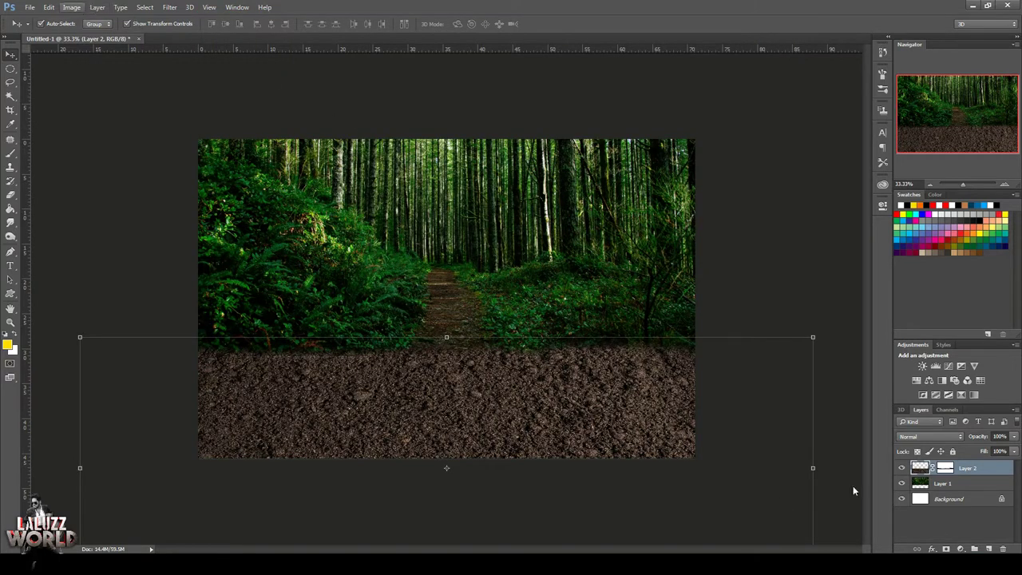
# Add a Curves adjustment pulled down to darken the ground
pyautogui.click(961, 550)
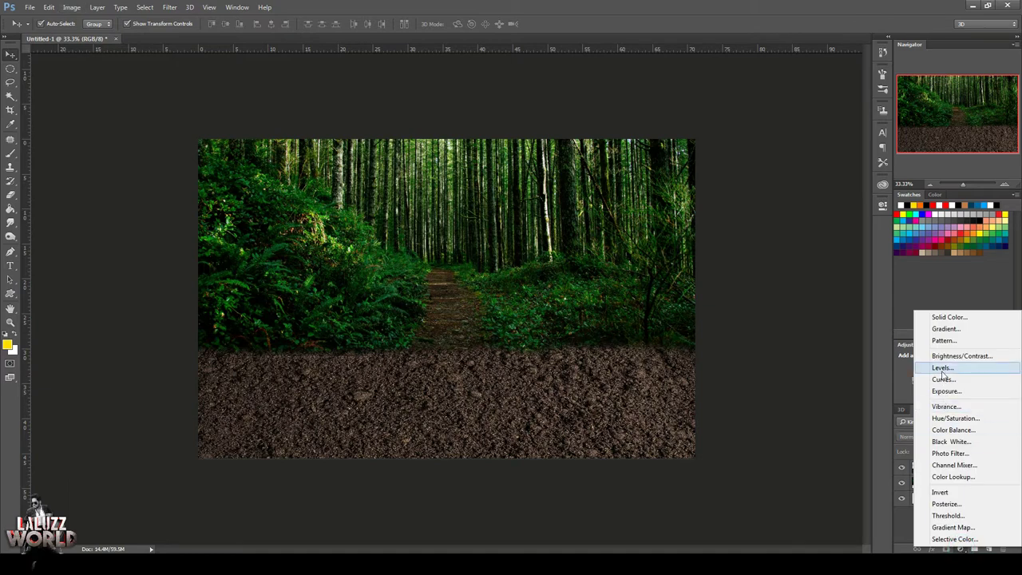
pyautogui.click(934, 379)
pyautogui.moveTo(818, 285); pyautogui.dragTo(831, 290)
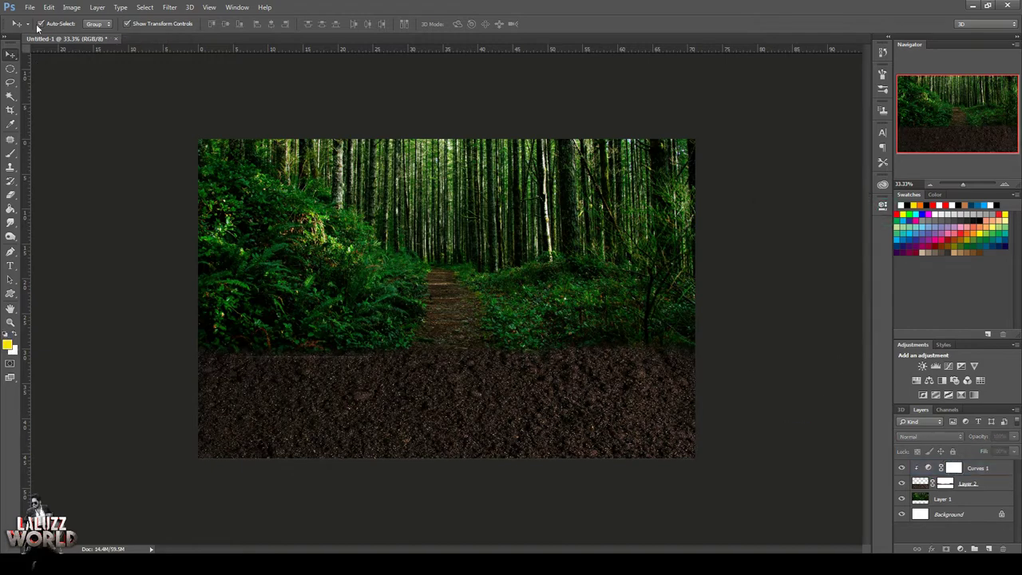
pyautogui.click(29, 8)
pyautogui.click(36, 19)
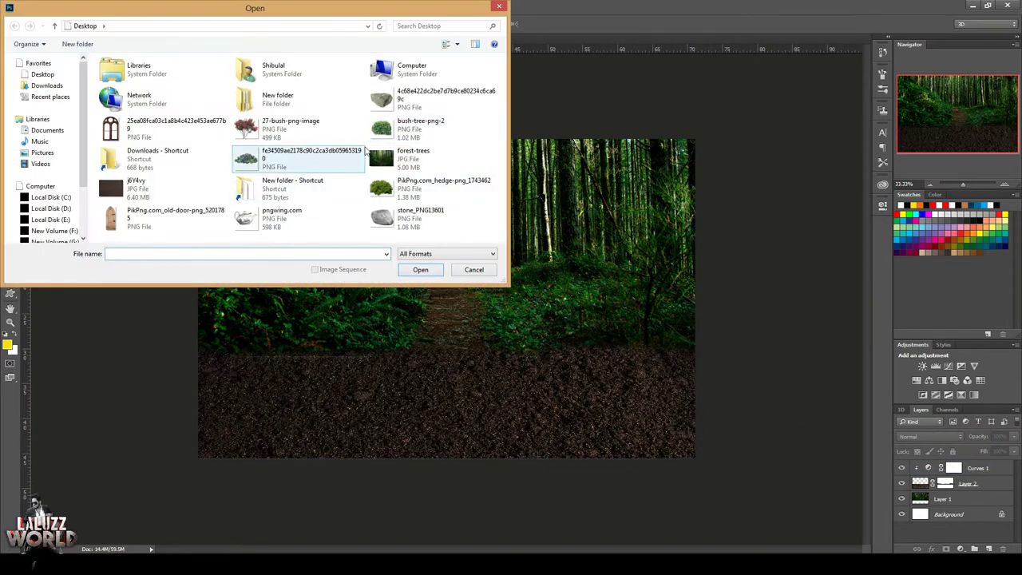
# Bring the flowering bush into the scene, enlarged, at the canvas's left edge
pyautogui.doubleClick(364, 152)
pyautogui.moveTo(231, 39); pyautogui.dragTo(495, 55)
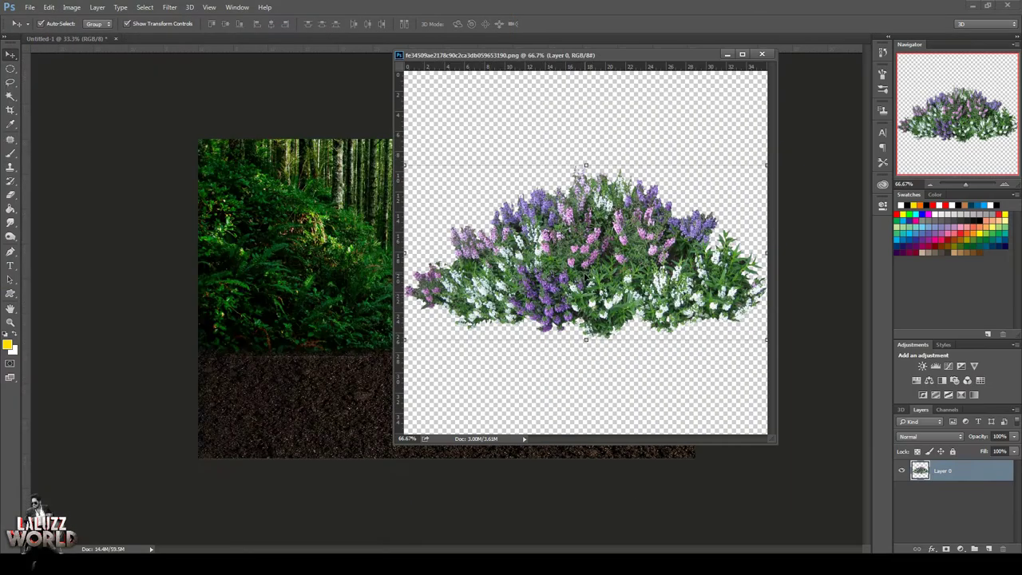
pyautogui.moveTo(587, 275); pyautogui.dragTo(303, 375)
pyautogui.click(762, 55)
pyautogui.moveTo(392, 327); pyautogui.dragTo(442, 301)
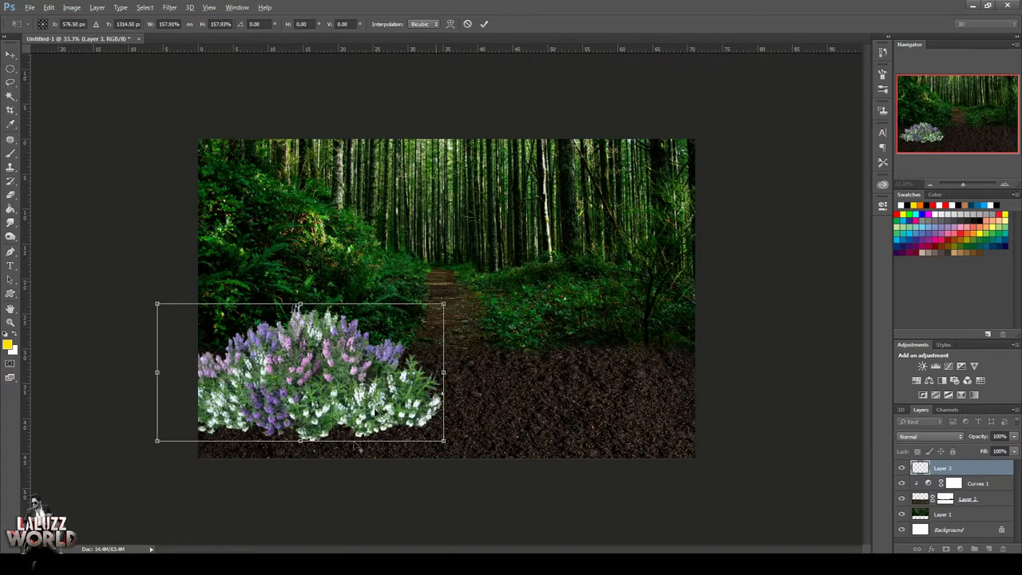
pyautogui.moveTo(354, 388); pyautogui.dragTo(313, 357)
pyautogui.press('Return')
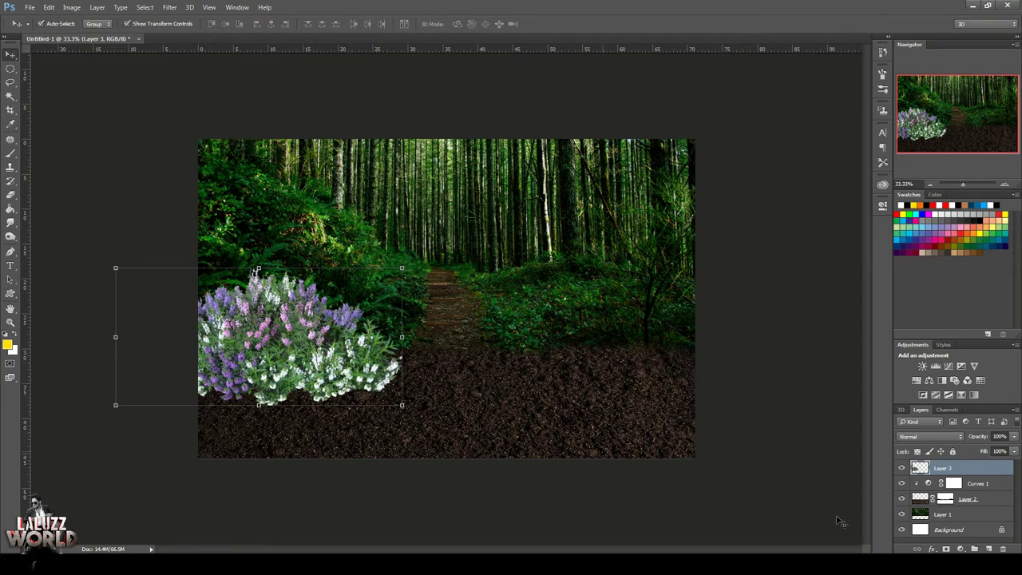
# Use Camera Raw to raise the bush's contrast and clarity and lower its exposure
pyautogui.click(170, 10)
pyautogui.click(189, 69)
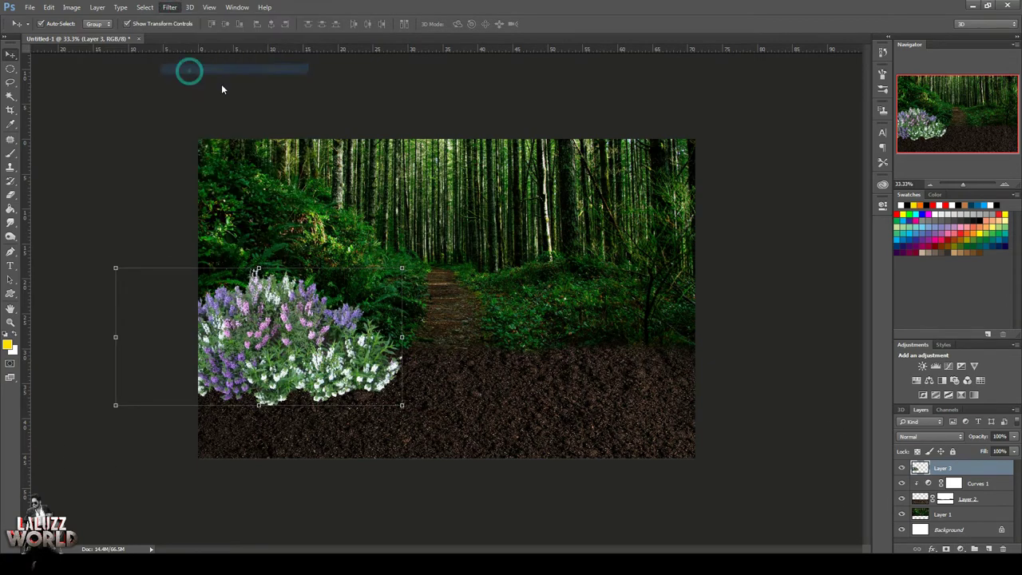
pyautogui.moveTo(739, 245); pyautogui.dragTo(779, 245)
pyautogui.moveTo(739, 335); pyautogui.dragTo(751, 335)
pyautogui.moveTo(739, 229); pyautogui.dragTo(728, 230)
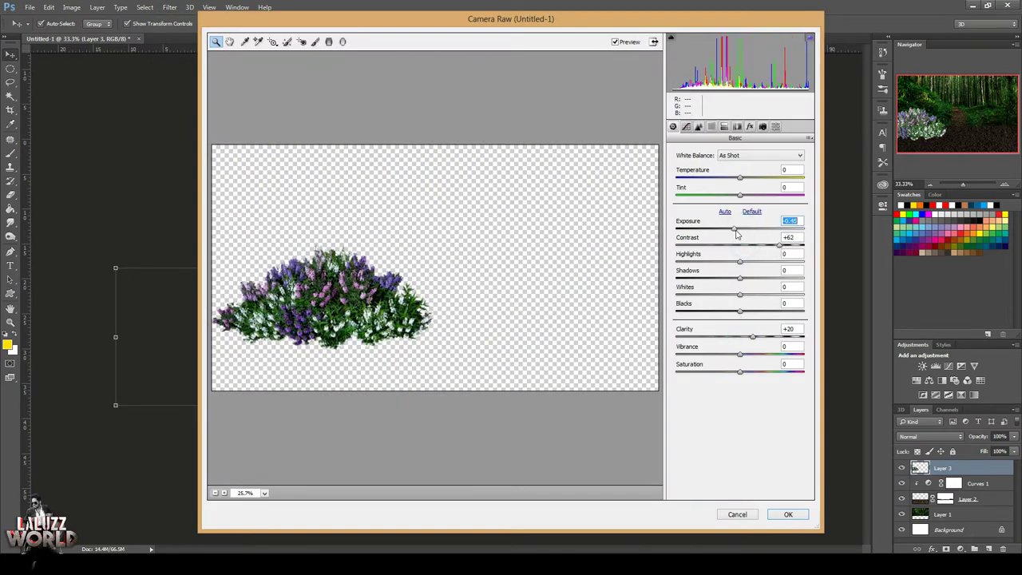
pyautogui.click(787, 514)
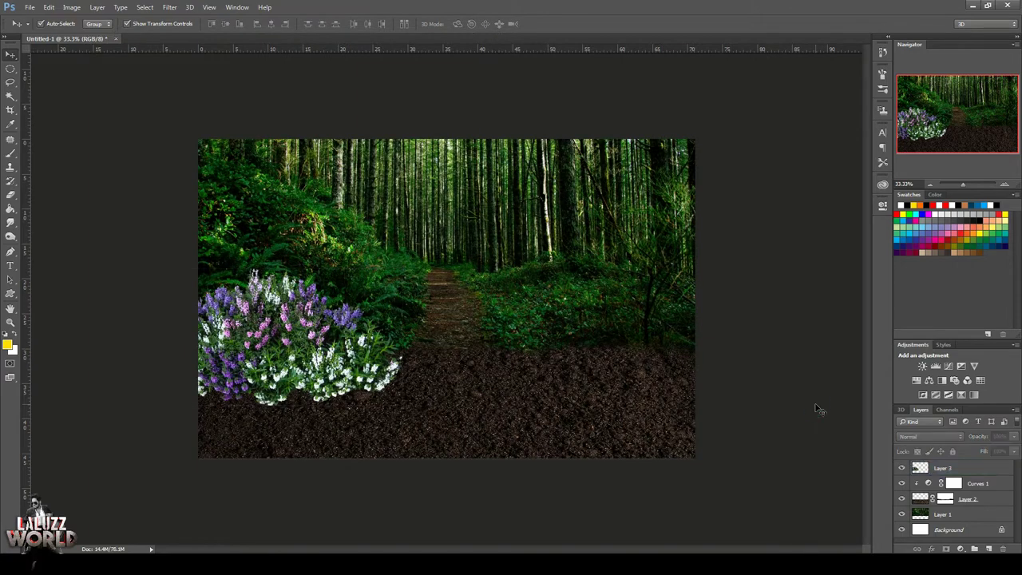
# Open the hedge PNG and drag it into the forest scene
pyautogui.click(30, 8)
pyautogui.click(48, 39)
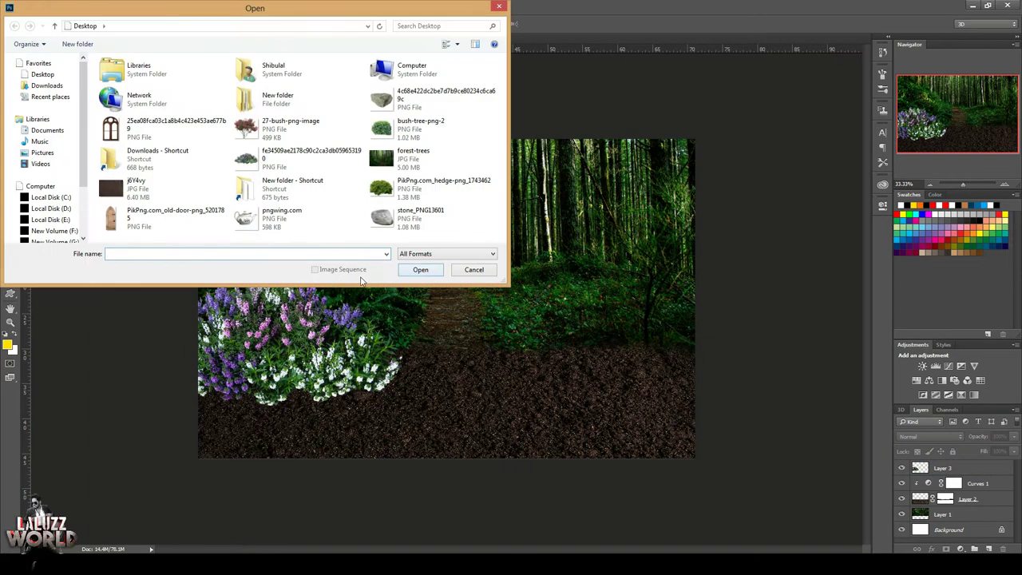
pyautogui.click(434, 194)
pyautogui.click(481, 267)
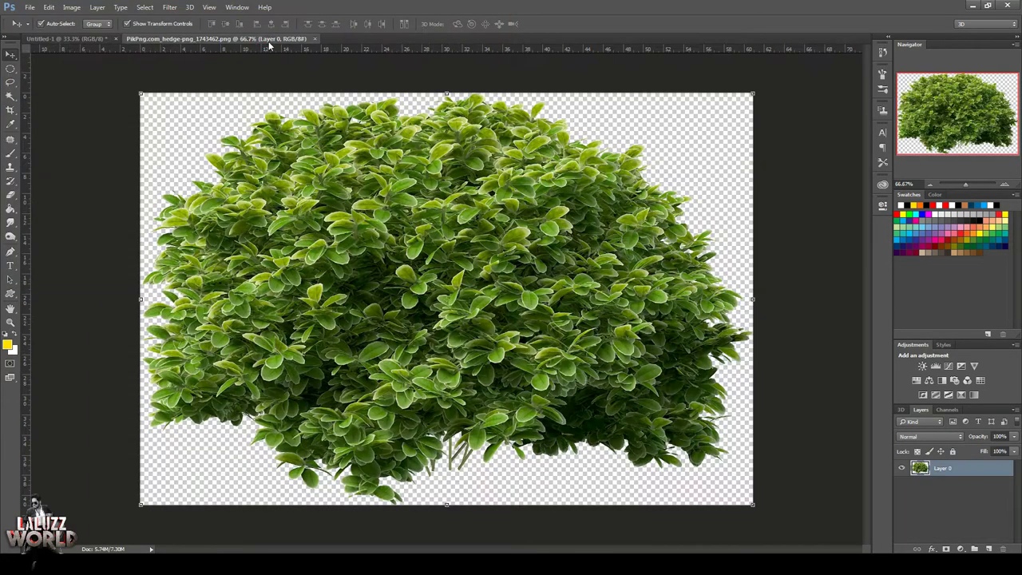
pyautogui.moveTo(268, 41); pyautogui.dragTo(272, 76)
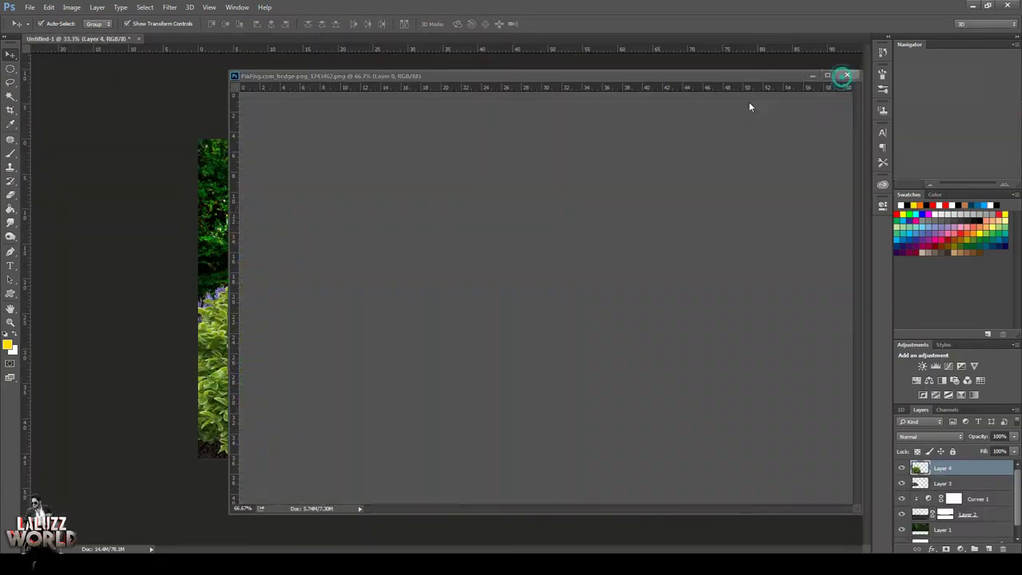
pyautogui.moveTo(511, 296)
pyautogui.mouseDown()
pyautogui.moveTo(661, 369)
pyautogui.moveTo(653, 321)
pyautogui.mouseUp()
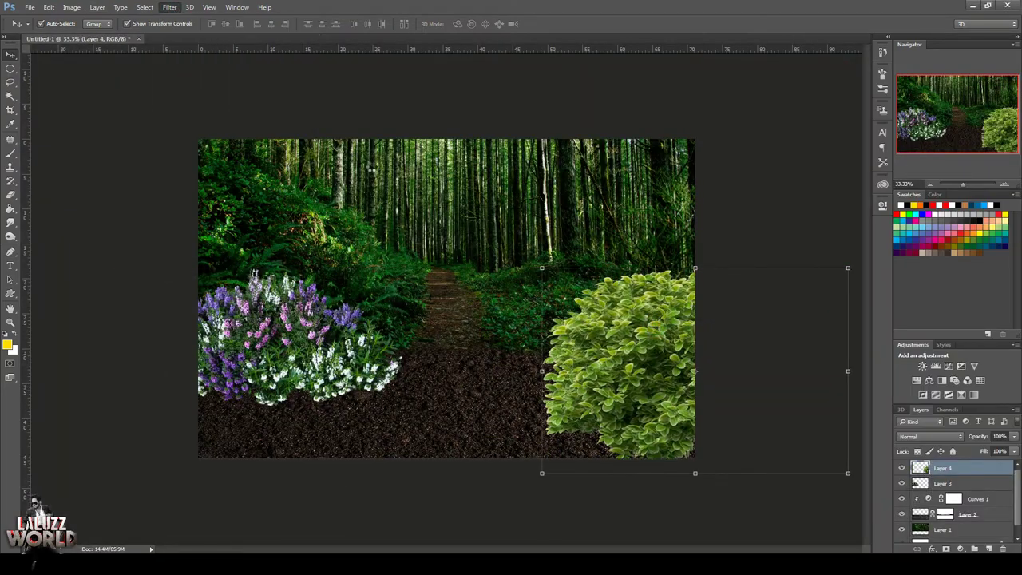
# Use Camera Raw on the hedge: blacks +52 and clarity +15
pyautogui.hotkey('shift', 'ctrl', 'a')
pyautogui.moveTo(739, 229); pyautogui.dragTo(733, 229)
pyautogui.moveTo(740, 311)
pyautogui.mouseDown()
pyautogui.moveTo(772, 310)
pyautogui.moveTo(761, 341)
pyautogui.mouseUp()
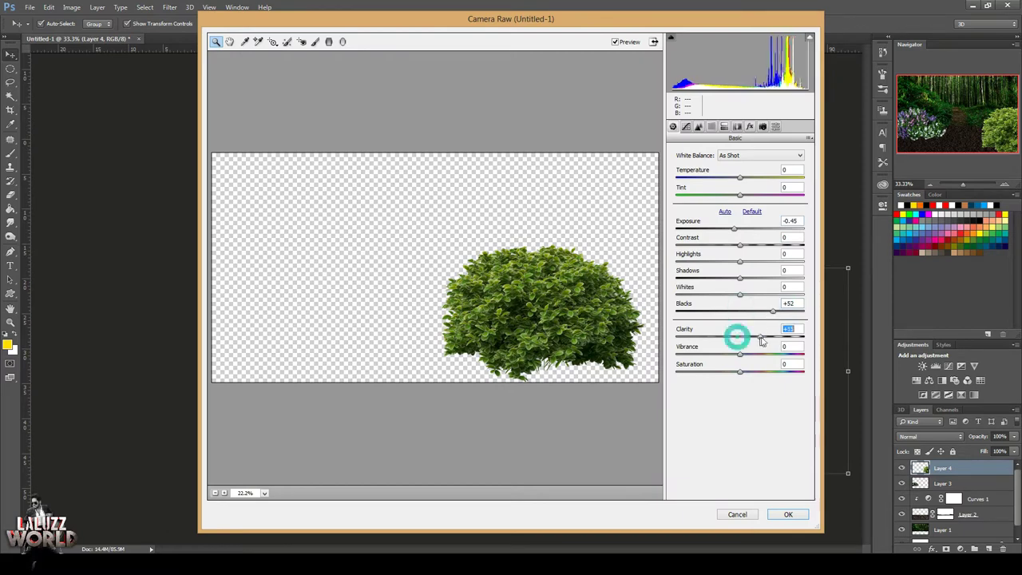
pyautogui.click(802, 517)
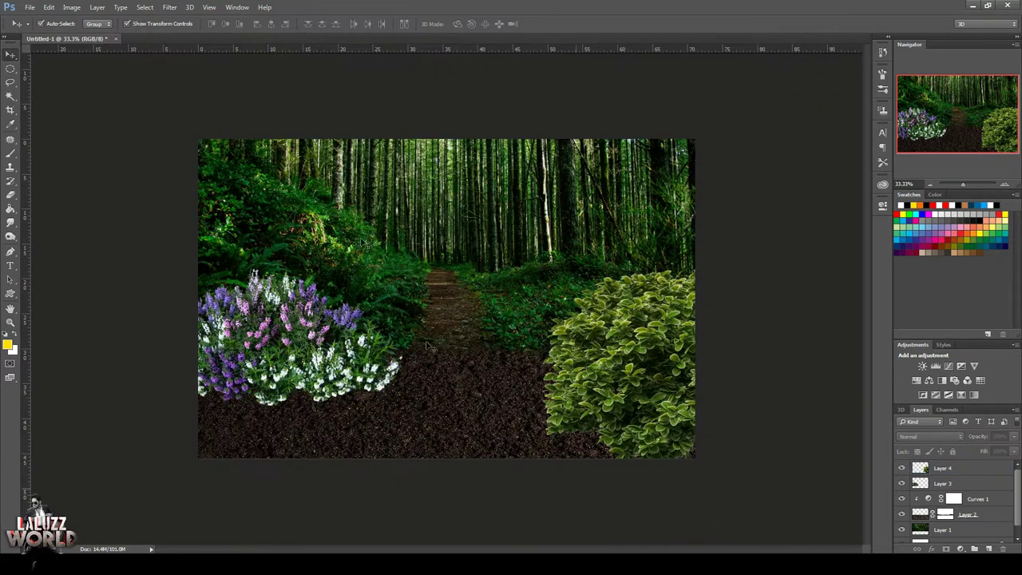
# Shrink the hedge to about 82% and move it into the lower right corner
pyautogui.moveTo(558, 249); pyautogui.dragTo(581, 264)
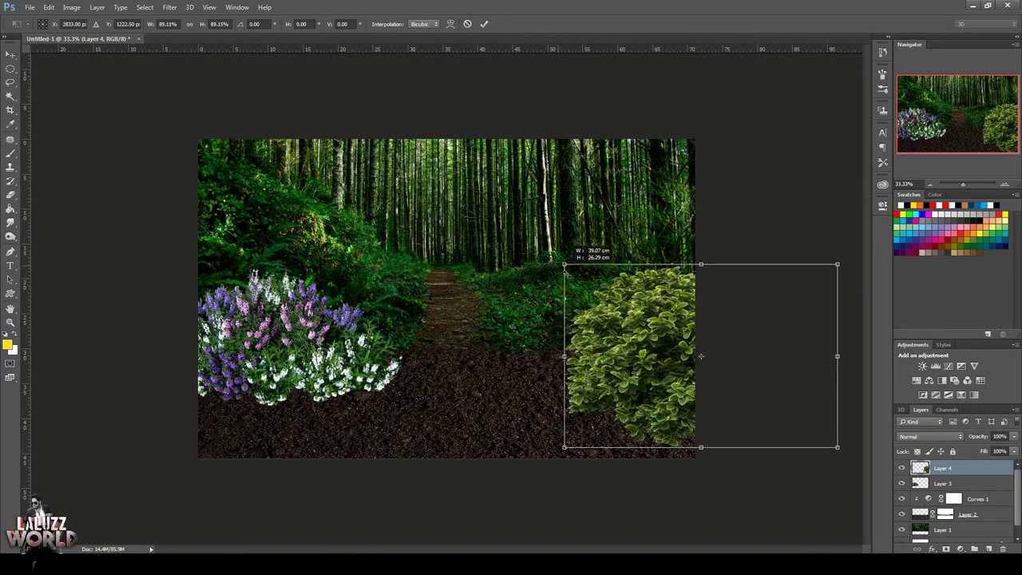
pyautogui.moveTo(631, 335); pyautogui.dragTo(669, 369)
pyautogui.press('Return')
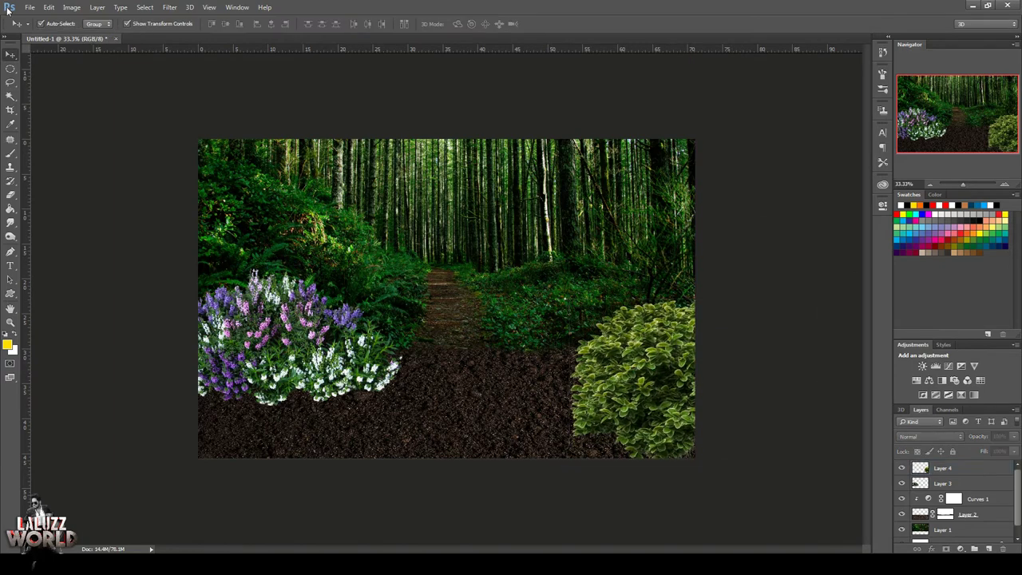
pyautogui.click(29, 7)
# Open the pngwing.com teapot PNG and drag it into the forest scene
pyautogui.click(38, 30)
pyautogui.click(296, 217)
pyautogui.click(411, 275)
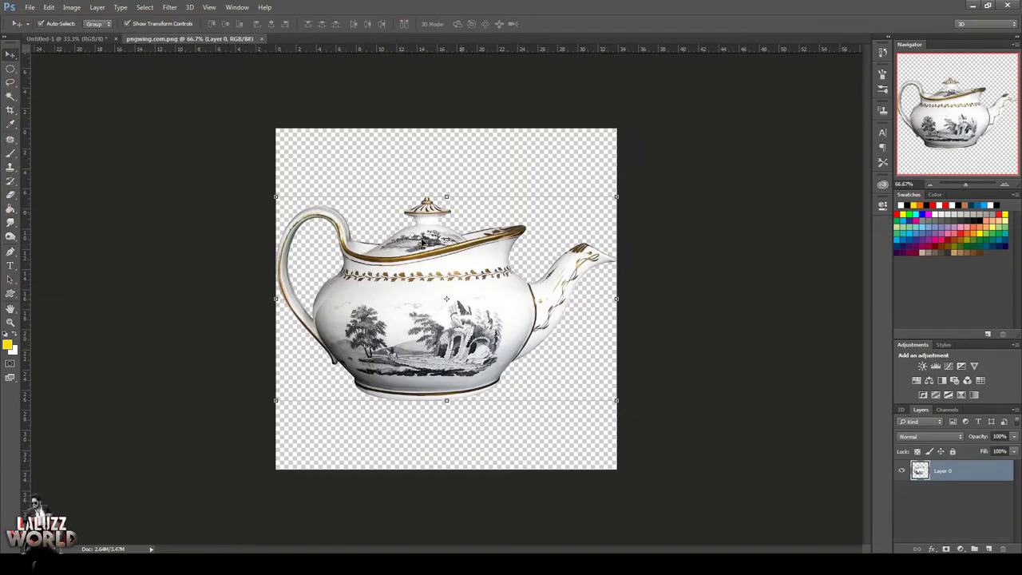
pyautogui.moveTo(227, 40); pyautogui.dragTo(546, 66)
pyautogui.moveTo(623, 303); pyautogui.dragTo(399, 354)
# Enlarge the teapot across the middle of the scene and tilt it about 3 degrees
pyautogui.hotkey('ctrl', 'w')
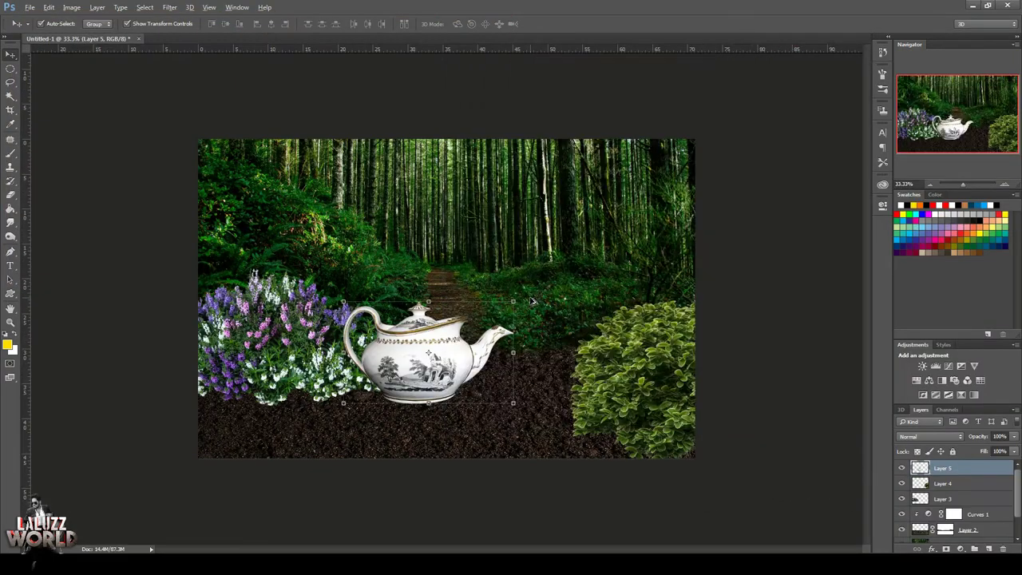
pyautogui.hotkey('ctrl', 't')
pyautogui.moveTo(513, 303); pyautogui.dragTo(604, 248)
pyautogui.press('Return')
pyautogui.moveTo(428, 352); pyautogui.dragTo(473, 328)
pyautogui.hotkey('ctrl', 't')
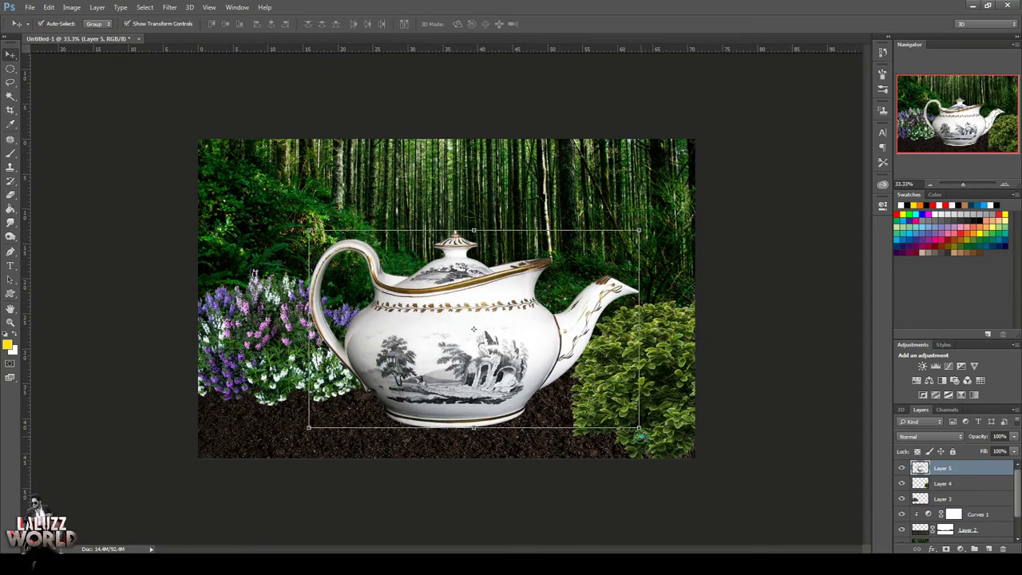
pyautogui.moveTo(655, 240); pyautogui.dragTo(648, 228)
pyautogui.press('Return')
# Add a layer mask to the teapot and paint its base into the soil
pyautogui.click(946, 548)
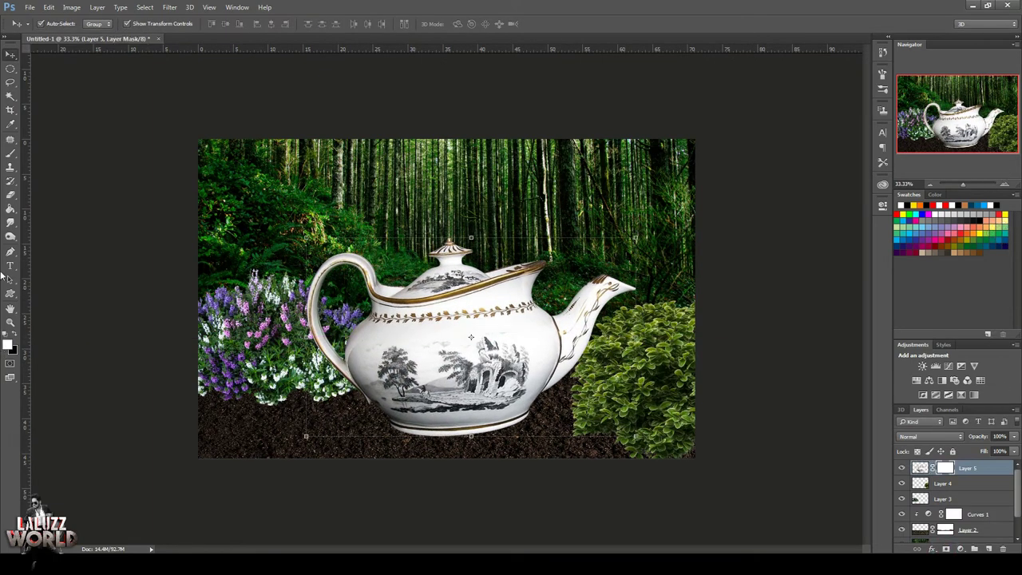
pyautogui.press('b')
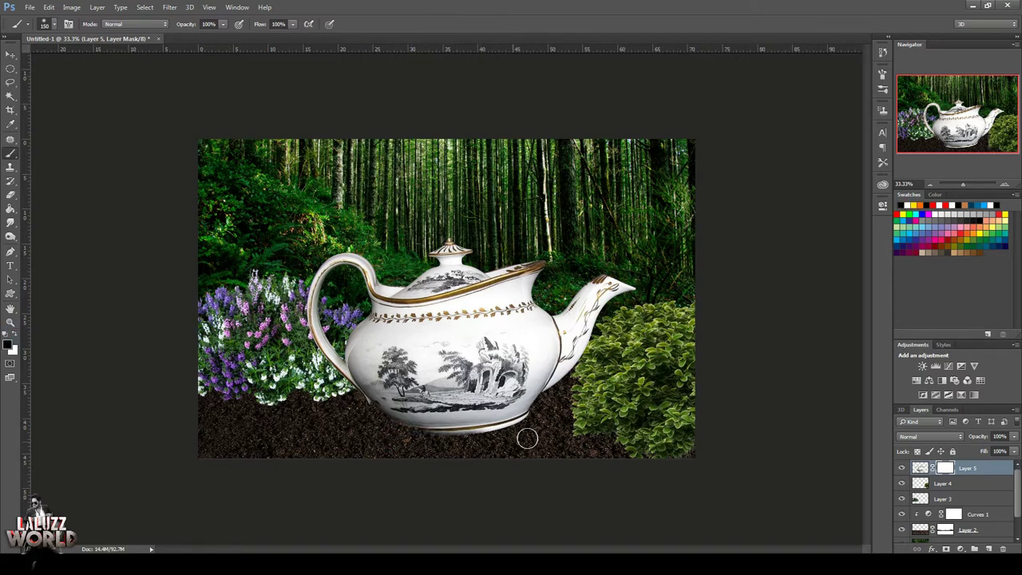
pyautogui.click(10, 54)
pyautogui.hotkey('ctrl', 't')
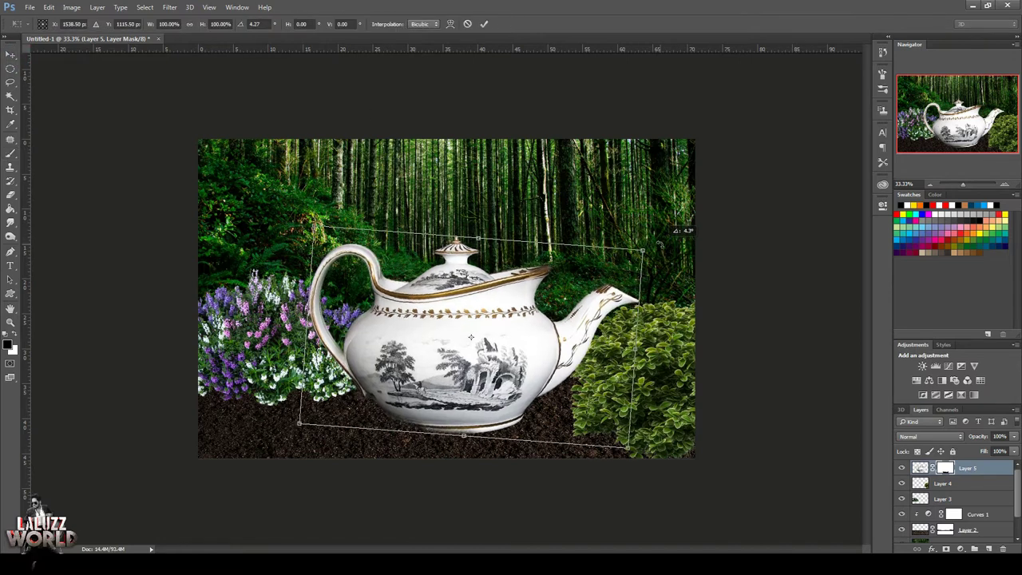
pyautogui.doubleClick(422, 322)
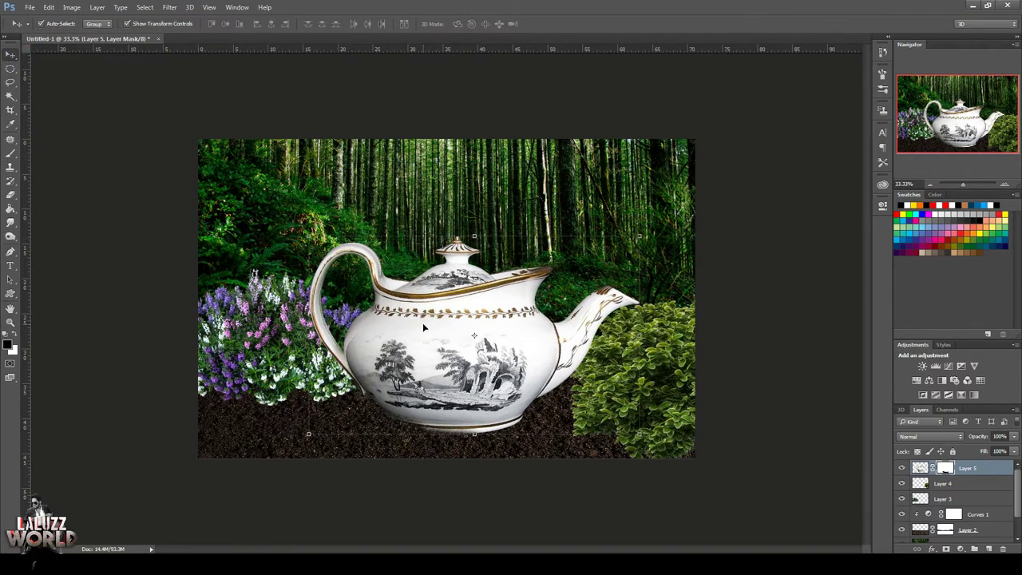
pyautogui.click(10, 153)
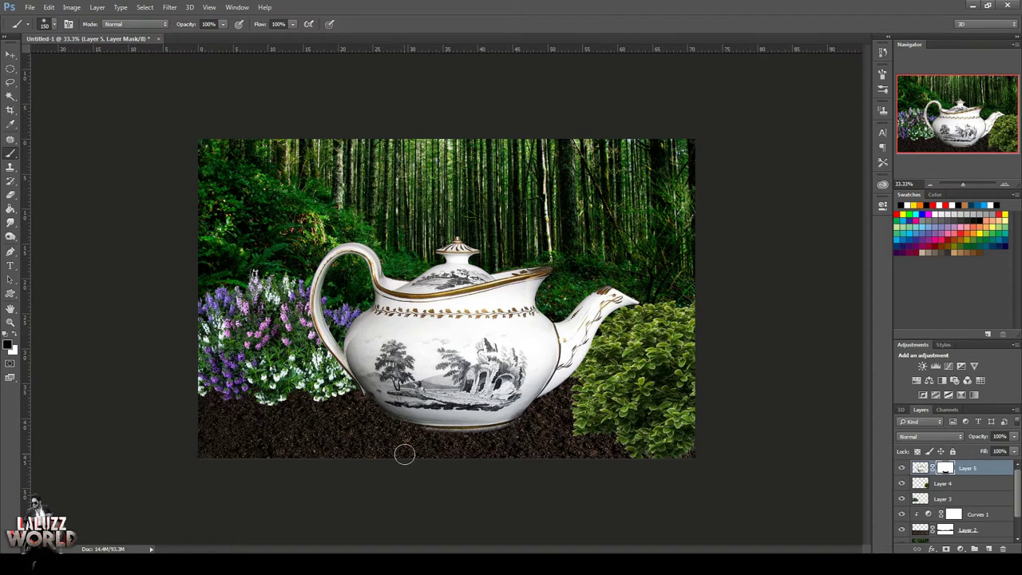
pyautogui.click(11, 54)
# Use Camera Raw on the teapot: contrast +27, clarity +30, exposure slightly lower
pyautogui.click(169, 7)
pyautogui.click(184, 71)
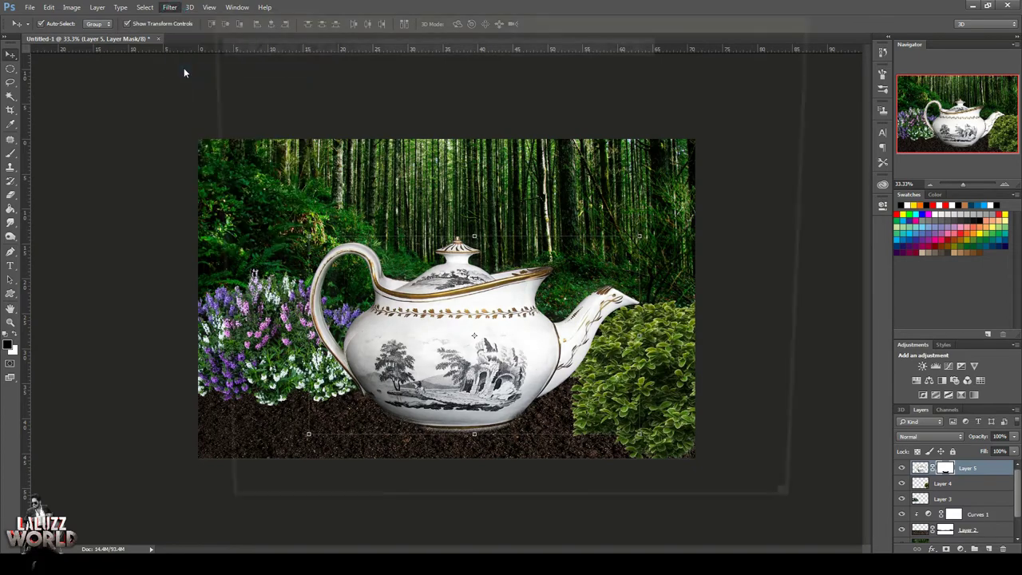
pyautogui.click(735, 516)
pyautogui.click(920, 468)
pyautogui.click(169, 10)
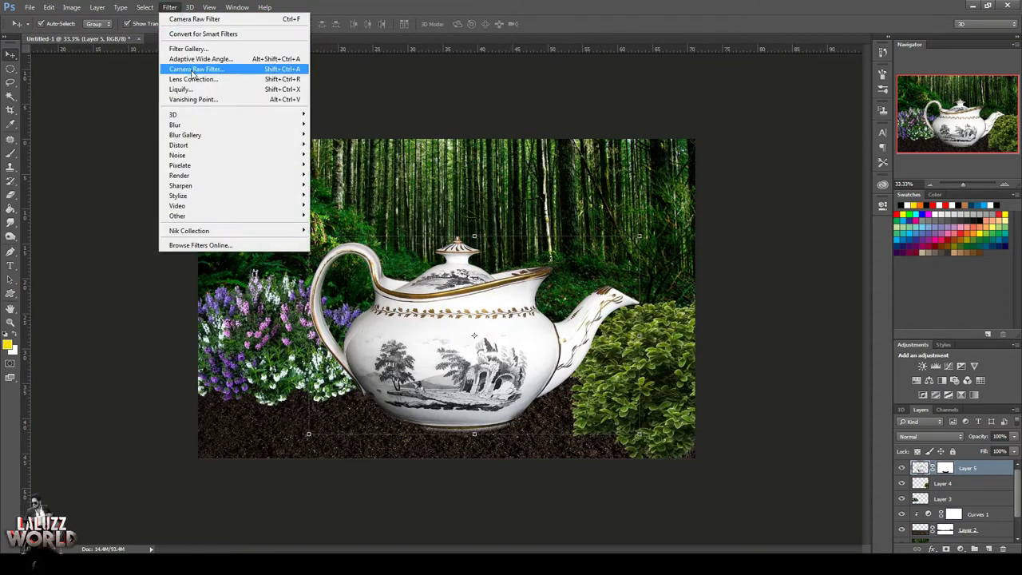
pyautogui.click(191, 72)
pyautogui.moveTo(739, 246); pyautogui.dragTo(757, 245)
pyautogui.moveTo(739, 336); pyautogui.dragTo(758, 336)
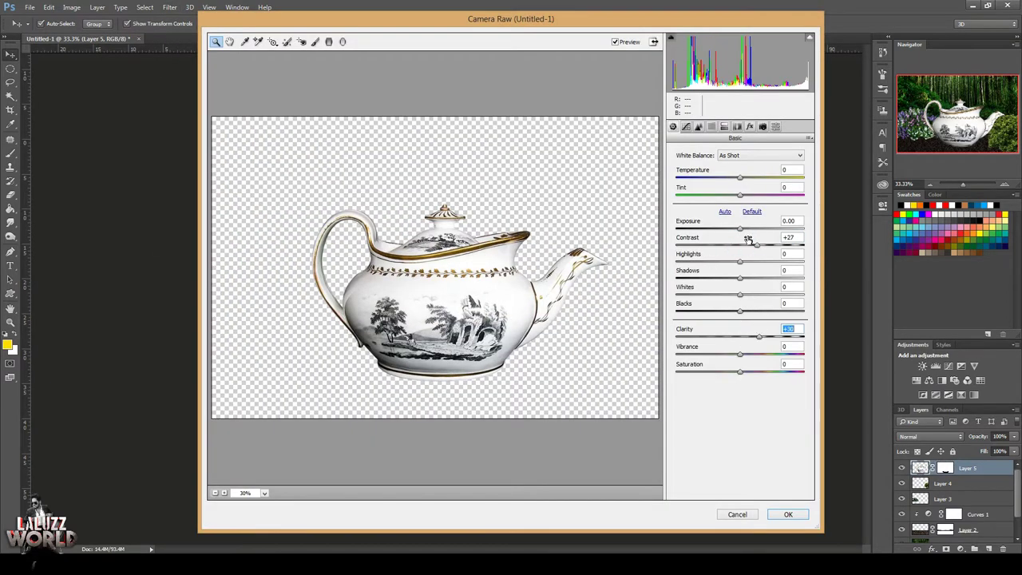
pyautogui.moveTo(740, 228); pyautogui.dragTo(732, 228)
pyautogui.press('Return')
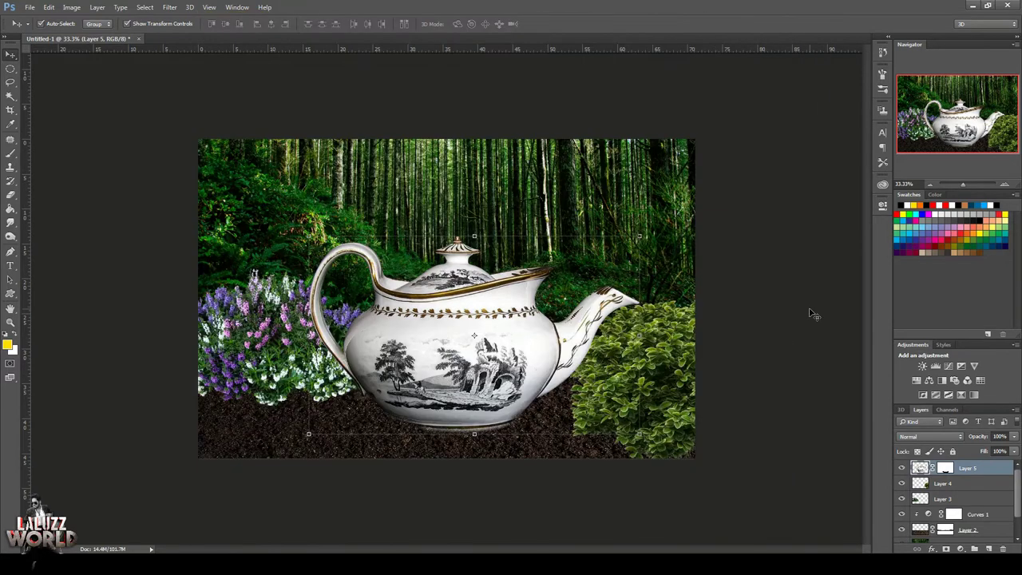
# Open the old door PNG and drag it into the teapot scene
pyautogui.click(29, 7)
pyautogui.click(48, 34)
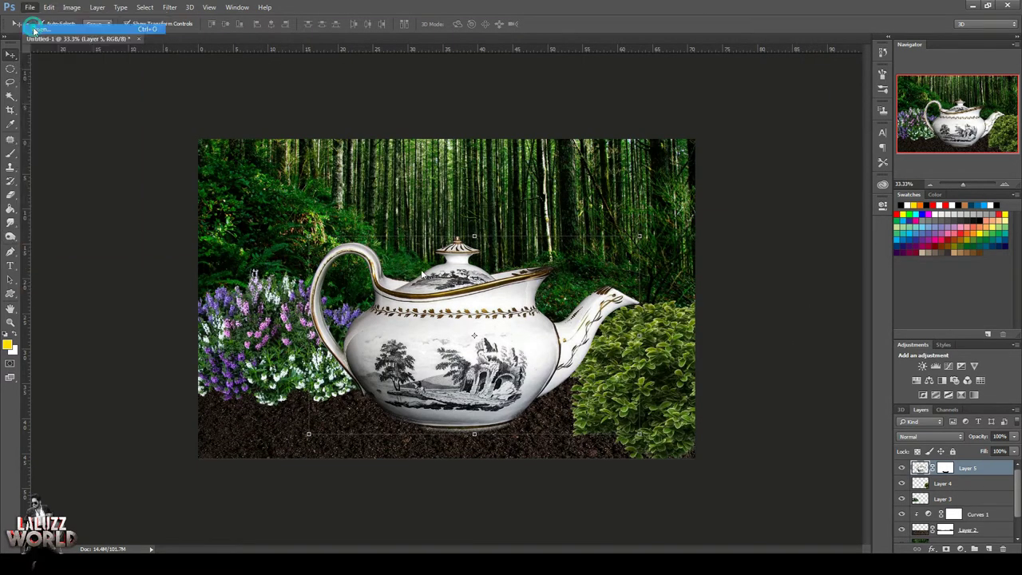
pyautogui.click(171, 216)
pyautogui.click(420, 270)
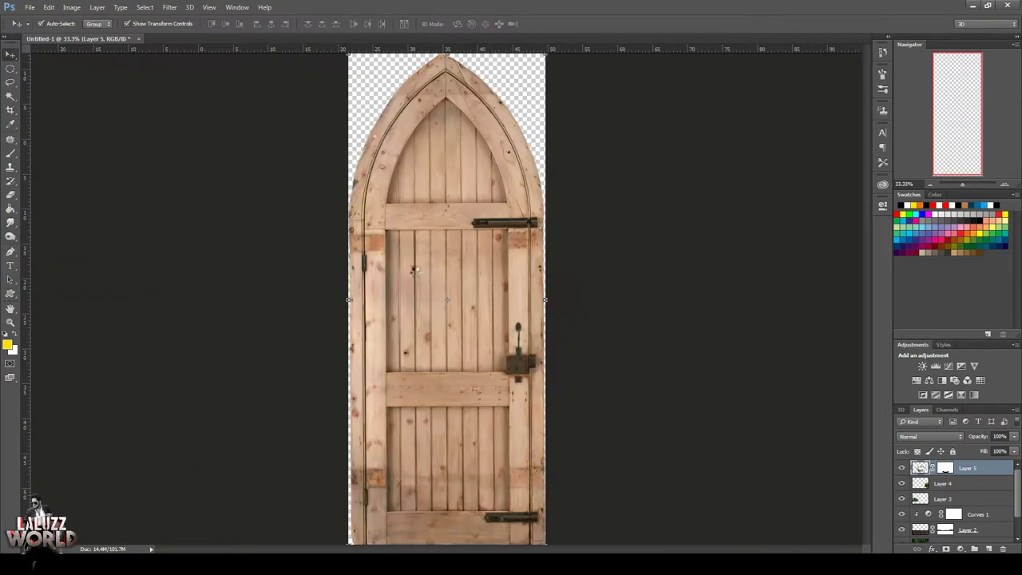
pyautogui.moveTo(240, 38); pyautogui.dragTo(599, 87)
pyautogui.moveTo(657, 244); pyautogui.dragTo(561, 268)
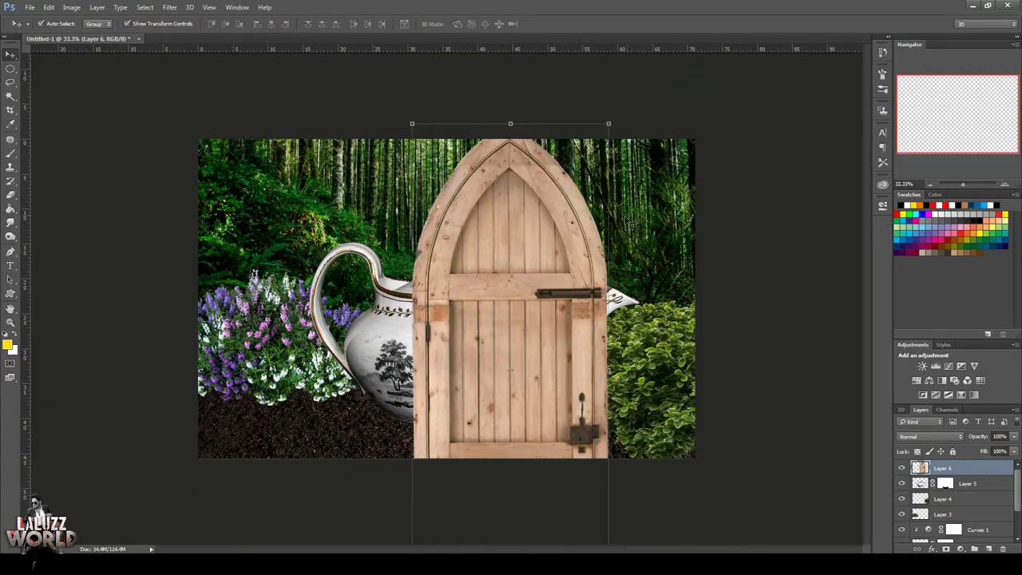
# Shrink the door, place it on the teapot's belly and narrow it slightly
pyautogui.hotkey('ctrl', 't')
pyautogui.moveTo(411, 120); pyautogui.dragTo(479, 296)
pyautogui.moveTo(507, 374)
pyautogui.mouseDown()
pyautogui.moveTo(449, 360)
pyautogui.moveTo(457, 355)
pyautogui.mouseUp()
pyautogui.press('Return')
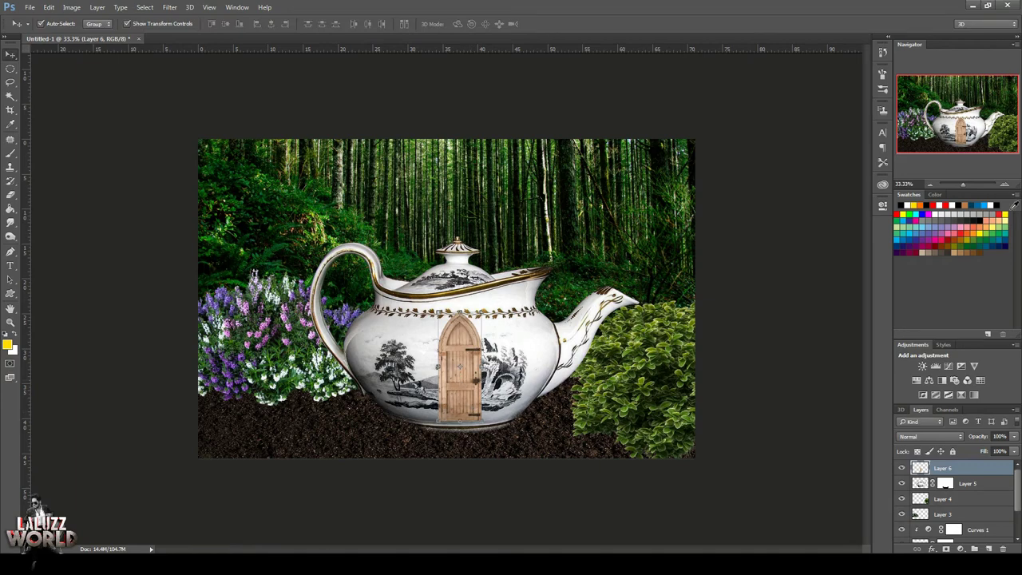
pyautogui.scroll(2, 446, 360)
pyautogui.rightClick(481, 381)
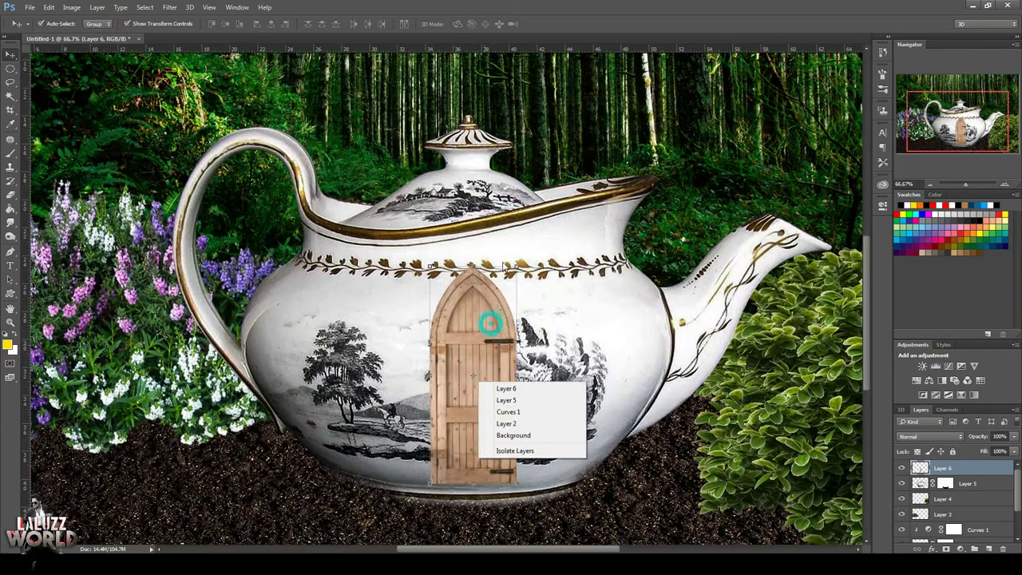
pyautogui.press('Escape')
pyautogui.hotkey('ctrl', 't')
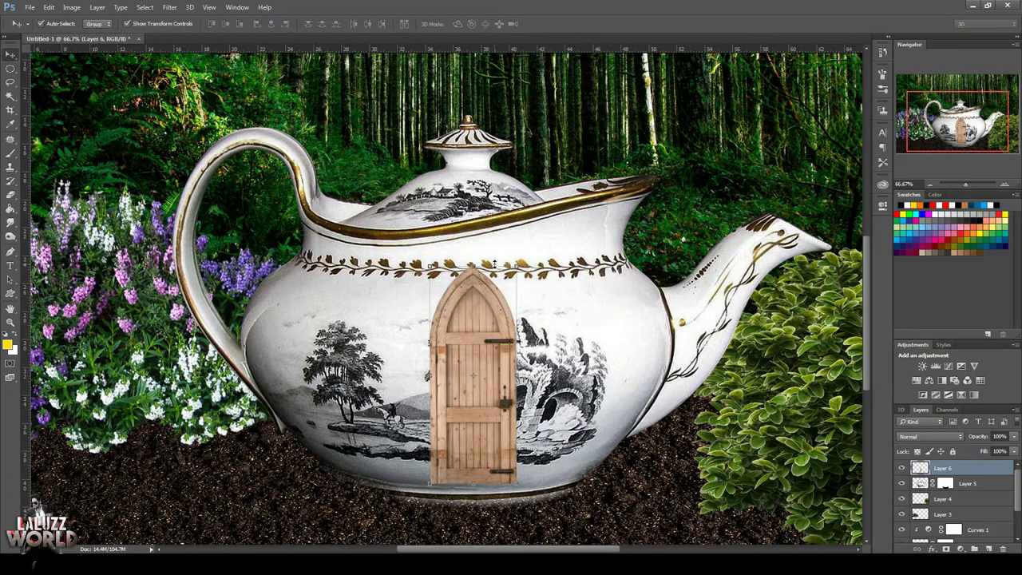
pyautogui.moveTo(516, 270); pyautogui.dragTo(501, 278)
pyautogui.press('Return')
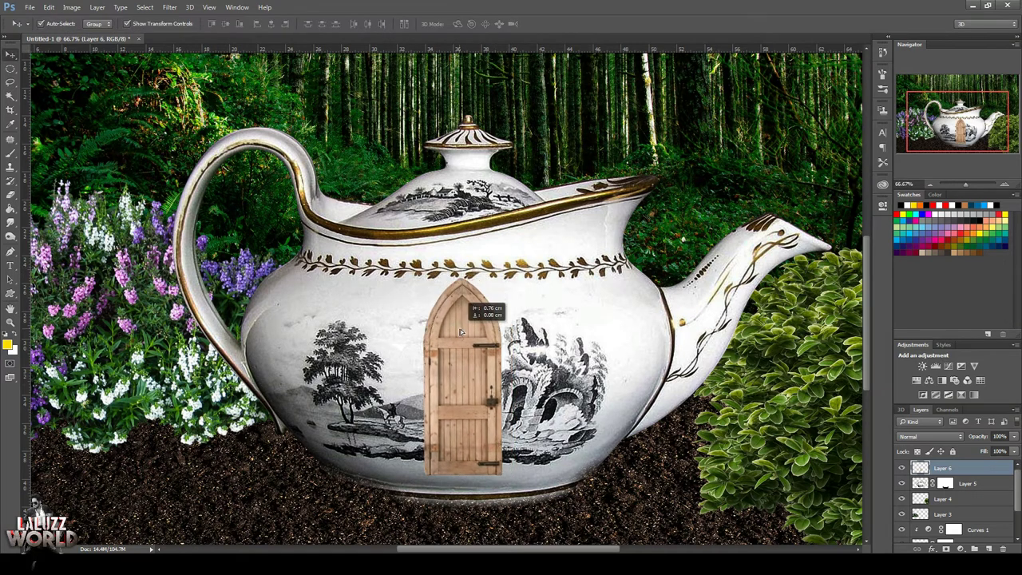
# Warp the door's bottom corners to follow the teapot's curve
pyautogui.hotkey('ctrl', 't')
pyautogui.rightClick(470, 307)
pyautogui.click(494, 386)
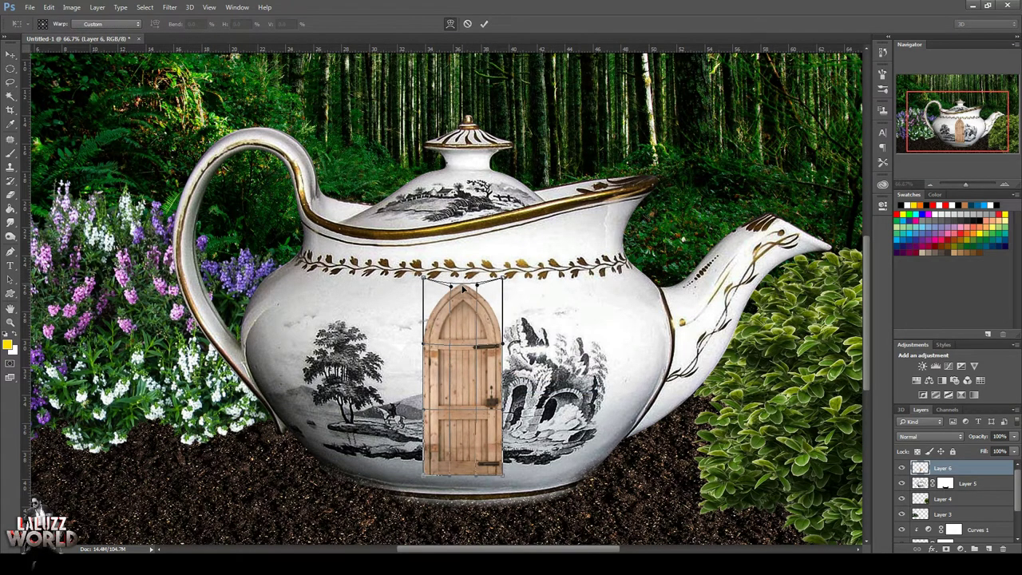
pyautogui.moveTo(422, 473); pyautogui.dragTo(427, 471)
pyautogui.moveTo(501, 474); pyautogui.dragTo(501, 475)
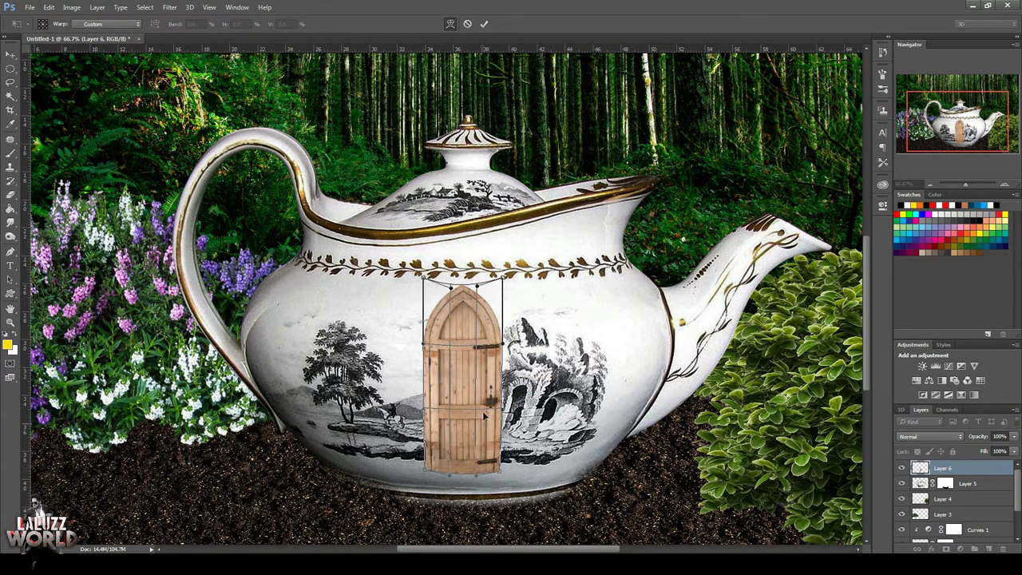
pyautogui.click(485, 25)
# Darken the door's exposure slightly with the Camera Raw Filter
pyautogui.click(209, 8)
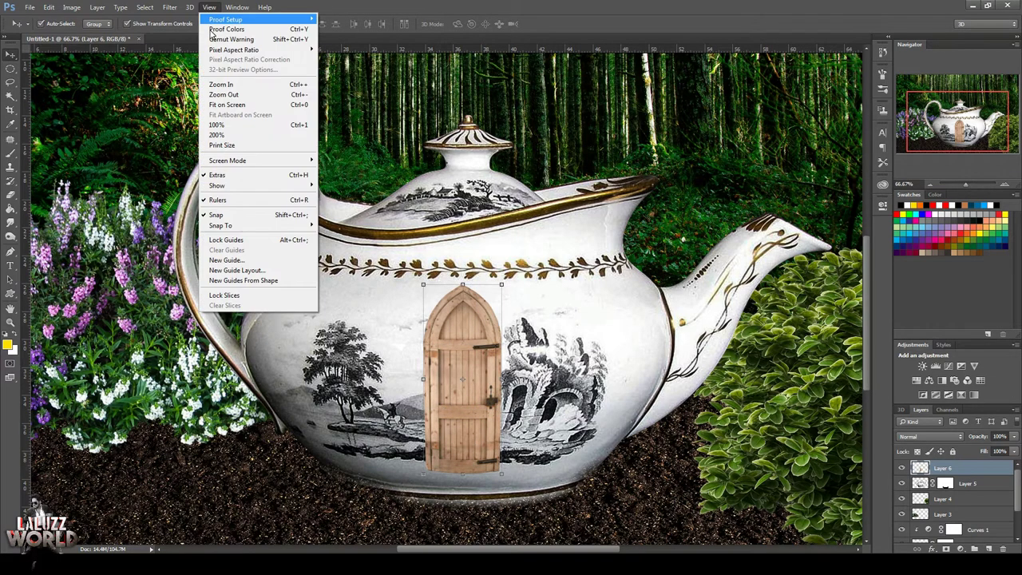
pyautogui.click(200, 67)
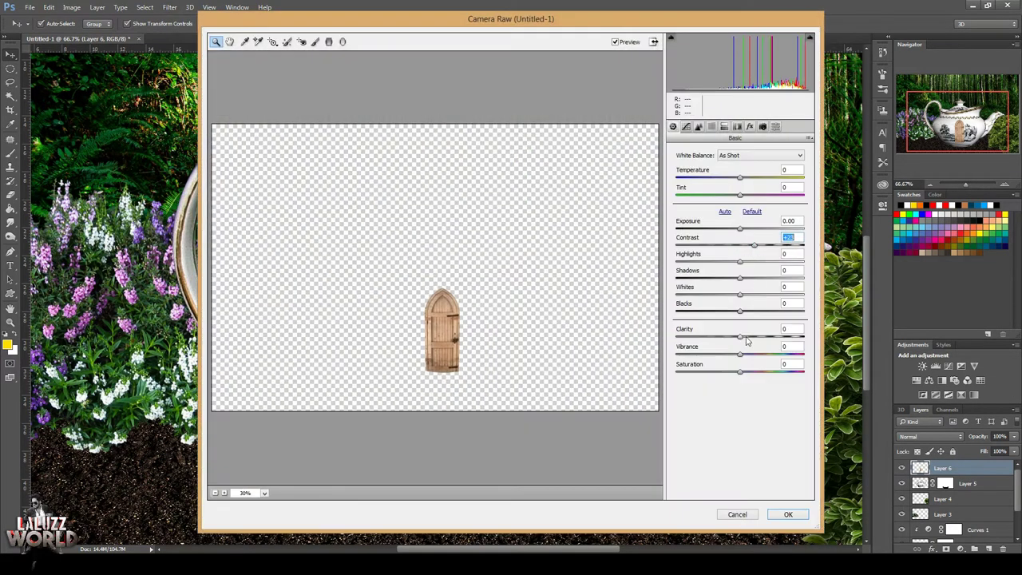
pyautogui.moveTo(738, 230); pyautogui.dragTo(732, 230)
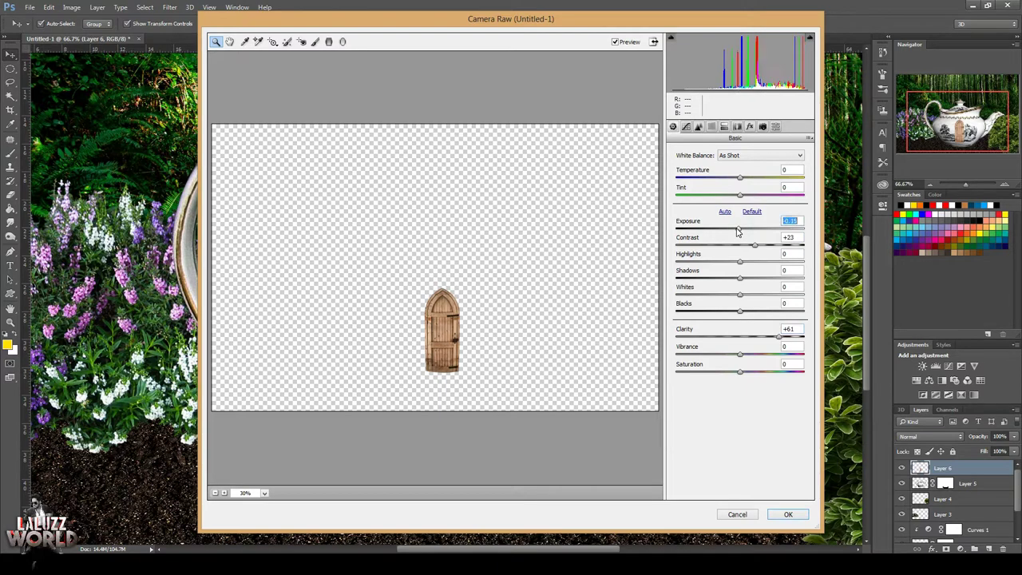
pyautogui.click(788, 514)
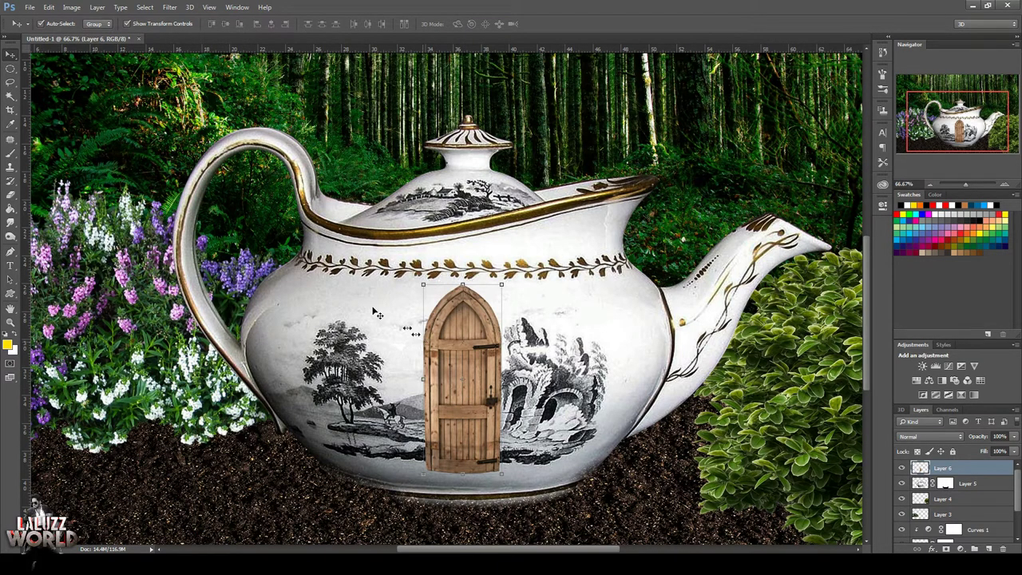
# Save the composite as the Photoshop file Untitled-1.psd
pyautogui.click(29, 7)
pyautogui.click(73, 115)
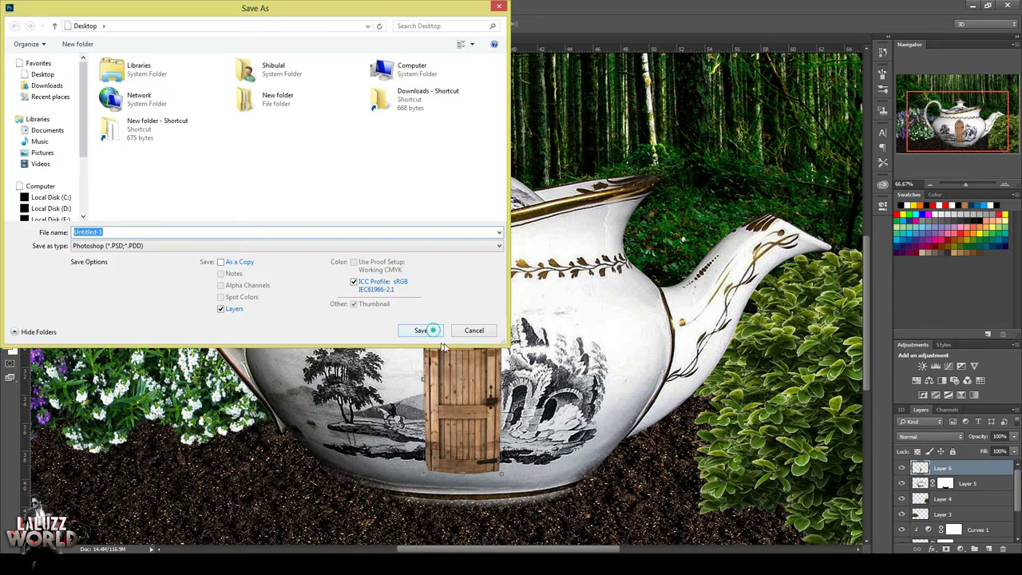
pyautogui.click(432, 330)
pyautogui.click(633, 168)
# Open the window PNG as its own document
pyautogui.click(29, 7)
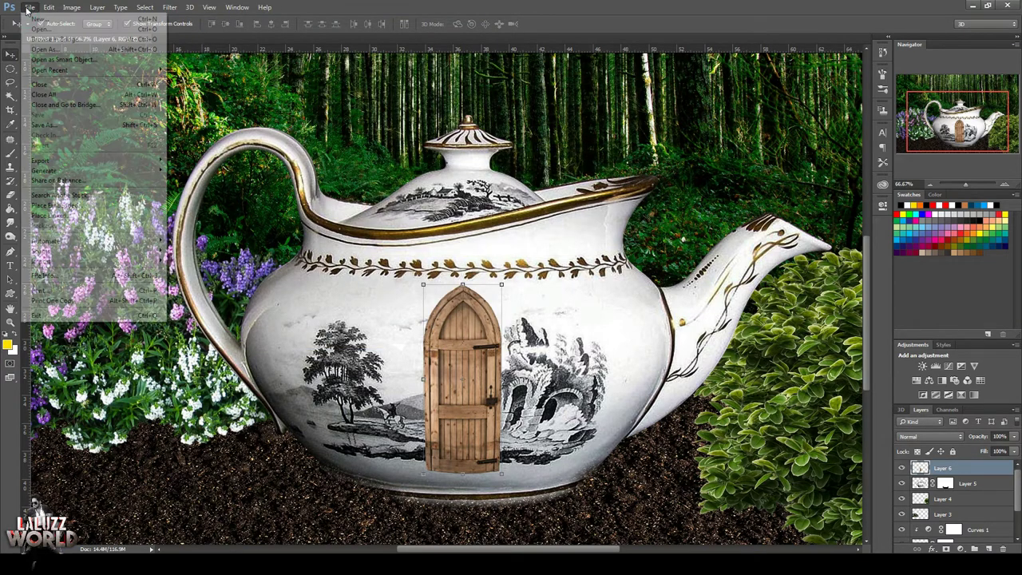
pyautogui.click(48, 34)
pyautogui.click(418, 269)
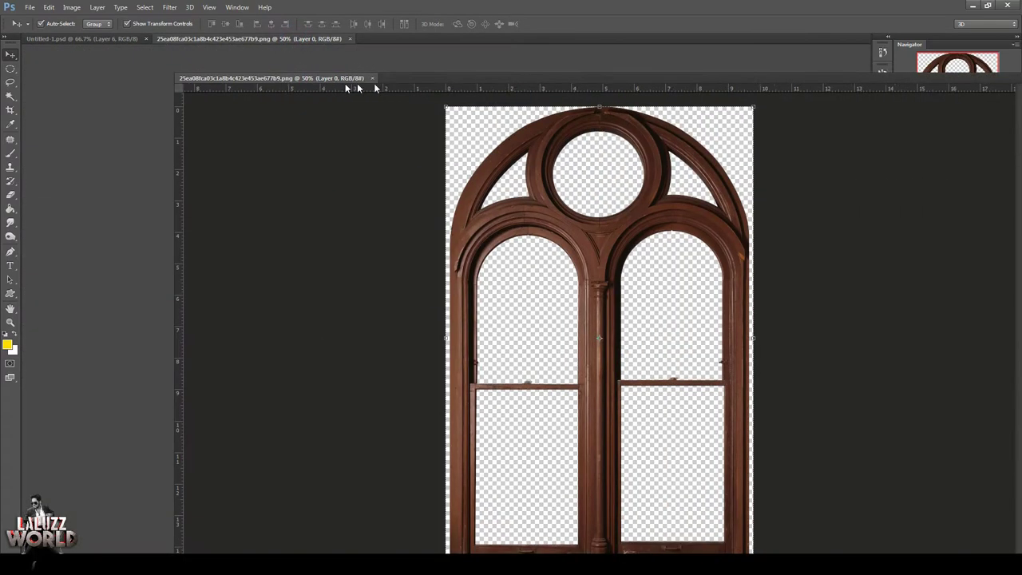
# Bring the window image into the scene, shrunk and placed right of the door
pyautogui.moveTo(296, 39); pyautogui.dragTo(471, 82)
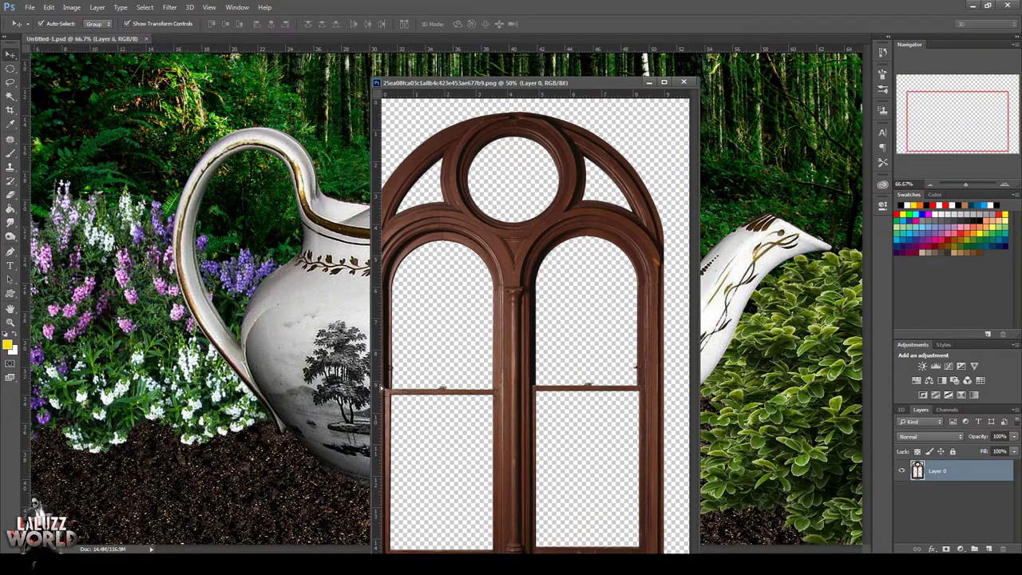
pyautogui.moveTo(402, 313); pyautogui.dragTo(344, 320)
pyautogui.click(683, 83)
pyautogui.click(928, 183)
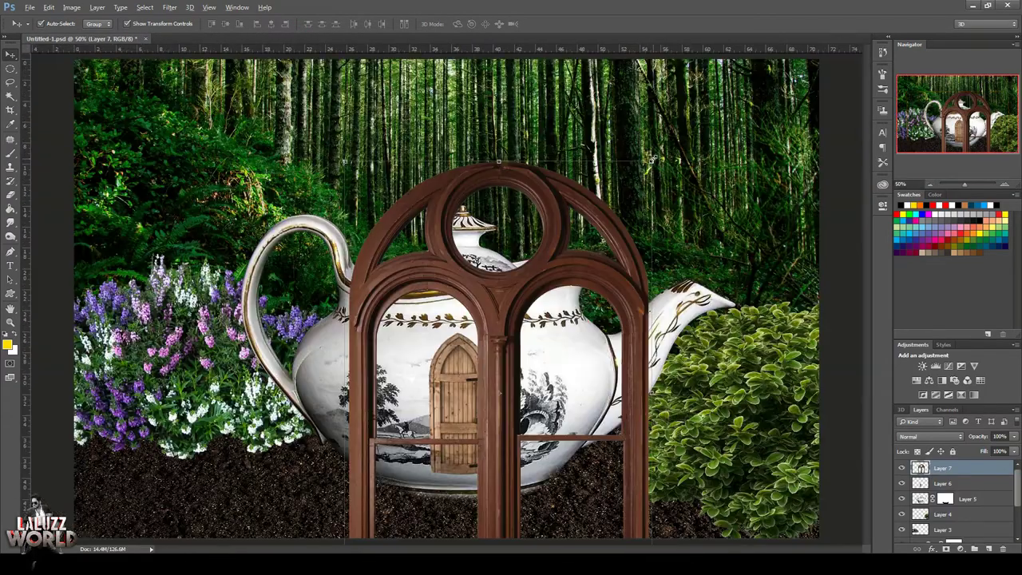
pyautogui.hotkey('ctrl', 't')
pyautogui.moveTo(650, 536); pyautogui.dragTo(541, 445)
pyautogui.moveTo(511, 383)
pyautogui.mouseDown()
pyautogui.moveTo(551, 345)
pyautogui.moveTo(549, 365)
pyautogui.mouseUp()
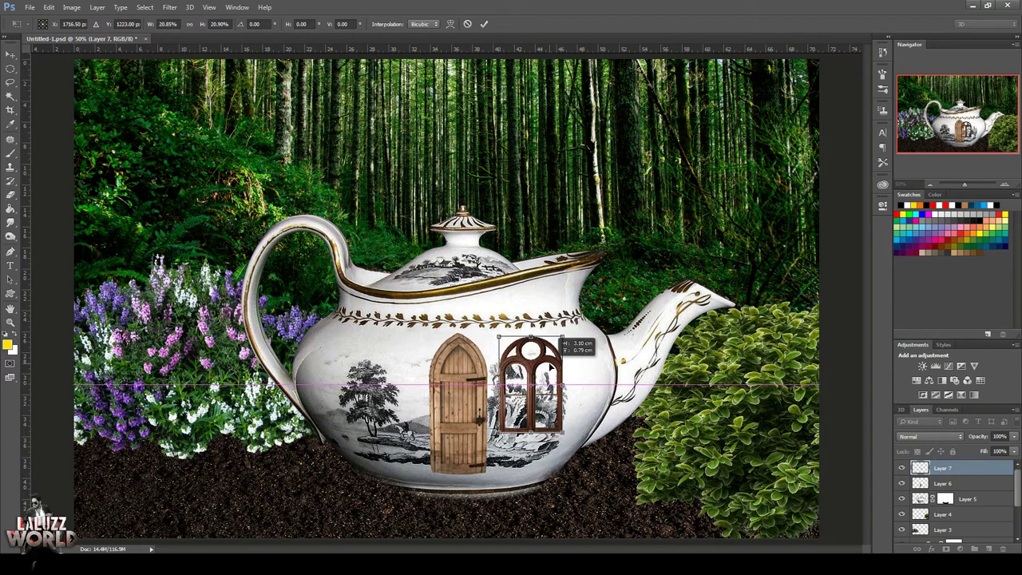
pyautogui.press('Return')
# Zoom in and select both window panes with the Magic Wand
pyautogui.click(1003, 184)
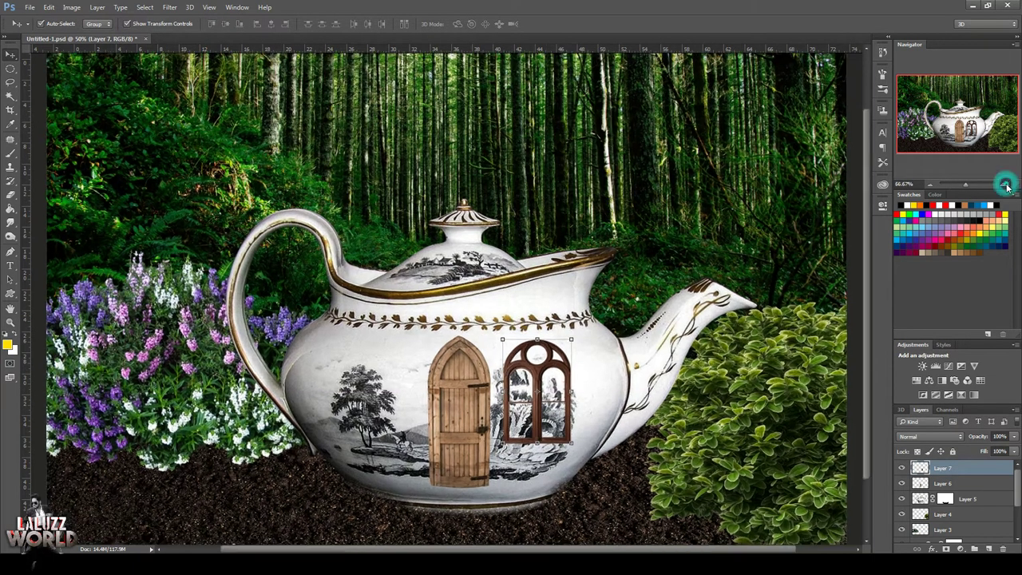
pyautogui.click(1003, 183)
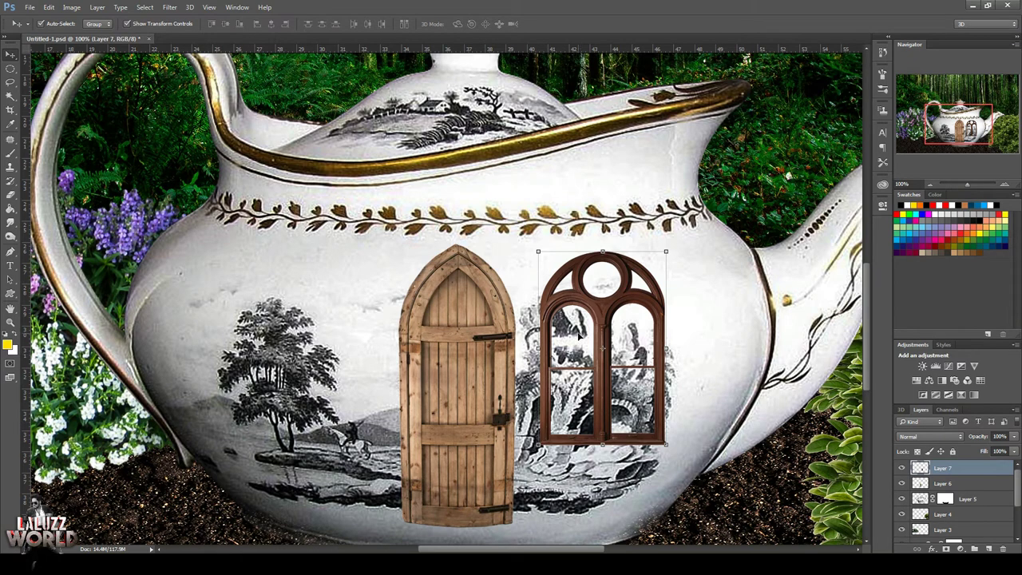
pyautogui.rightClick(15, 93)
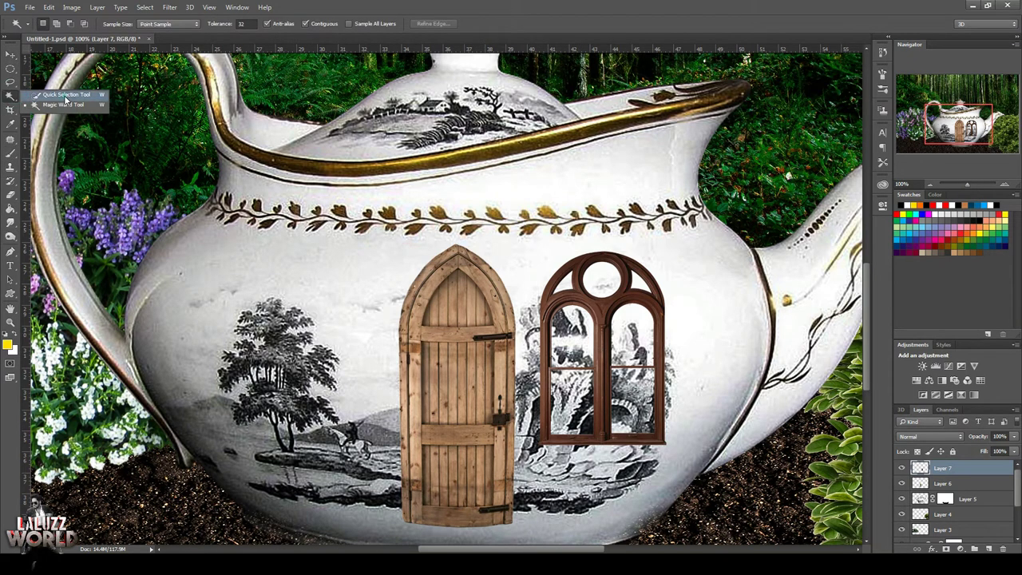
pyautogui.click(56, 96)
pyautogui.rightClick(11, 96)
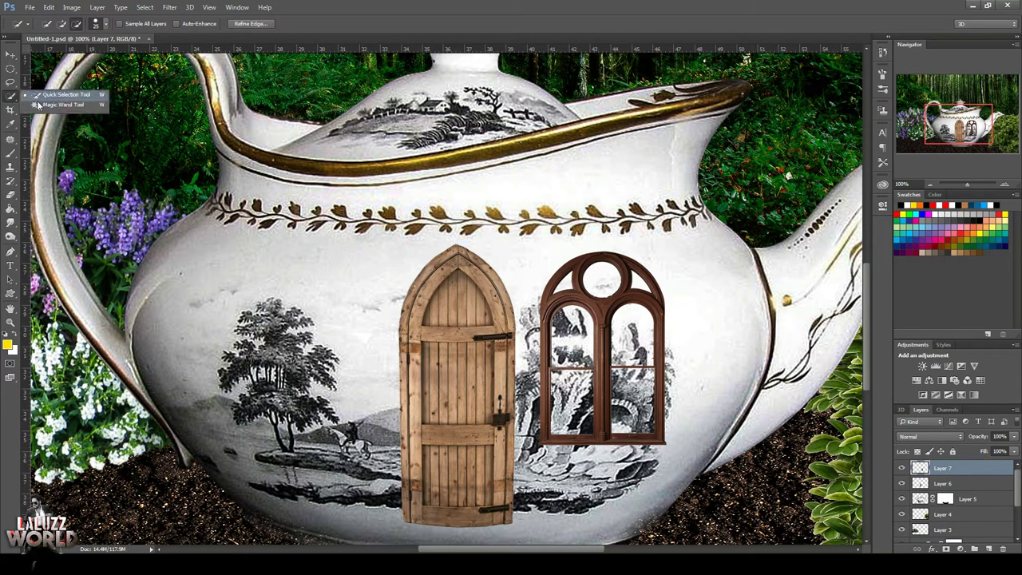
pyautogui.click(56, 108)
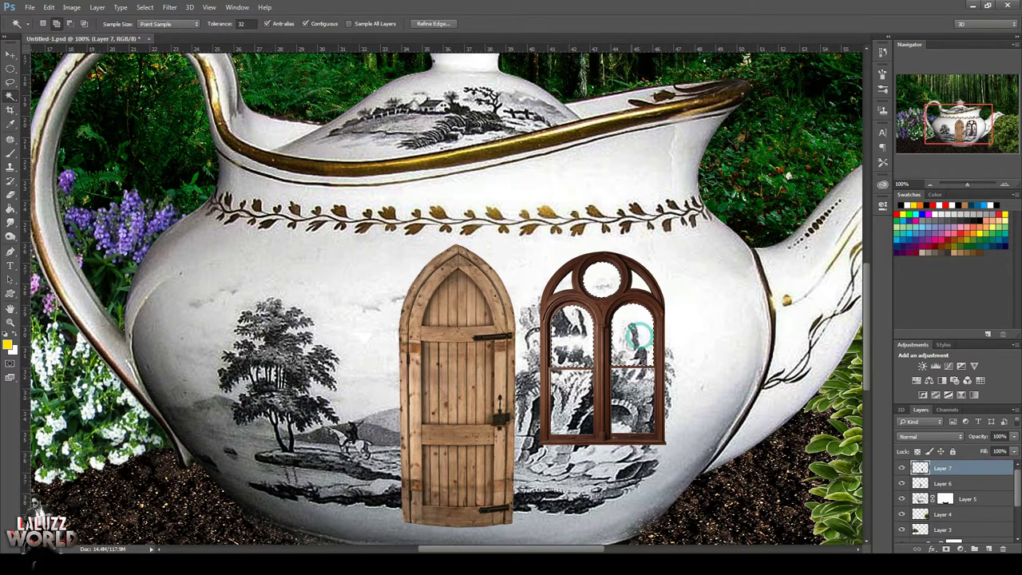
pyautogui.keyDown('shift'); pyautogui.click(574, 335); pyautogui.keyUp('shift')
pyautogui.keyDown('shift'); pyautogui.click(632, 336); pyautogui.keyUp('shift')
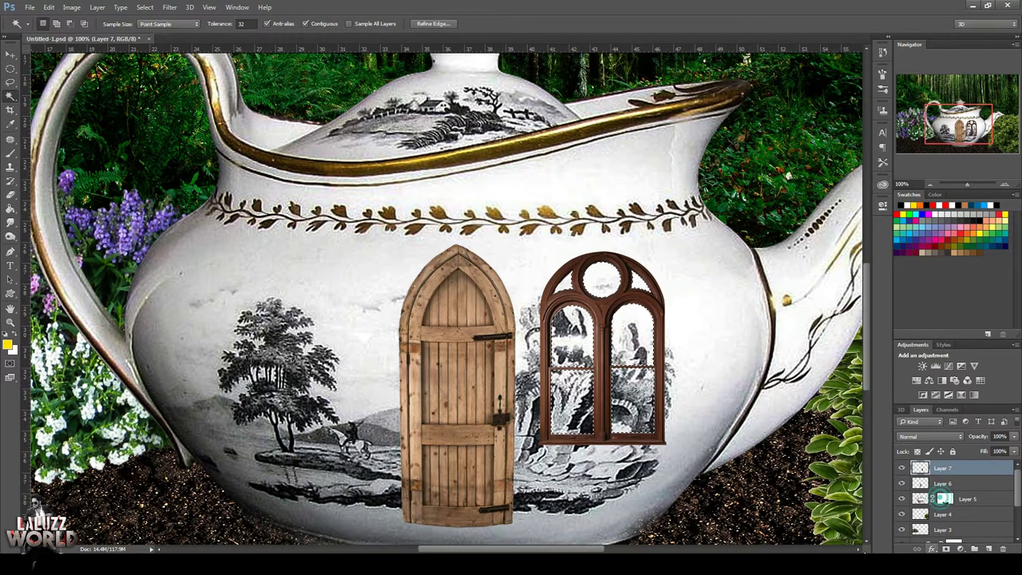
# Paint black on the teapot layer's mask to open the panes, then deselect
pyautogui.click(945, 498)
pyautogui.click(11, 154)
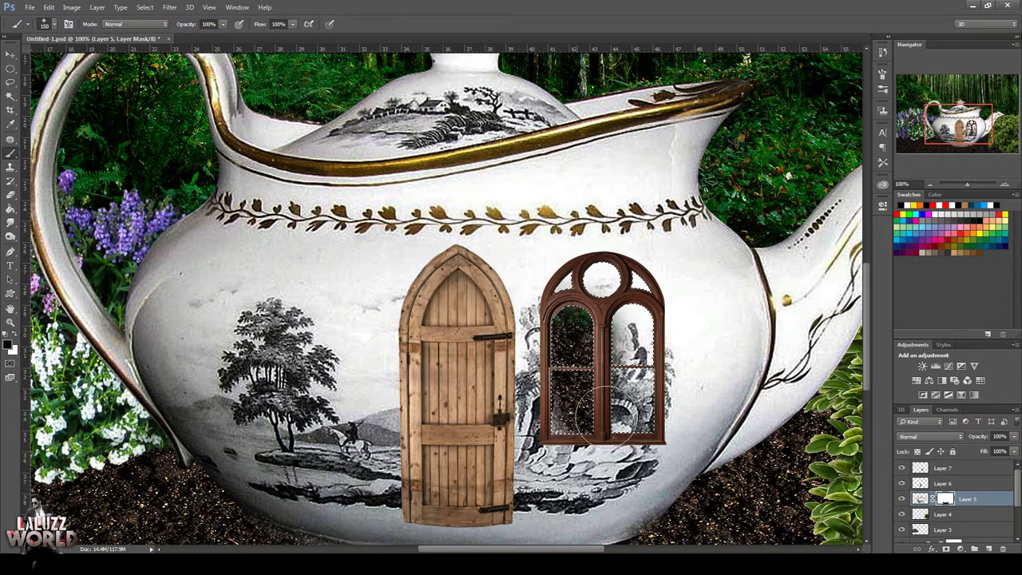
pyautogui.moveTo(572, 336); pyautogui.dragTo(625, 297)
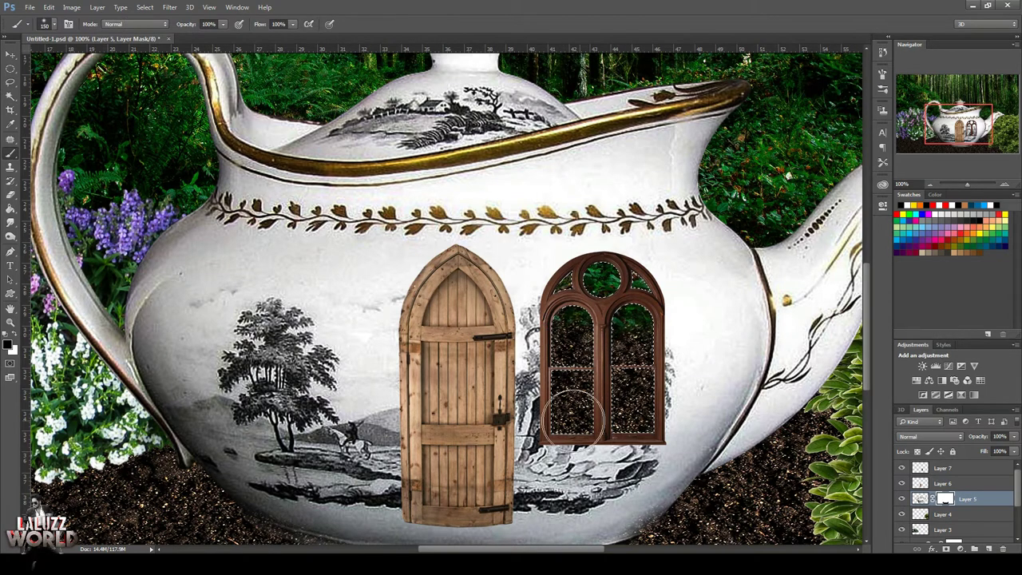
pyautogui.hotkey('ctrl', 'd')
pyautogui.press('m')
pyautogui.click(958, 514)
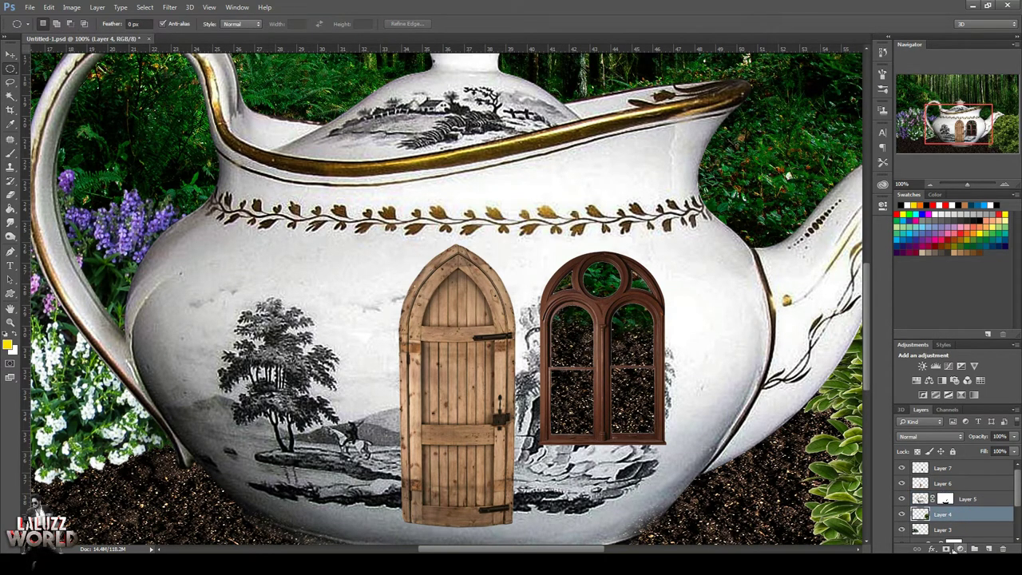
# Add a white Solid Color fill layer and invert its mask
pyautogui.click(952, 549)
pyautogui.click(936, 319)
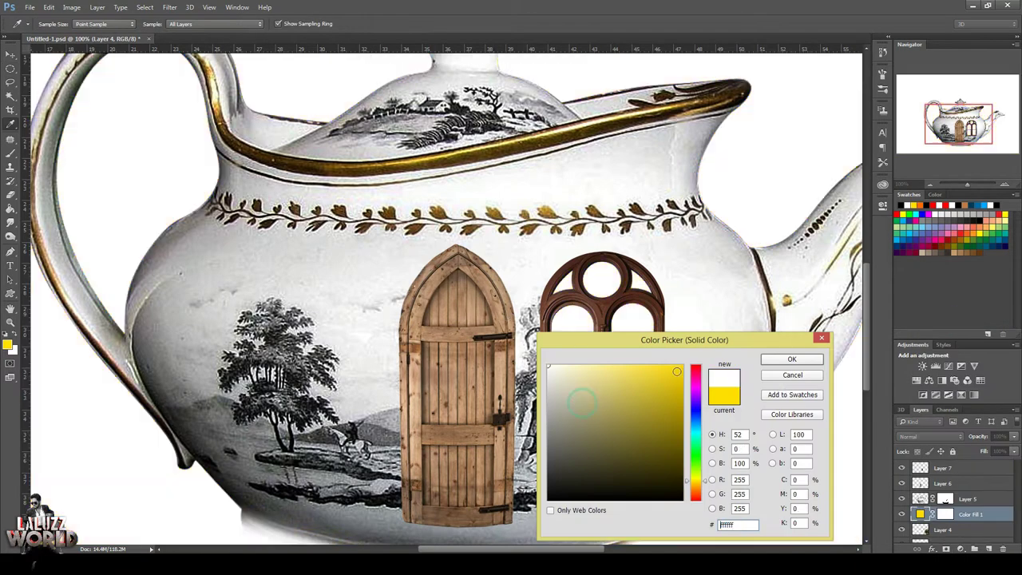
pyautogui.click(781, 361)
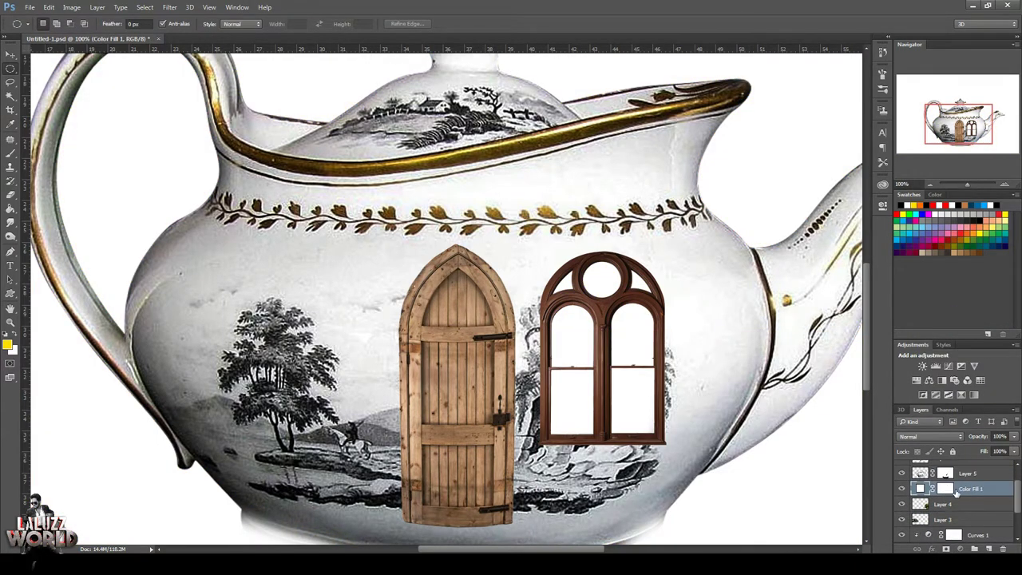
pyautogui.doubleClick(950, 489)
pyautogui.moveTo(866, 257); pyautogui.dragTo(866, 286)
pyautogui.click(830, 304)
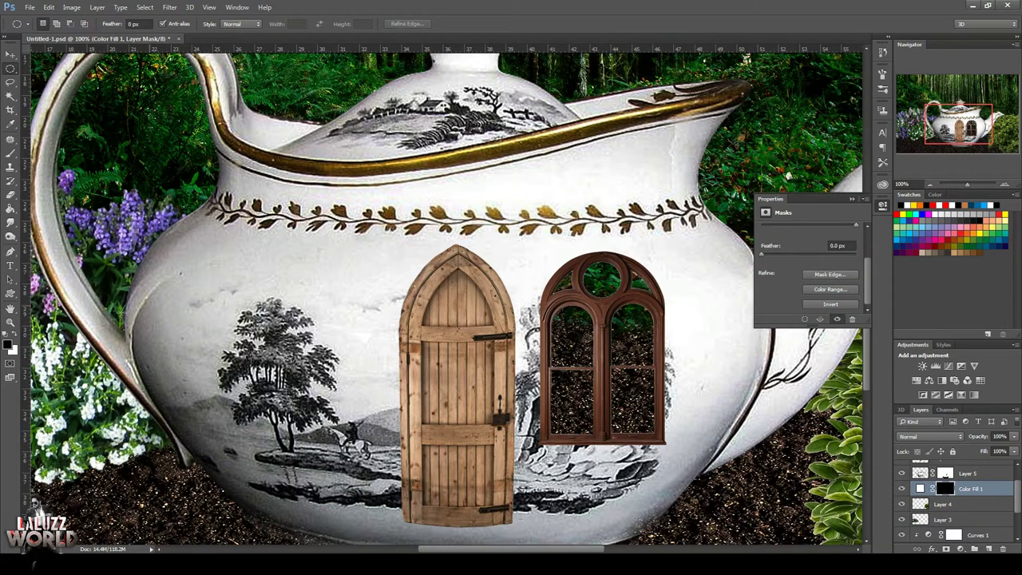
# Paint white on the fill mask to show white inside the window panes
pyautogui.click(10, 153)
pyautogui.click(14, 341)
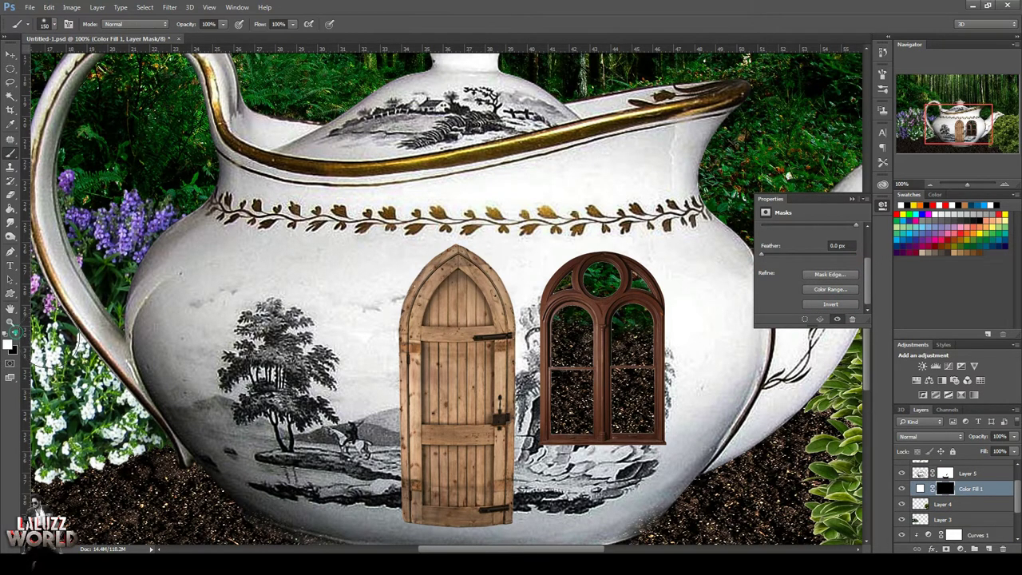
pyautogui.moveTo(563, 391)
pyautogui.mouseDown()
pyautogui.moveTo(625, 421)
pyautogui.moveTo(603, 275)
pyautogui.mouseUp()
# Add an Inner Shadow effect to the Color Fill 1 layer
pyautogui.click(10, 54)
pyautogui.click(920, 489)
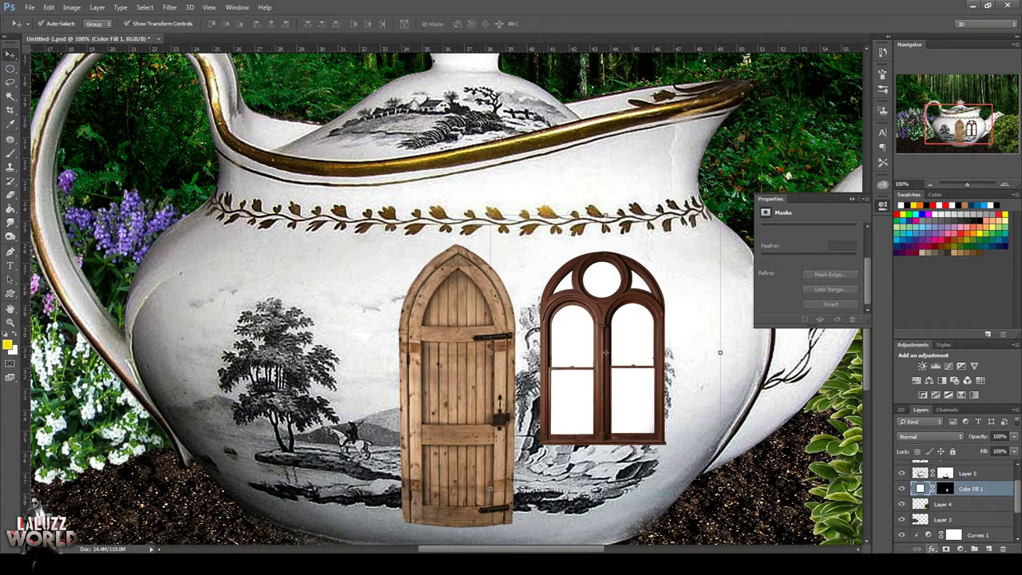
pyautogui.click(931, 548)
pyautogui.click(954, 464)
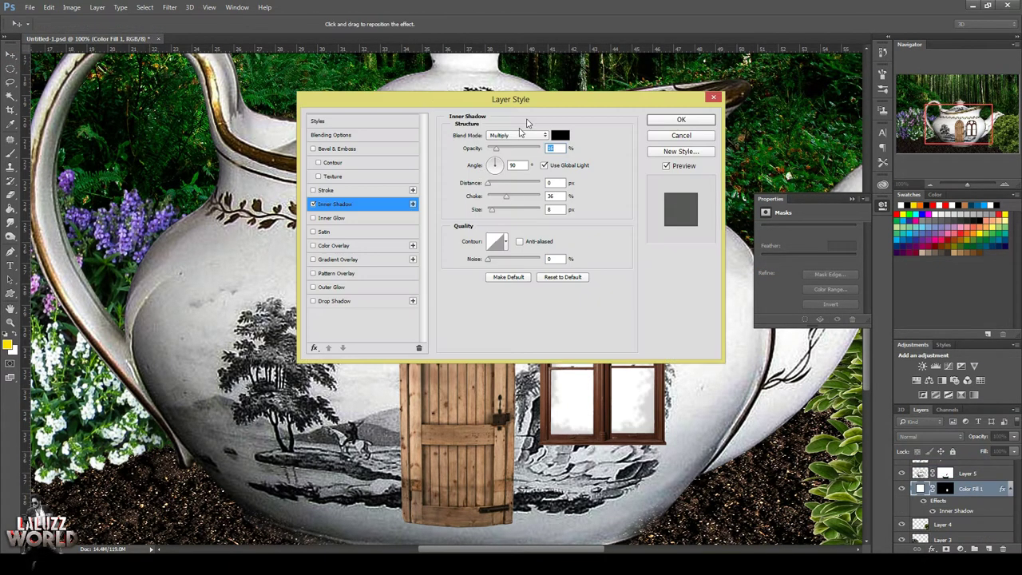
# Apply the inner shadow at 62% opacity and 22 px distance, then select Layer 2
pyautogui.moveTo(547, 100); pyautogui.dragTo(320, 100)
pyautogui.moveTo(277, 178)
pyautogui.mouseDown()
pyautogui.moveTo(258, 179)
pyautogui.moveTo(291, 192)
pyautogui.mouseUp()
pyautogui.click(260, 166)
pyautogui.moveTo(271, 130); pyautogui.dragTo(293, 131)
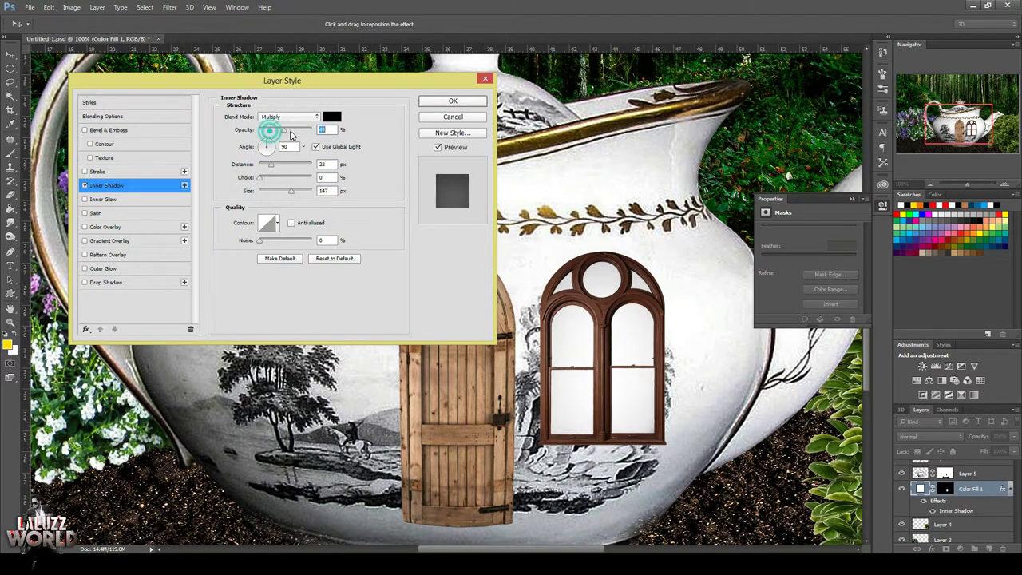
pyautogui.moveTo(290, 191); pyautogui.dragTo(280, 191)
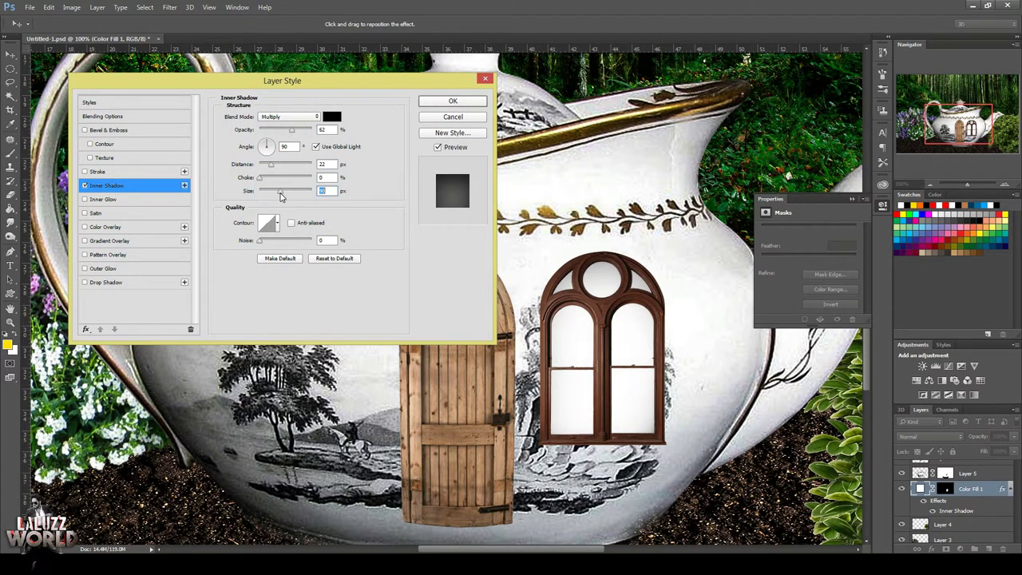
pyautogui.click(482, 101)
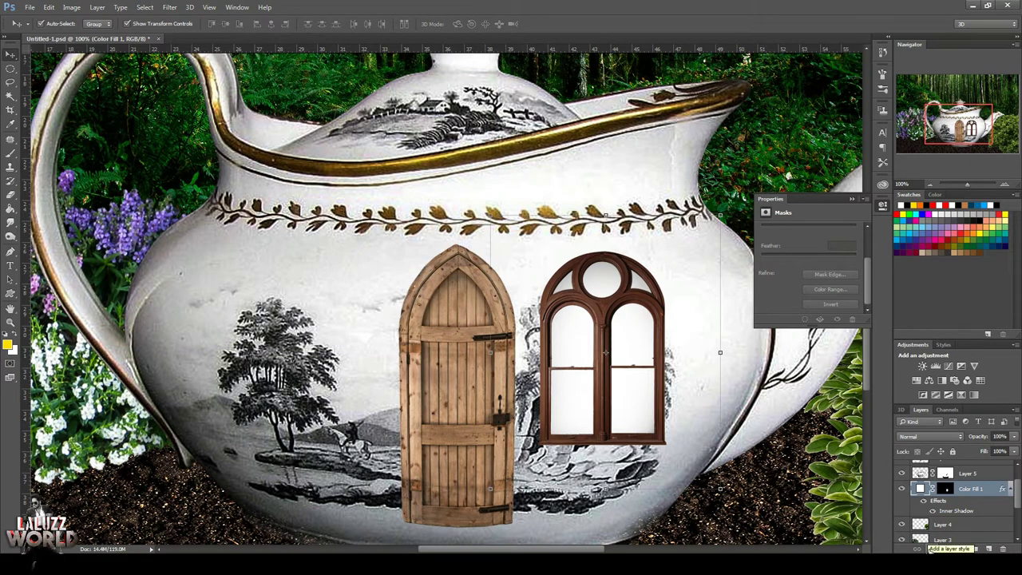
pyautogui.click(930, 186)
pyautogui.click(121, 479)
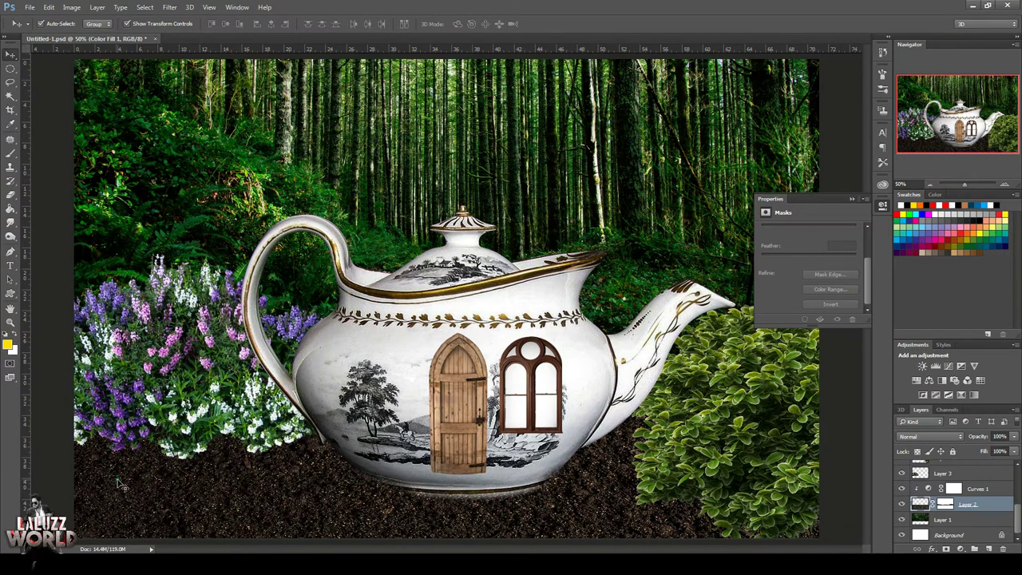
# Open the window-with-curtains image and drag it into the teapot document
pyautogui.click(882, 206)
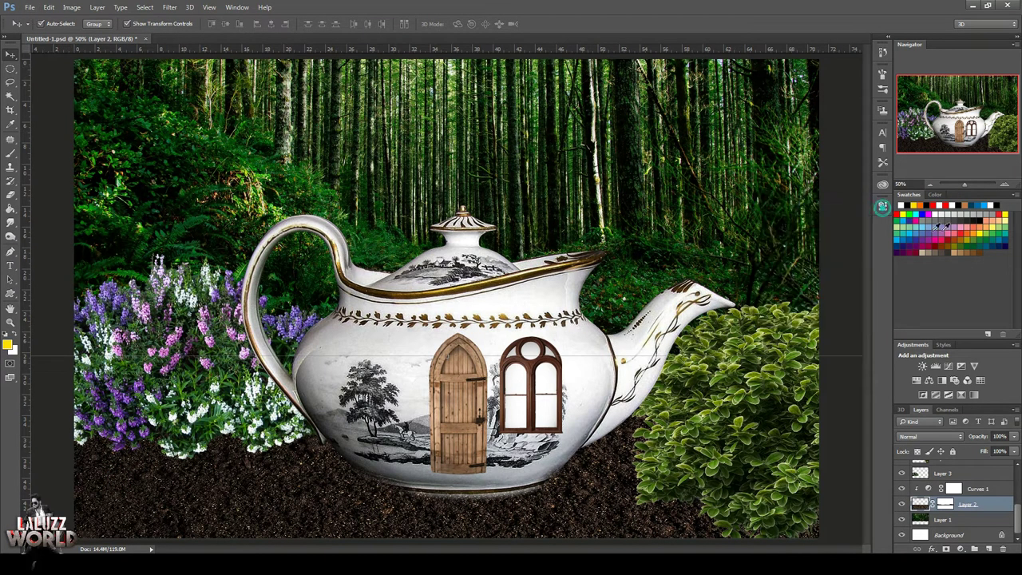
pyautogui.click(29, 7)
pyautogui.click(48, 33)
pyautogui.scroll(-5, 240, 160)
pyautogui.click(150, 203)
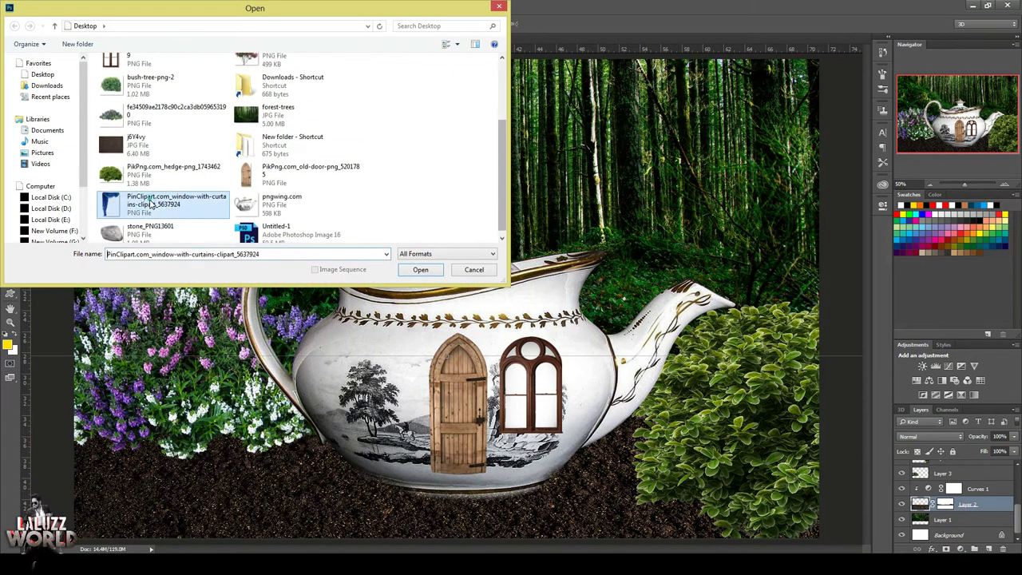
pyautogui.doubleClick(150, 204)
pyautogui.moveTo(307, 40)
pyautogui.mouseDown()
pyautogui.moveTo(570, 144)
pyautogui.moveTo(449, 253)
pyautogui.mouseUp()
# Scale the curtain into the window's left pane and duplicate it as Layer 8 copy
pyautogui.hotkey('ctrl', 't')
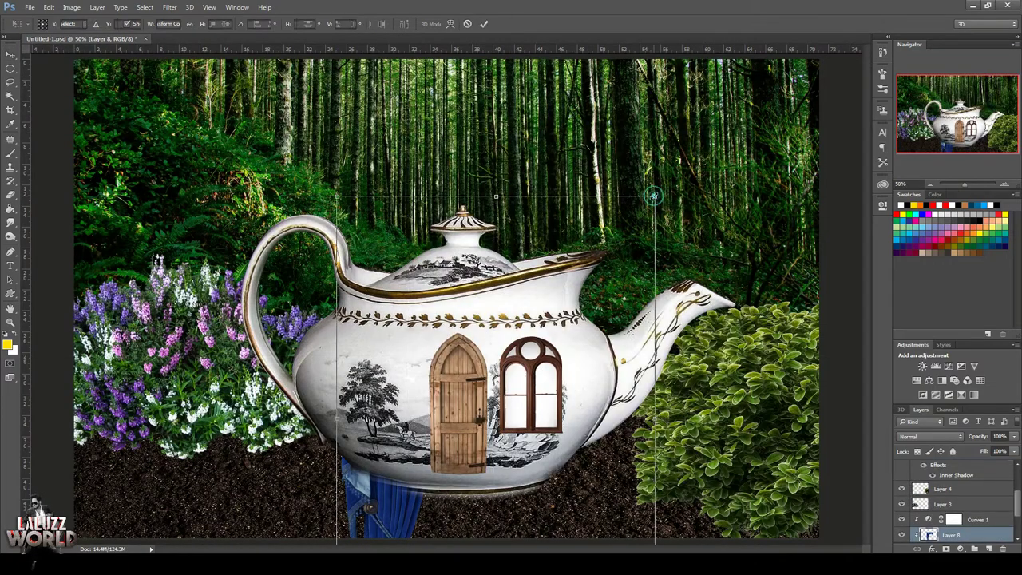
pyautogui.moveTo(957, 537)
pyautogui.mouseDown()
pyautogui.moveTo(963, 485)
pyautogui.moveTo(975, 483)
pyautogui.mouseUp()
pyautogui.press('Return')
pyautogui.hotkey('ctrl', 't')
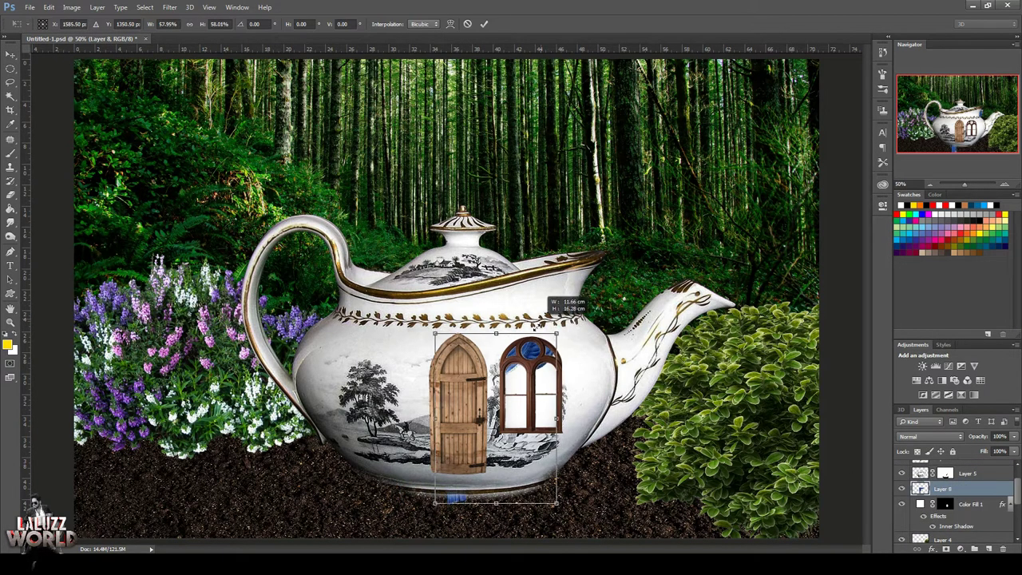
pyautogui.moveTo(543, 397); pyautogui.dragTo(534, 397)
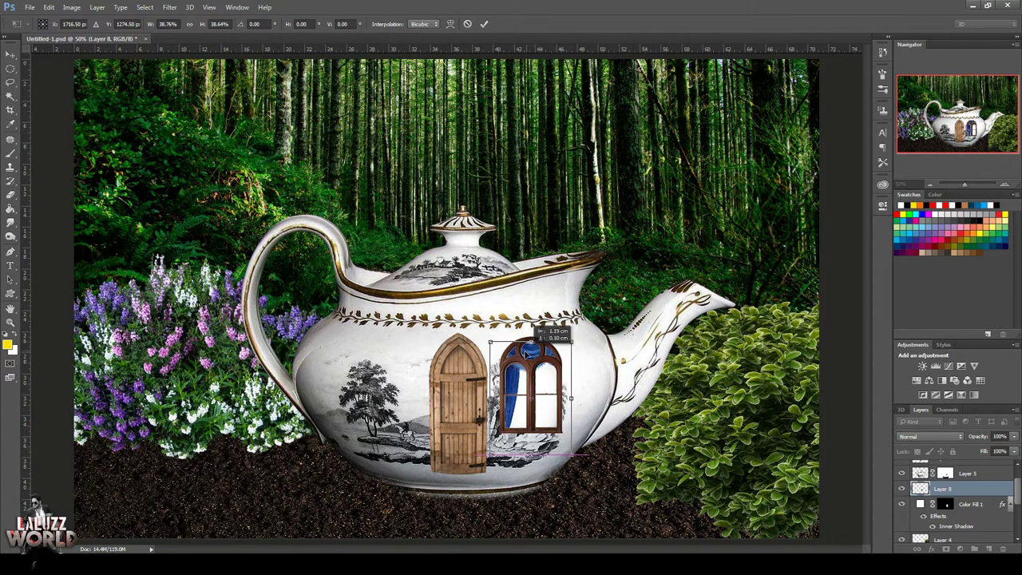
pyautogui.press('Return')
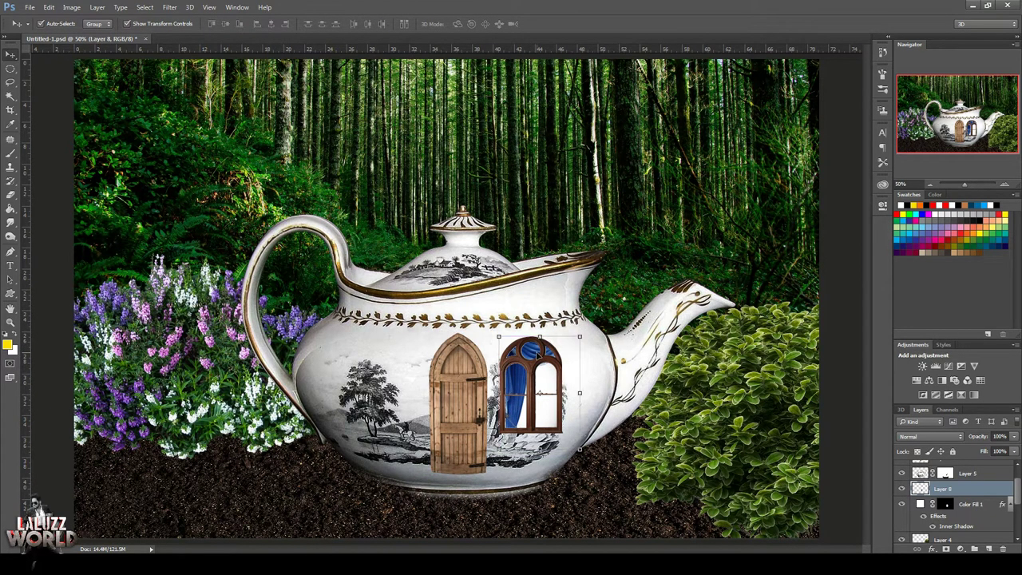
pyautogui.moveTo(573, 449); pyautogui.dragTo(583, 461)
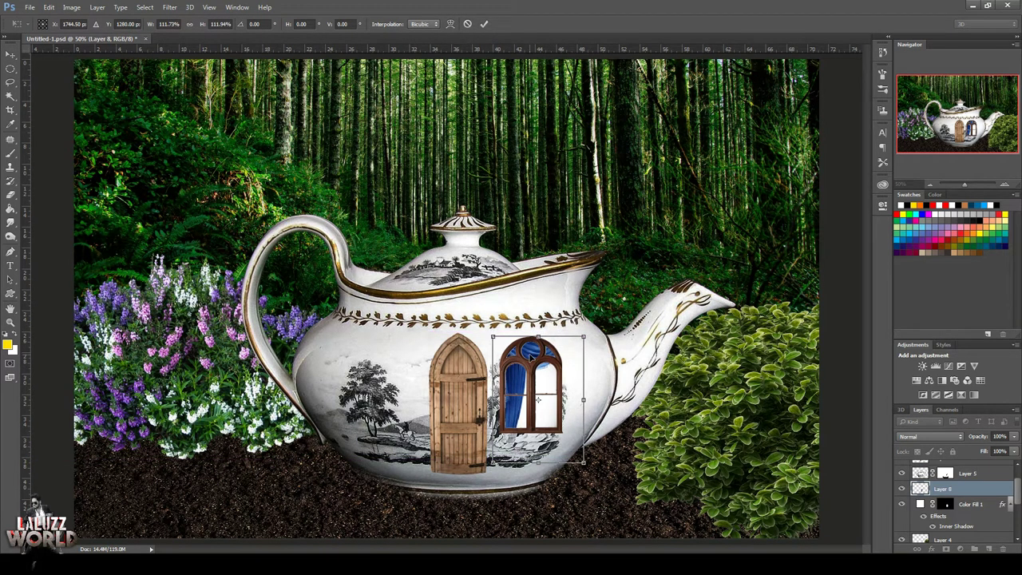
pyautogui.press('Return')
pyautogui.hotkey('ctrl', 'j')
# Flip the curtain copy horizontally and move it into the right pane
pyautogui.hotkey('ctrl', 't')
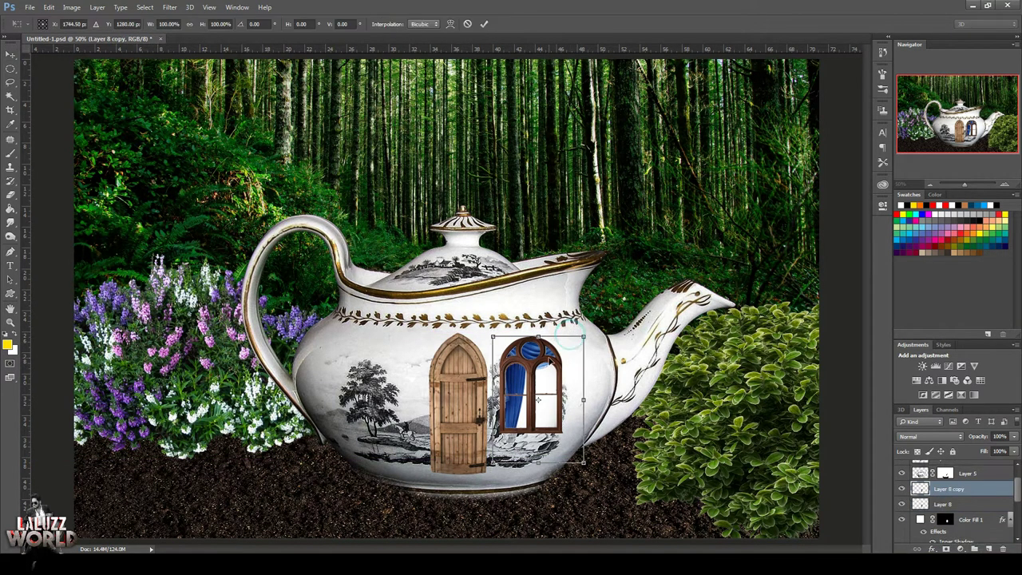
pyautogui.rightClick(549, 360)
pyautogui.click(603, 514)
pyautogui.moveTo(555, 352); pyautogui.dragTo(539, 356)
pyautogui.click(484, 24)
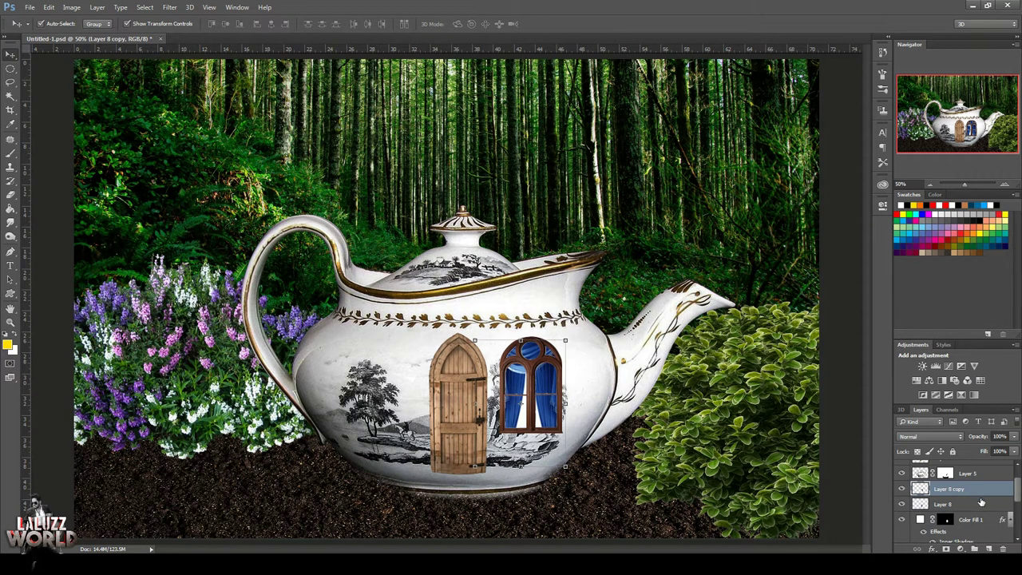
# Merge both curtain layers and grade them in Camera Raw: exposure -0.70, clarity +37
pyautogui.keyDown('shift'); pyautogui.click(982, 502); pyautogui.keyUp('shift')
pyautogui.rightClick(981, 501)
pyautogui.click(904, 333)
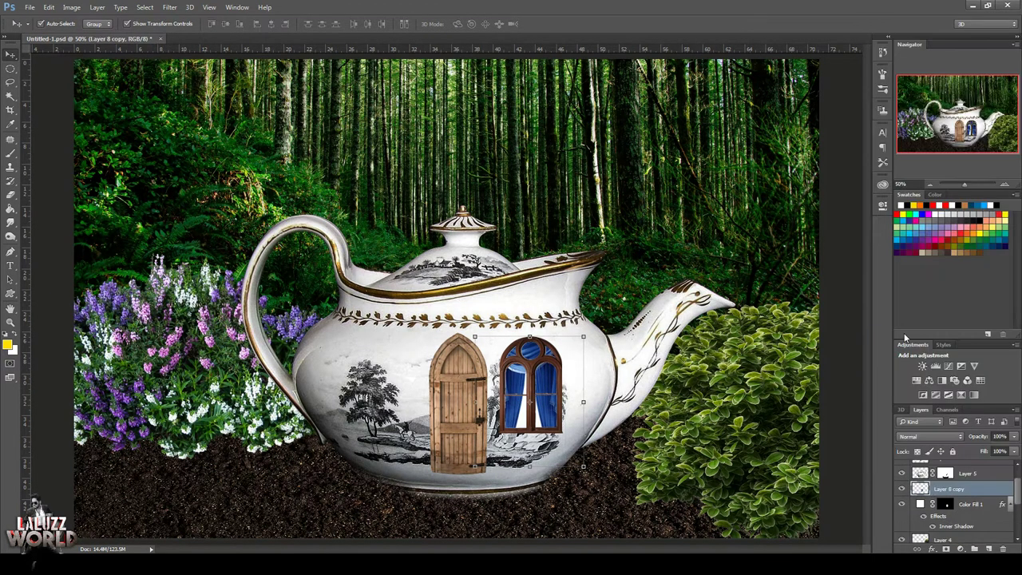
pyautogui.click(170, 7)
pyautogui.click(196, 83)
pyautogui.moveTo(740, 229); pyautogui.dragTo(730, 229)
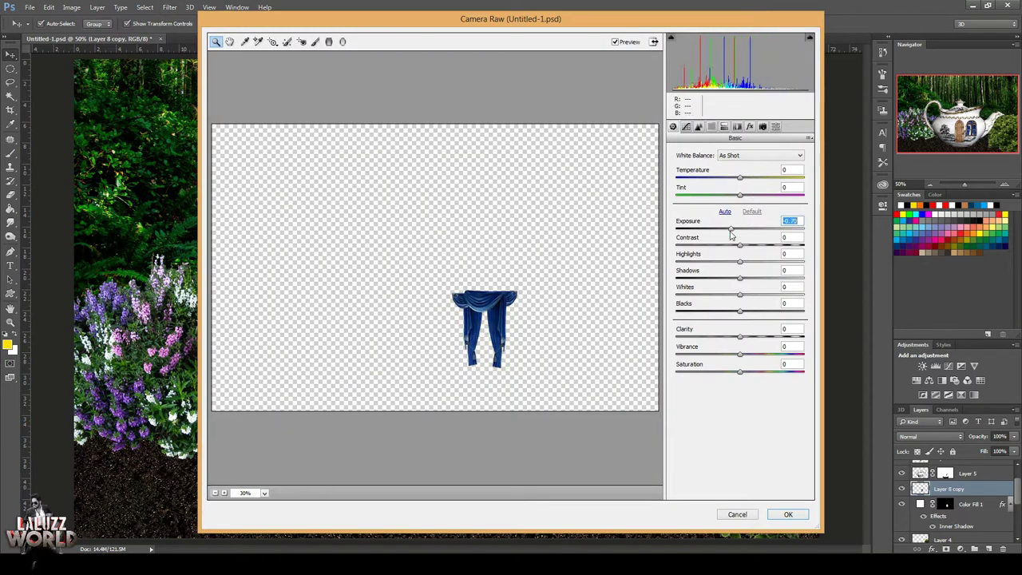
pyautogui.click(788, 514)
pyautogui.click(930, 183)
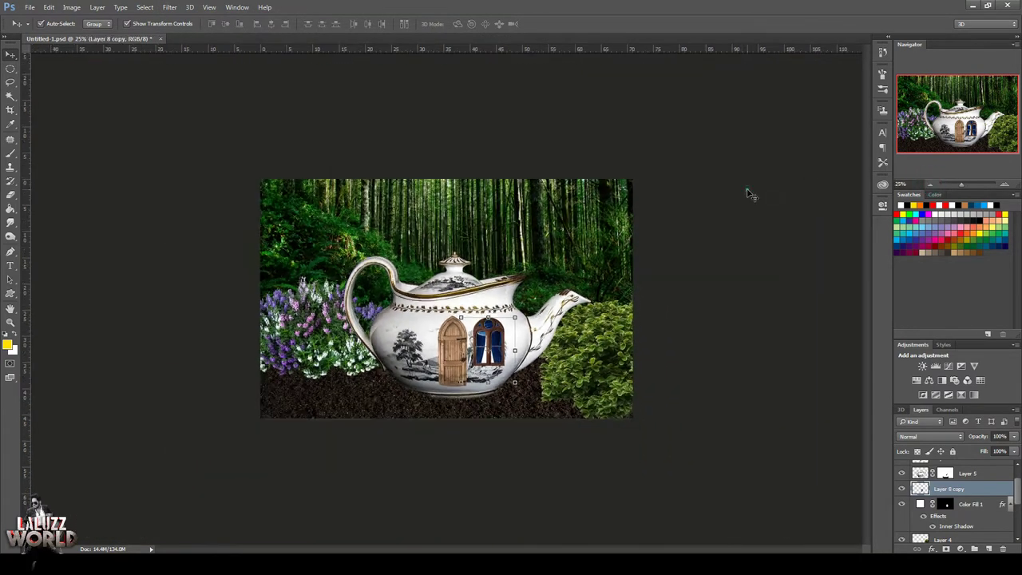
# Open stone_PNG13601 and bring the stone into the teapot document
pyautogui.click(30, 8)
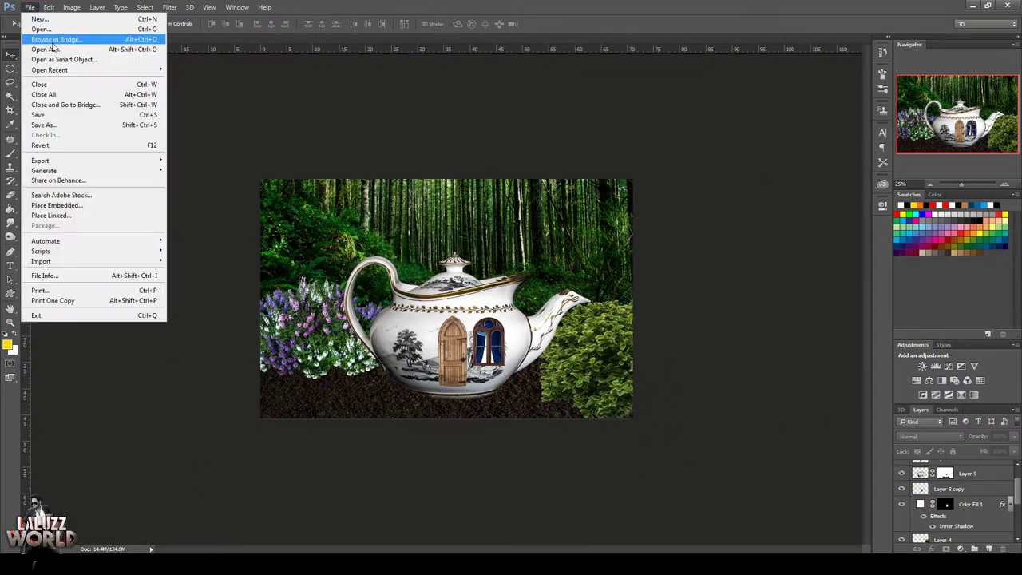
pyautogui.click(40, 27)
pyautogui.moveTo(501, 160); pyautogui.dragTo(502, 219)
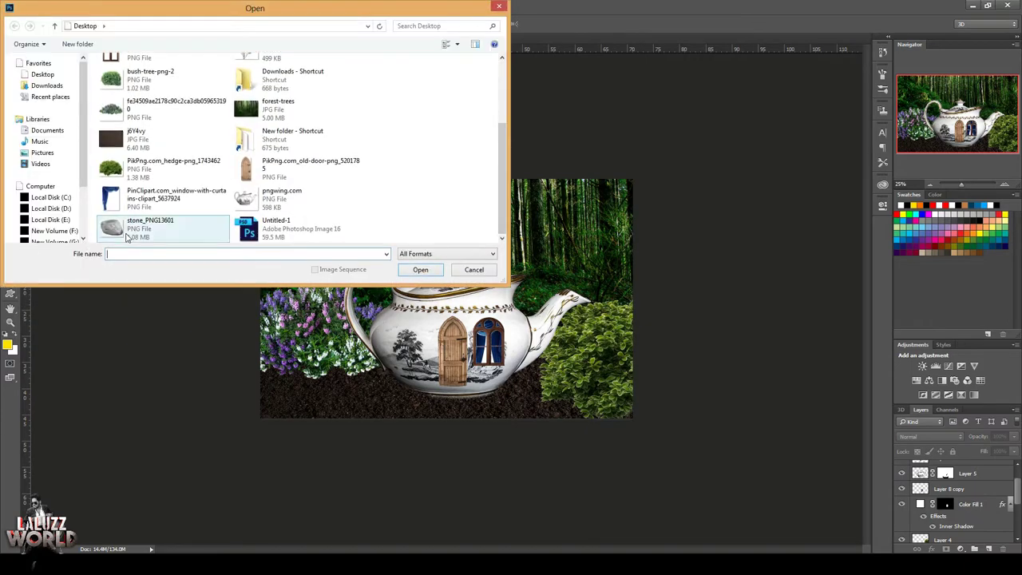
pyautogui.doubleClick(160, 225)
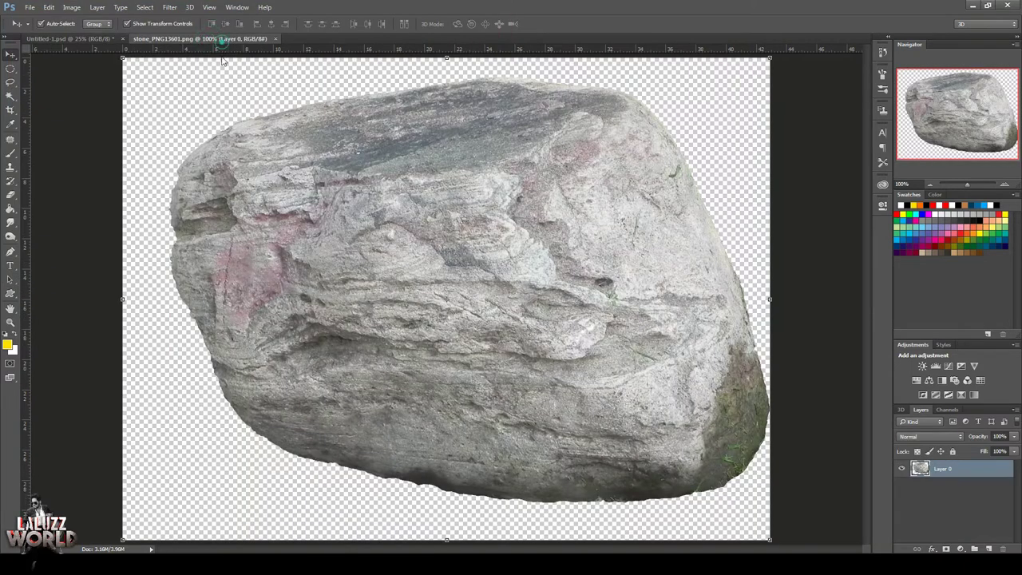
pyautogui.moveTo(203, 38); pyautogui.dragTo(607, 46)
pyautogui.moveTo(718, 320); pyautogui.dragTo(456, 388)
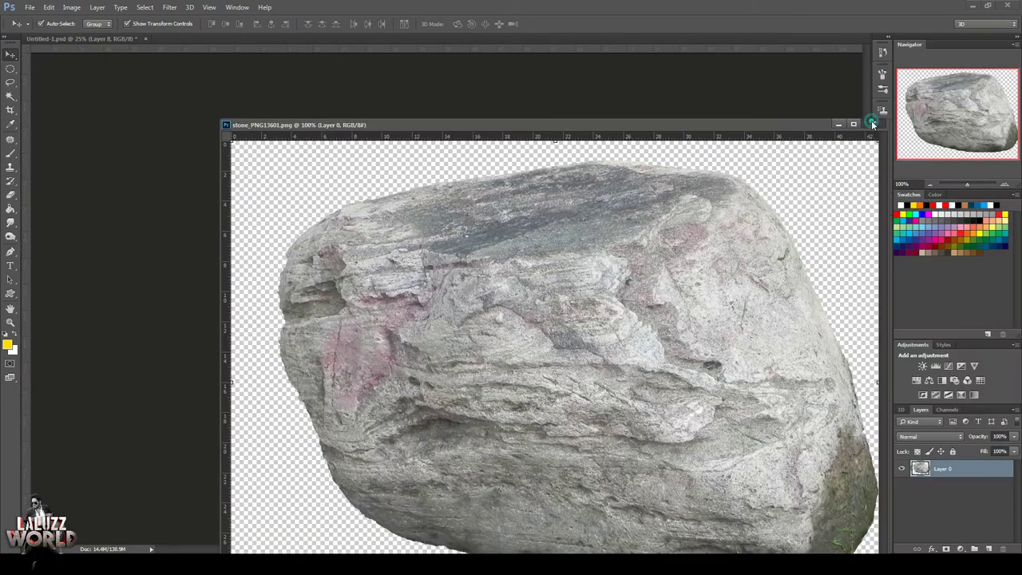
pyautogui.click(873, 124)
# Shrink the stone beside the door and mask its bottom into the soil
pyautogui.hotkey('ctrl', '+')
pyautogui.hotkey('ctrl', 't')
pyautogui.moveTo(561, 351); pyautogui.dragTo(459, 435)
pyautogui.press('Return')
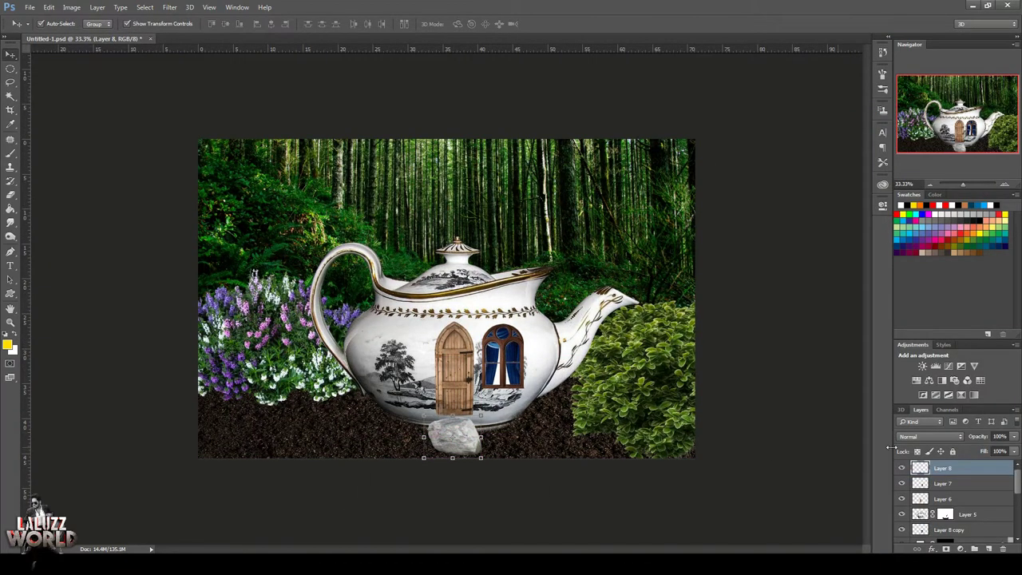
pyautogui.click(945, 549)
pyautogui.press('b')
pyautogui.press('d')
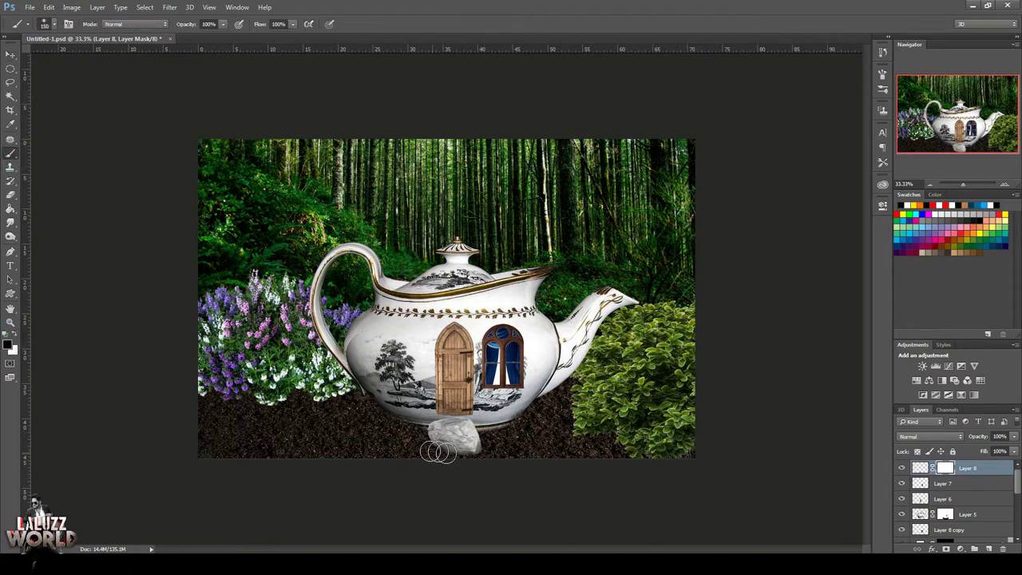
pyautogui.moveTo(487, 453)
pyautogui.mouseDown()
pyautogui.moveTo(420, 443)
pyautogui.moveTo(475, 454)
pyautogui.mouseUp()
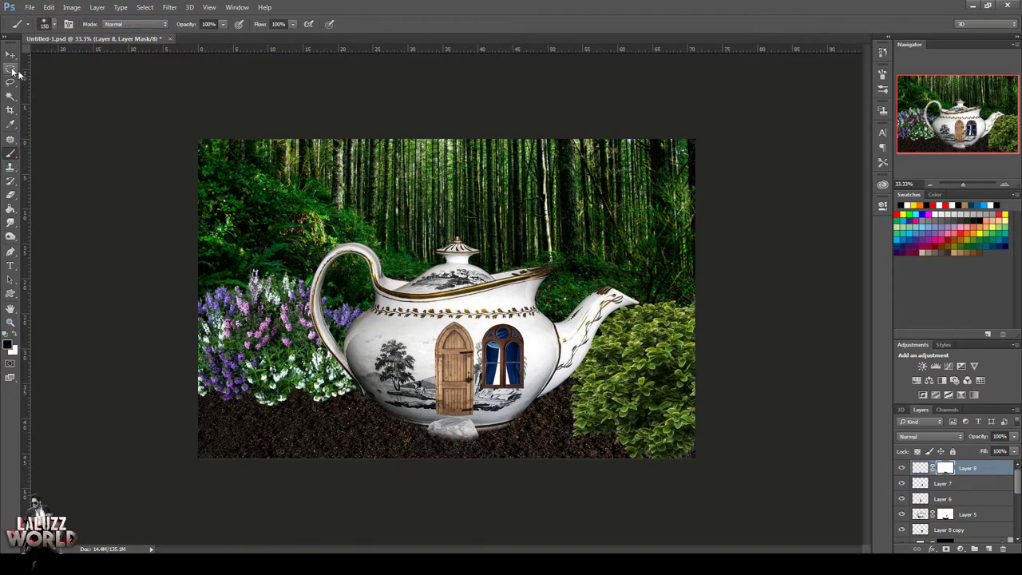
# Bring the greenish rock image in, shrunk and placed at bottom centre
pyautogui.click(29, 7)
pyautogui.click(48, 35)
pyautogui.click(310, 128)
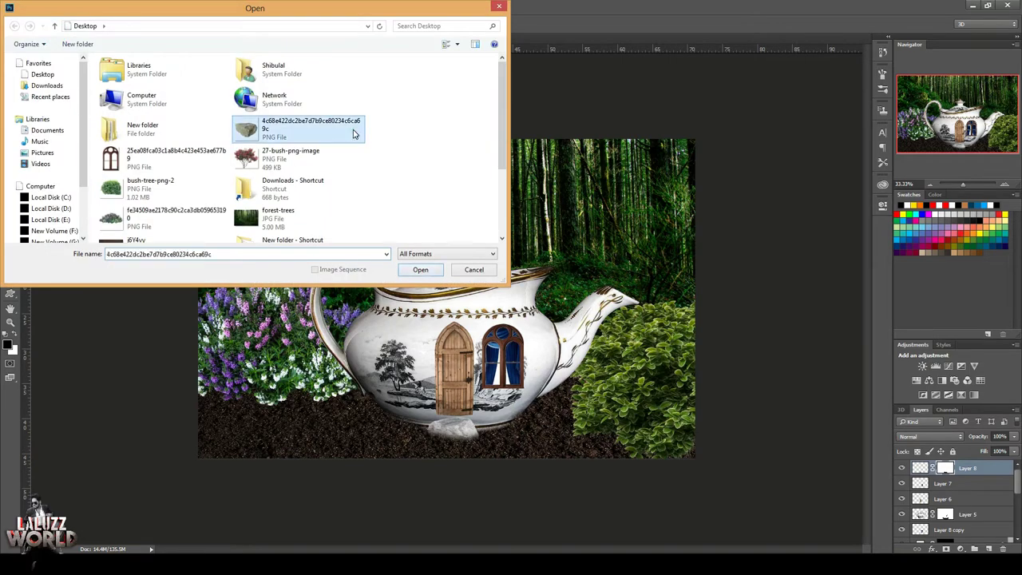
pyautogui.click(420, 269)
pyautogui.moveTo(295, 38)
pyautogui.mouseDown()
pyautogui.moveTo(372, 75)
pyautogui.moveTo(553, 66)
pyautogui.mouseUp()
pyautogui.press('v')
pyautogui.moveTo(517, 278); pyautogui.dragTo(278, 356)
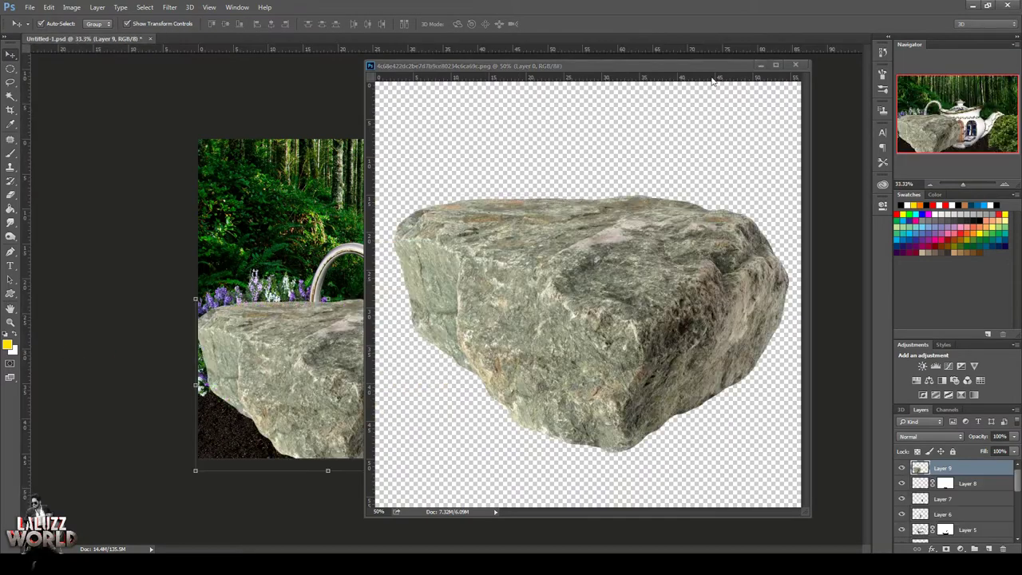
pyautogui.moveTo(437, 298)
pyautogui.mouseDown()
pyautogui.moveTo(355, 375)
pyautogui.moveTo(467, 463)
pyautogui.moveTo(455, 441)
pyautogui.mouseUp()
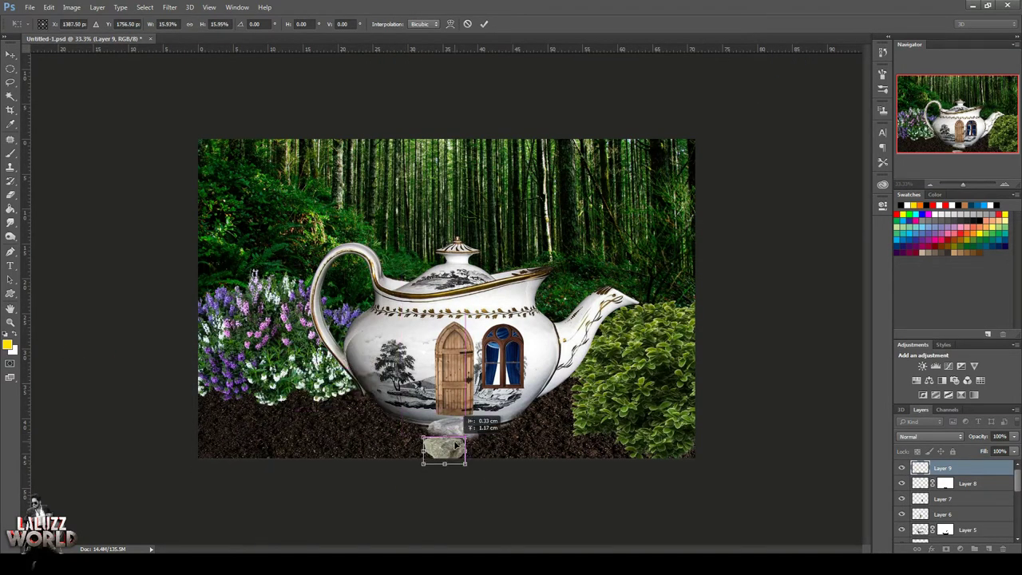
pyautogui.press('Return')
# Add a layer mask to the rock and bring up the Open dialog again
pyautogui.press('b')
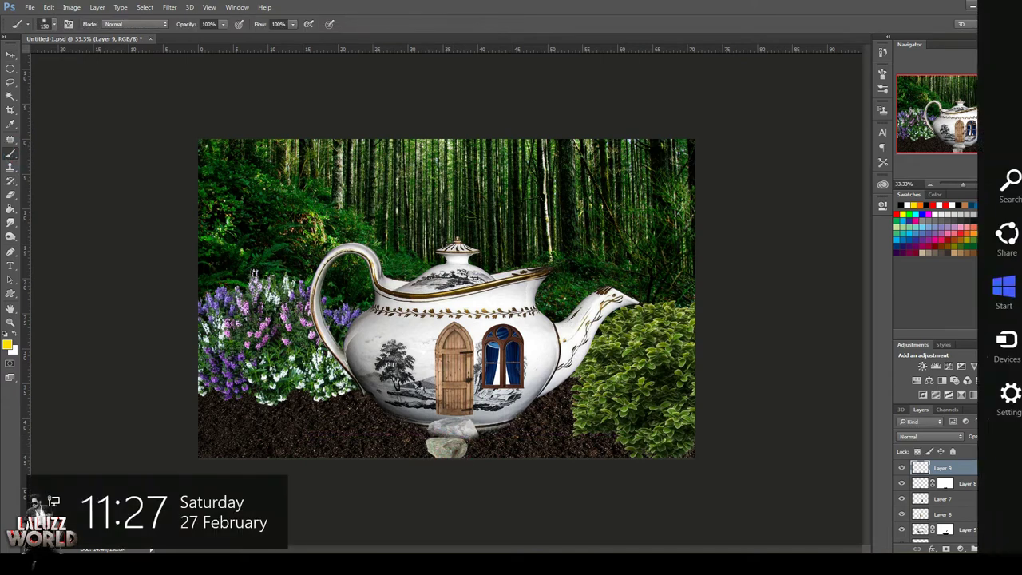
pyautogui.click(946, 548)
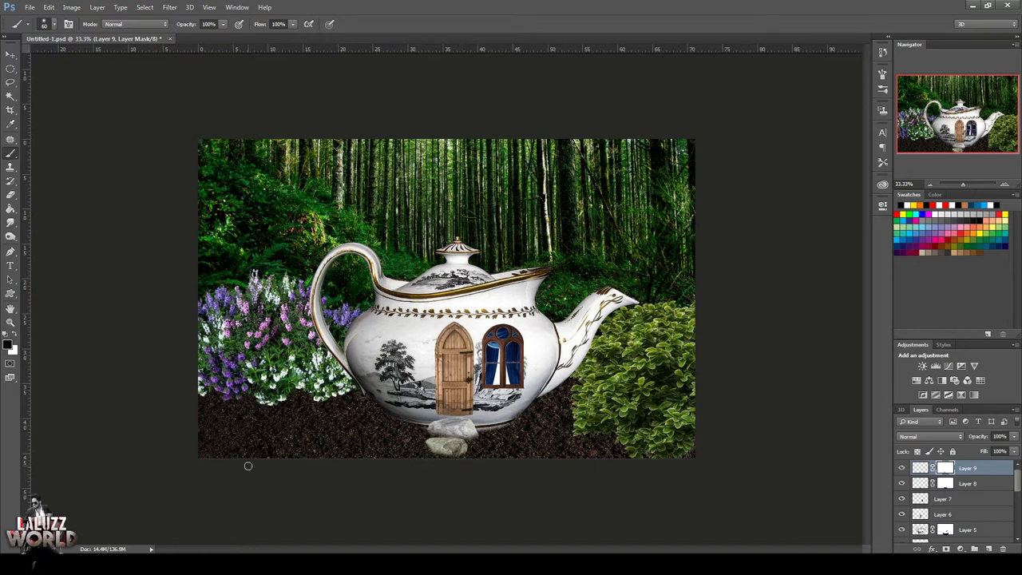
pyautogui.click(9, 55)
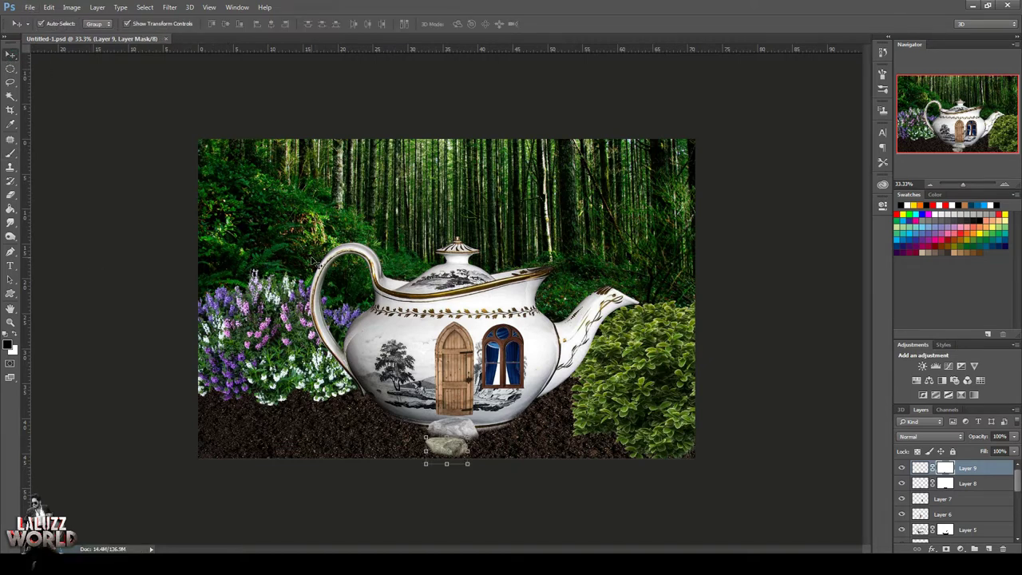
pyautogui.click(28, 8)
pyautogui.click(40, 34)
# Bring the rose bush from 27-bush-png-image.png into the teapot document and close the source file
pyautogui.moveTo(503, 111); pyautogui.dragTo(503, 197)
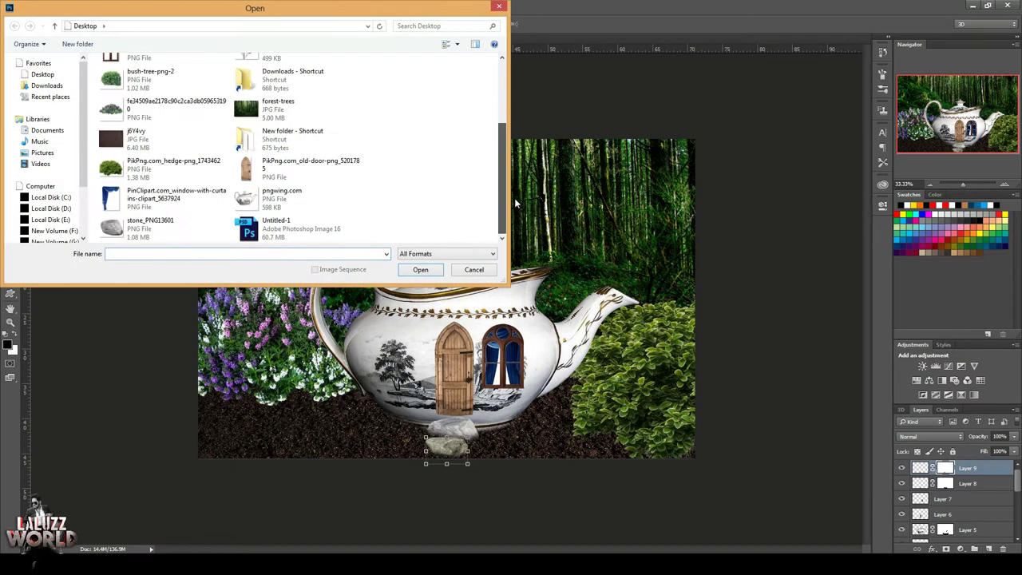
pyautogui.click(297, 97)
pyautogui.click(419, 269)
pyautogui.moveTo(272, 43); pyautogui.dragTo(439, 97)
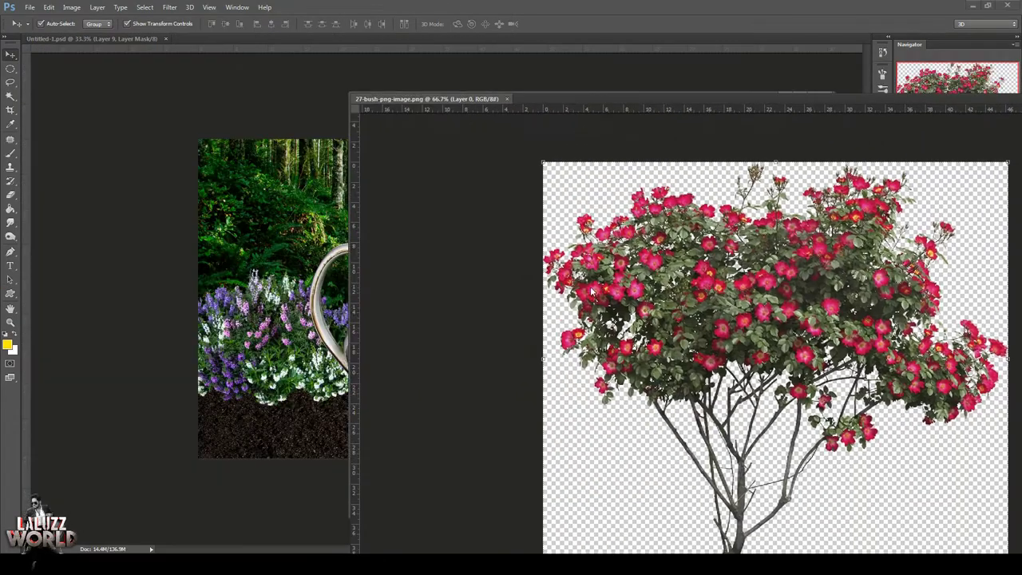
pyautogui.moveTo(534, 289)
pyautogui.mouseDown()
pyautogui.moveTo(284, 405)
pyautogui.moveTo(371, 300)
pyautogui.moveTo(593, 183)
pyautogui.mouseUp()
pyautogui.hotkey('ctrl', 'w')
# Move and rotate the bush onto the teapot's right side and scale it to about 77%
pyautogui.moveTo(743, 148); pyautogui.dragTo(766, 187)
pyautogui.moveTo(622, 215)
pyautogui.mouseDown()
pyautogui.moveTo(653, 233)
pyautogui.moveTo(659, 217)
pyautogui.mouseUp()
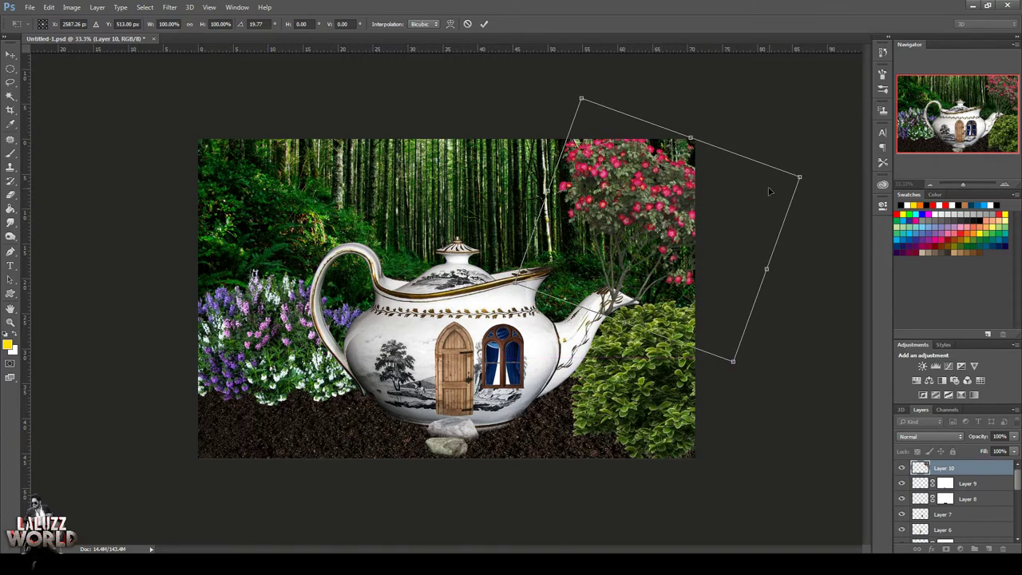
pyautogui.moveTo(799, 176); pyautogui.dragTo(756, 208)
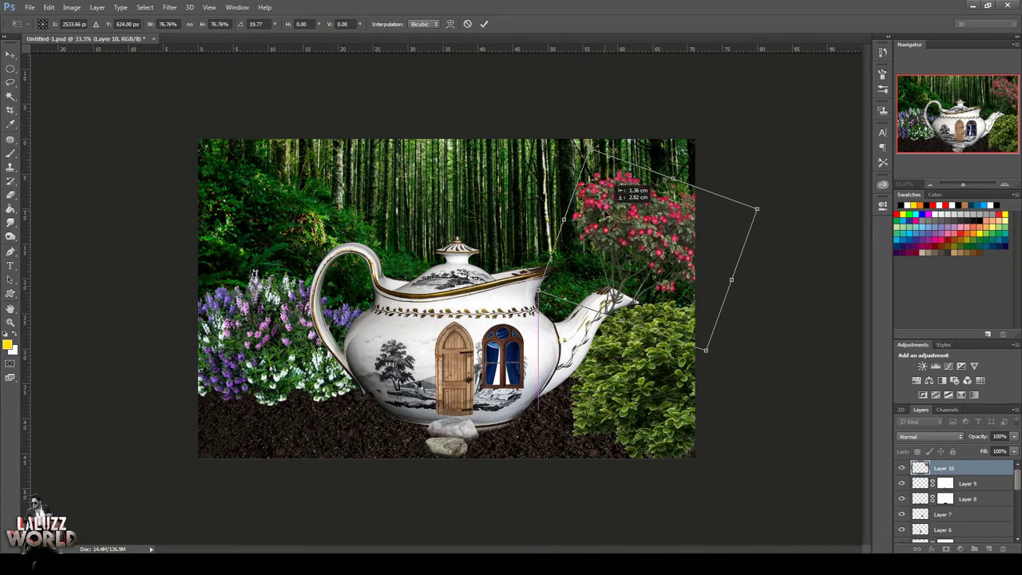
pyautogui.press('Return')
pyautogui.scroll(-3, 958, 495)
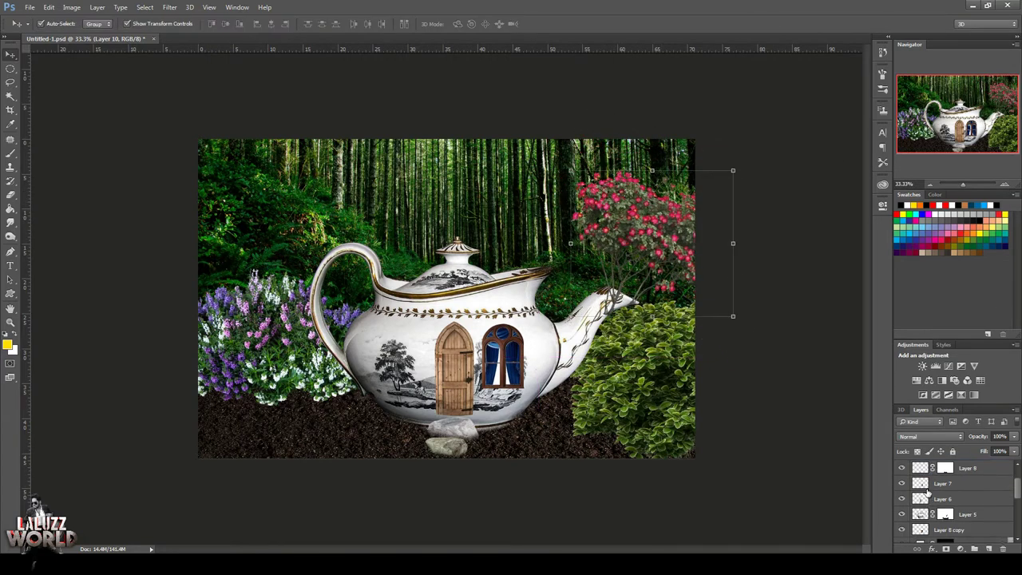
pyautogui.click(966, 498)
# Load Layer 5's teapot outline as a selection, then deselect it
pyautogui.click(14, 70)
pyautogui.rightClick(412, 295)
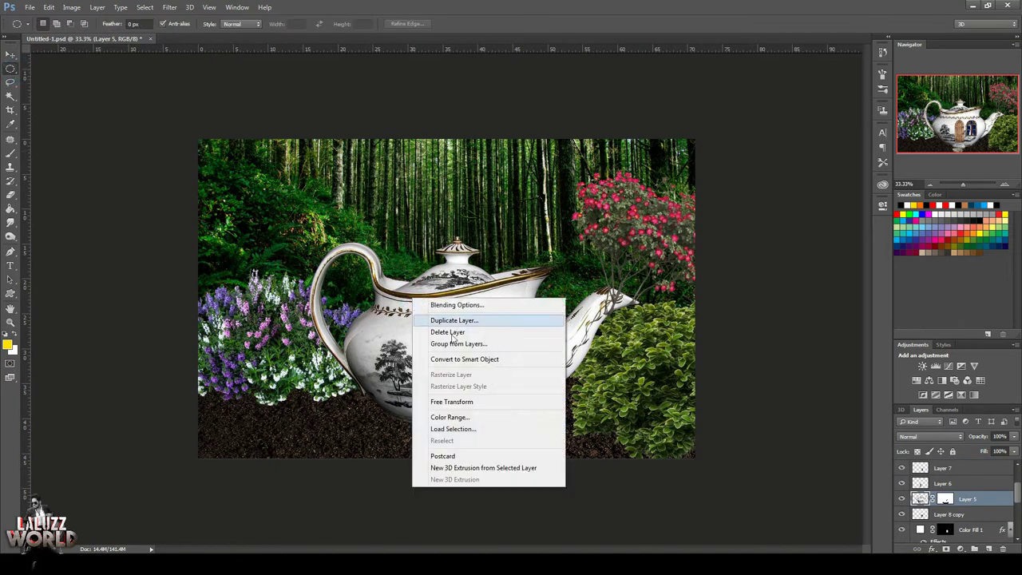
pyautogui.click(452, 428)
pyautogui.click(597, 160)
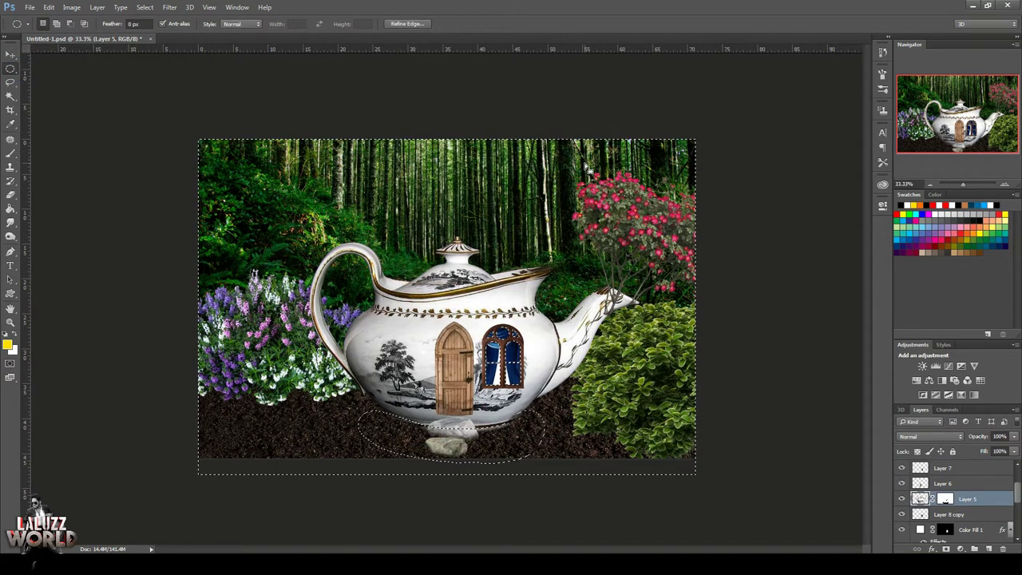
pyautogui.hotkey('ctrl', 'd')
# Add a layer mask to Layer 10 and paint black over branches crossing the spout
pyautogui.click(11, 54)
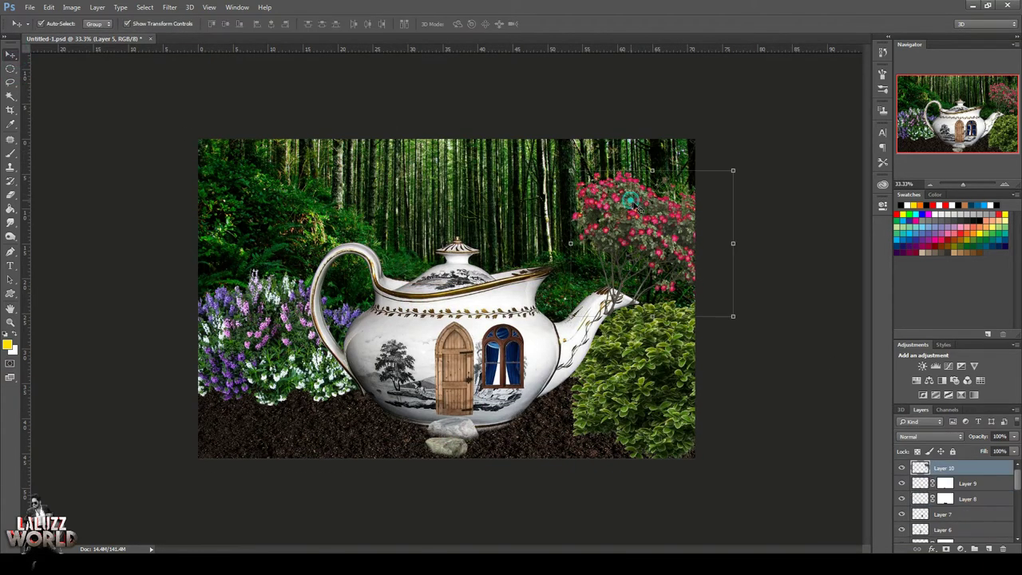
pyautogui.press('d')
pyautogui.click(1004, 184)
pyautogui.click(1004, 184)
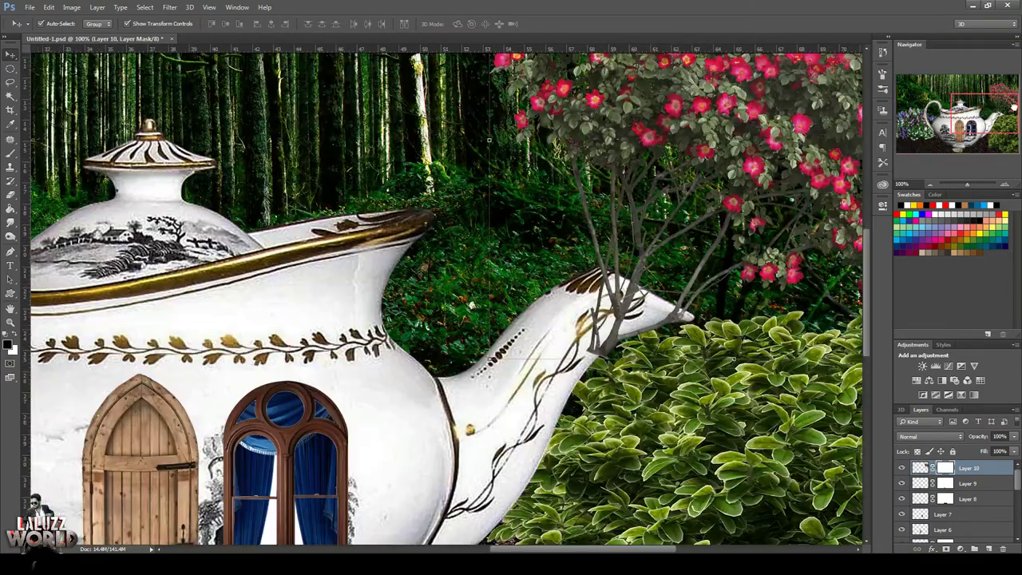
pyautogui.press('b')
pyautogui.click(48, 24)
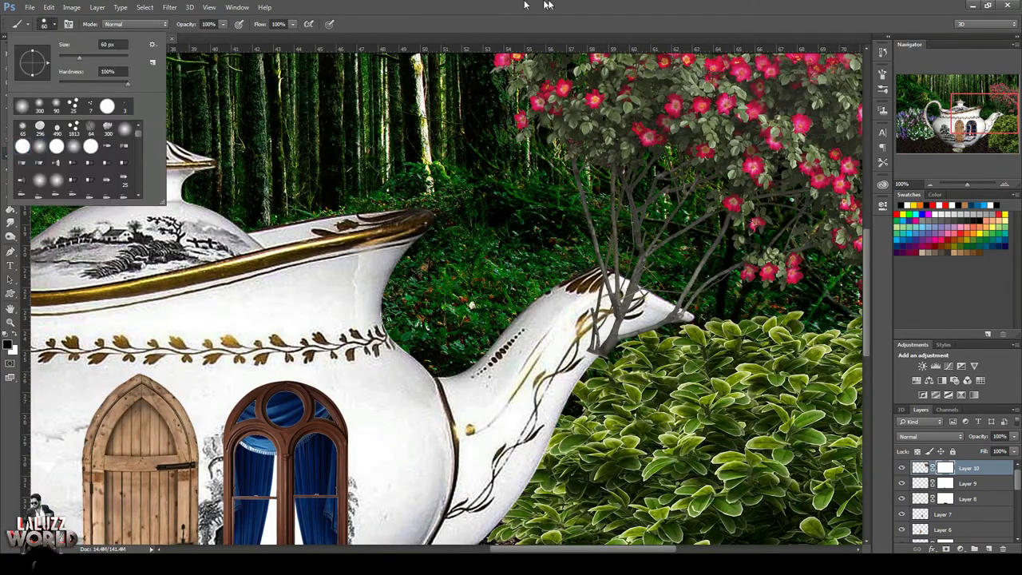
pyautogui.moveTo(591, 319)
pyautogui.mouseDown()
pyautogui.moveTo(600, 349)
pyautogui.moveTo(591, 280)
pyautogui.moveTo(648, 329)
pyautogui.mouseUp()
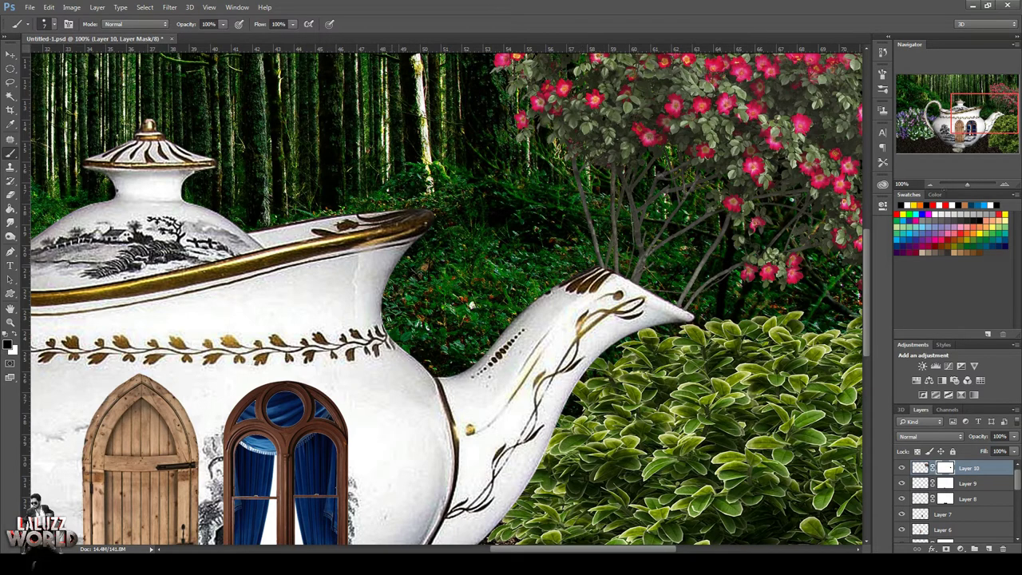
pyautogui.click(923, 184)
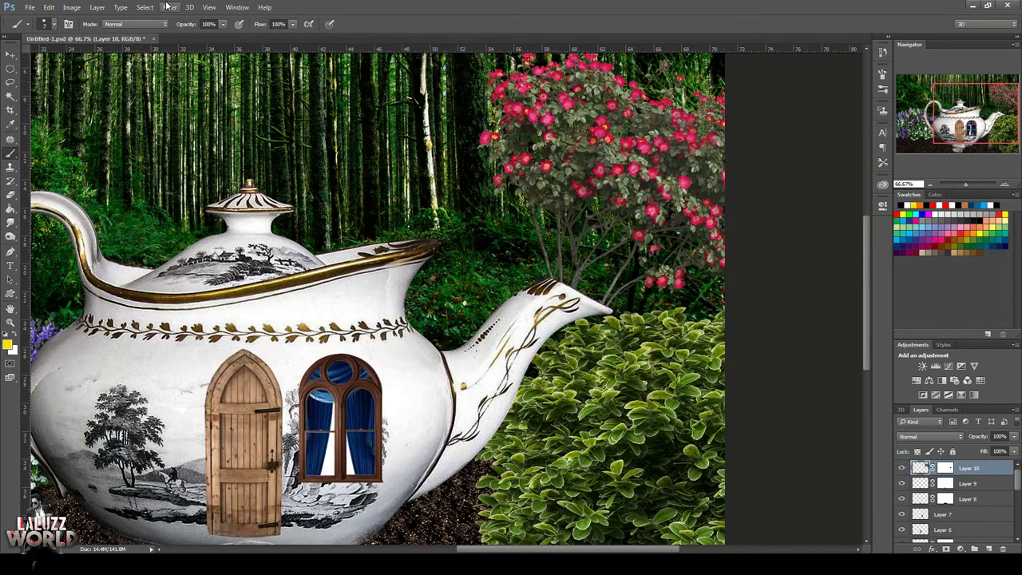
# Apply a Camera Raw Filter to Layer 10 with Exposure -0.05 and Clarity +38
pyautogui.click(169, 7)
pyautogui.click(189, 70)
pyautogui.moveTo(739, 228)
pyautogui.mouseDown()
pyautogui.moveTo(770, 245)
pyautogui.moveTo(739, 230)
pyautogui.mouseUp()
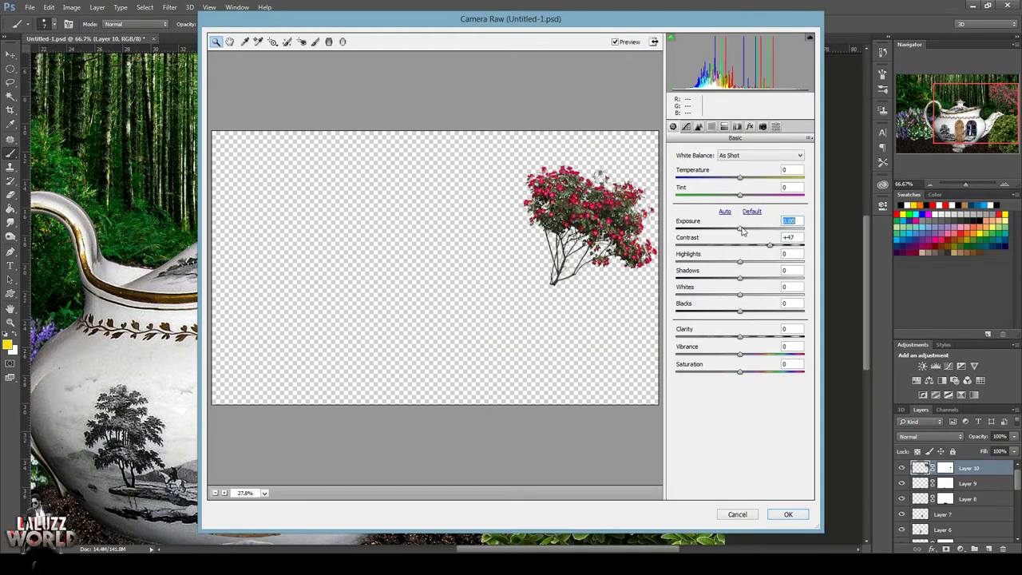
pyautogui.moveTo(740, 336); pyautogui.dragTo(765, 336)
pyautogui.click(785, 514)
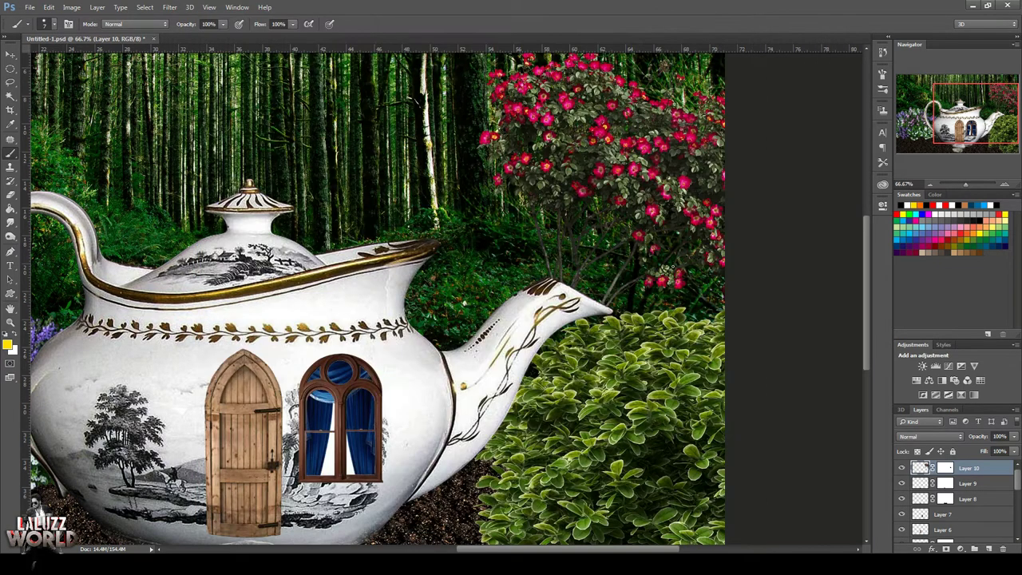
pyautogui.click(10, 53)
pyautogui.click(71, 7)
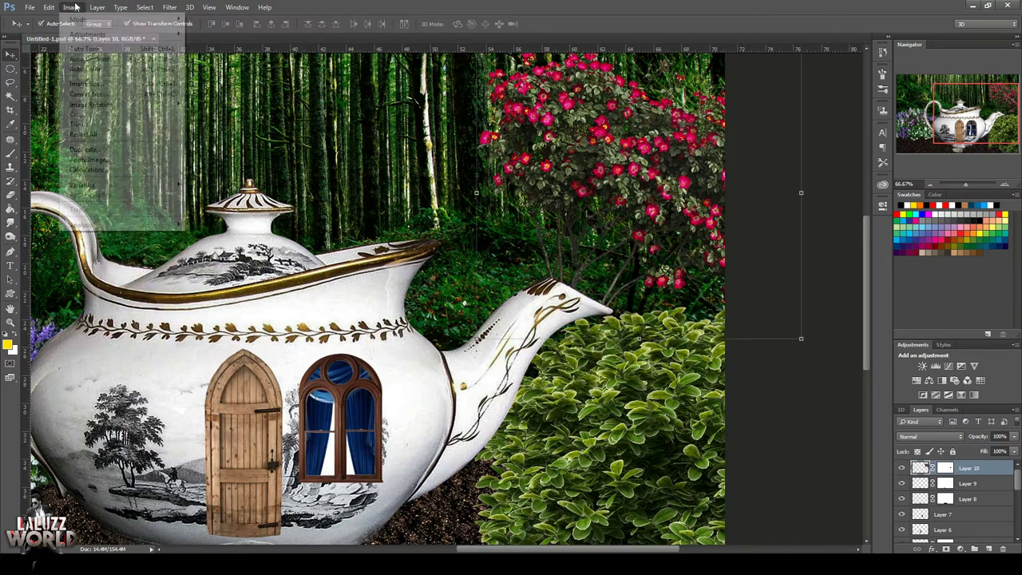
pyautogui.click(924, 217)
pyautogui.doubleClick(929, 183)
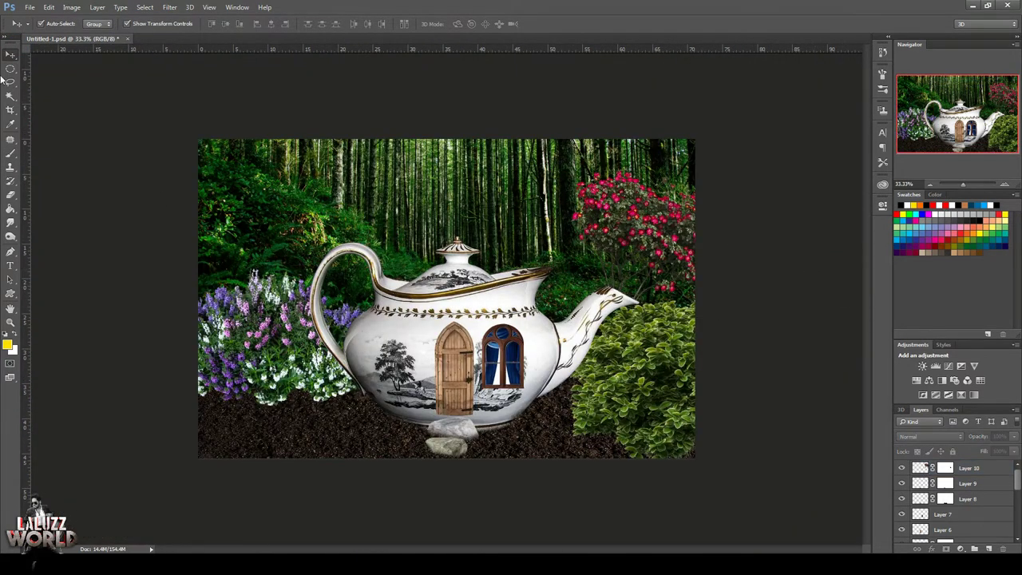
pyautogui.click(10, 153)
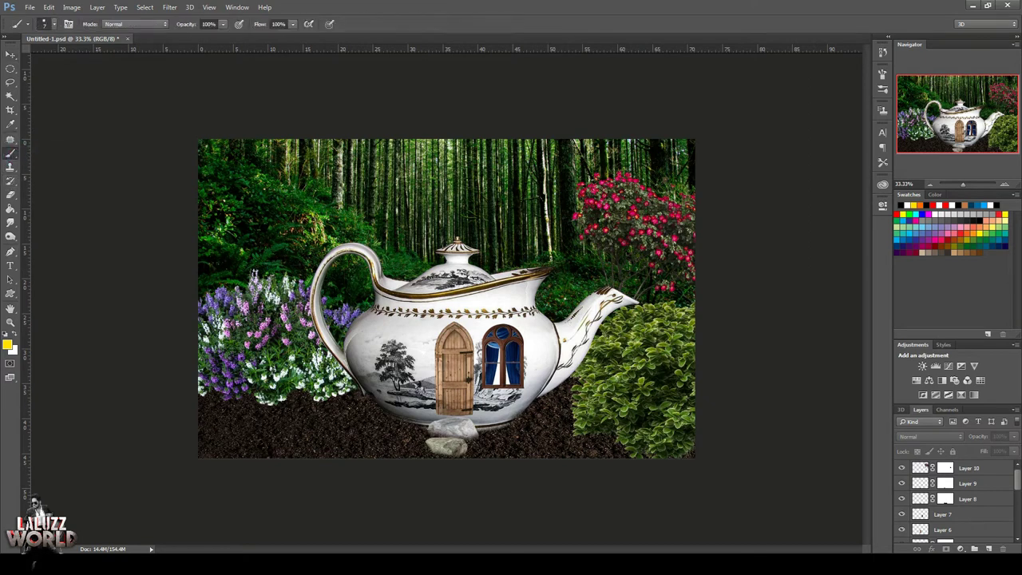
# Append the splatter brush set to the brush presets and choose the 503 px splatter tip
pyautogui.scroll(-3, 958, 495)
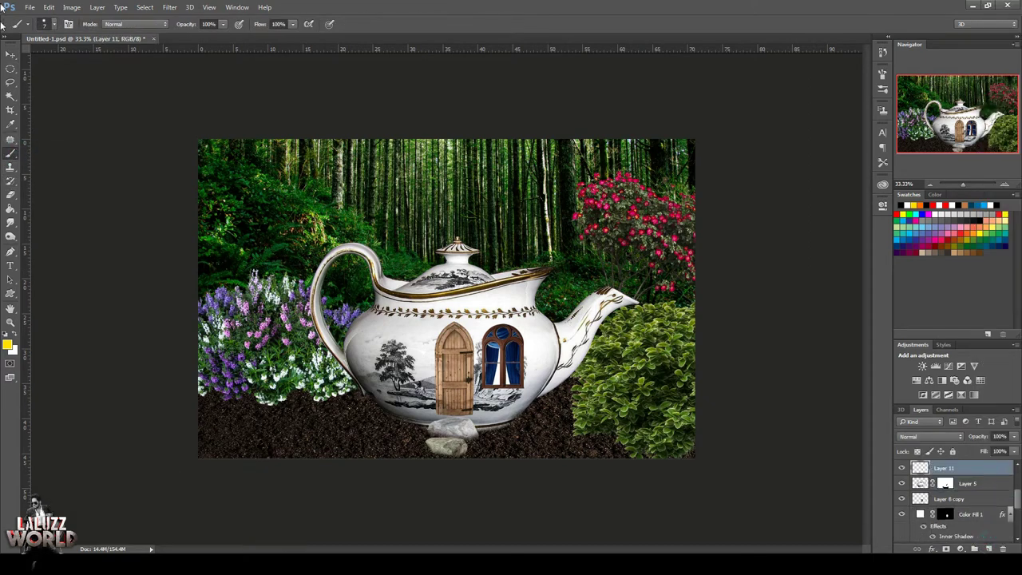
pyautogui.click(54, 24)
pyautogui.click(152, 44)
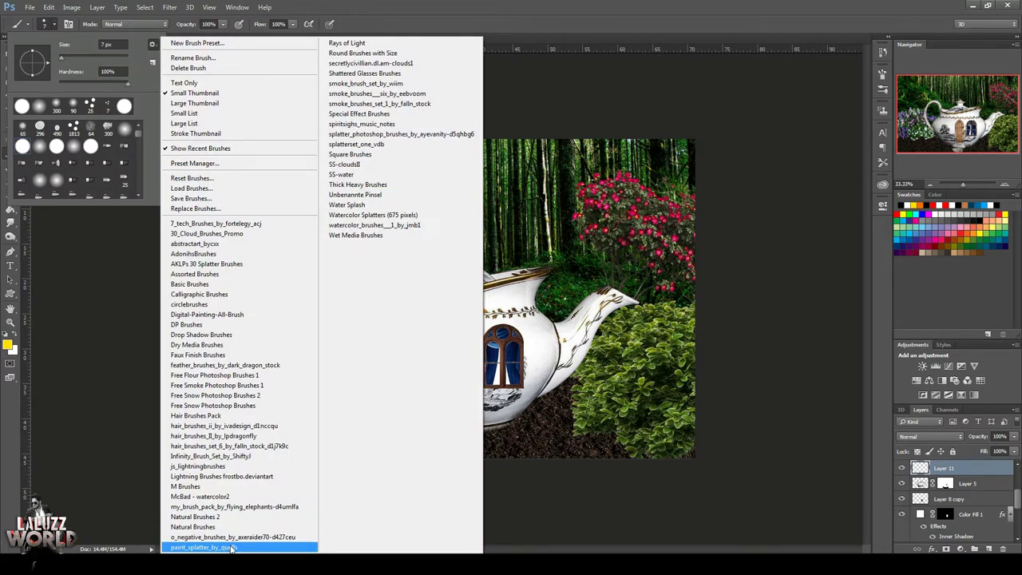
pyautogui.click(379, 134)
pyautogui.click(567, 216)
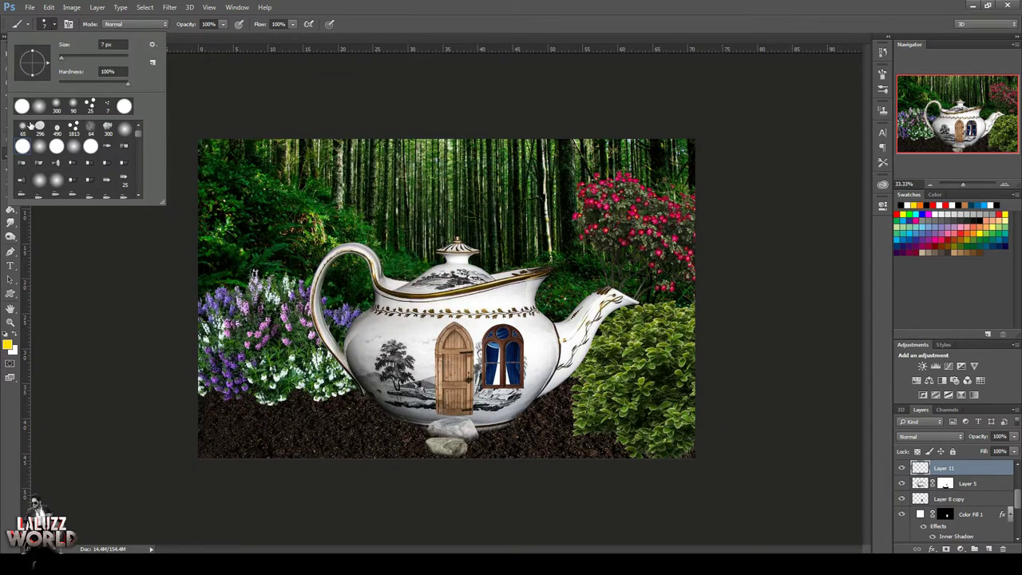
pyautogui.scroll(-3, 136, 159)
pyautogui.scroll(-3, 140, 166)
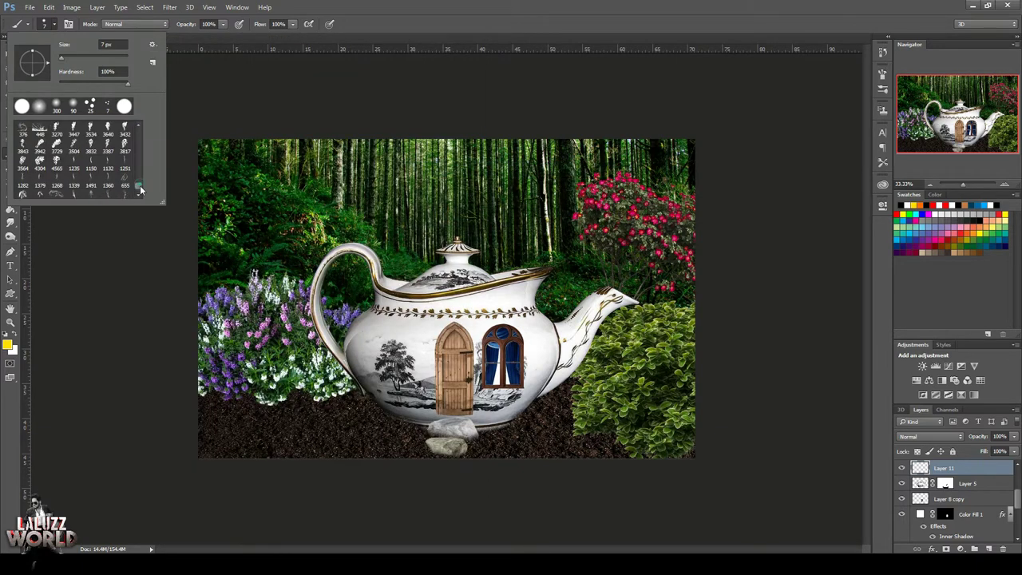
pyautogui.scroll(-3, 141, 191)
pyautogui.click(106, 178)
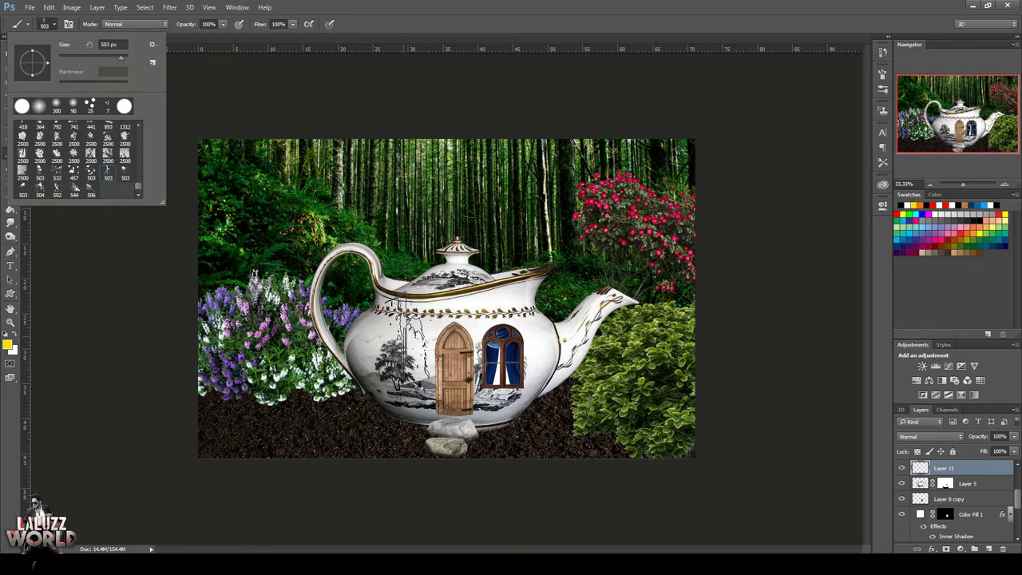
# Pick an orange-brown foreground colour and lower Layer 11's opacity to 65%
pyautogui.click(44, 27)
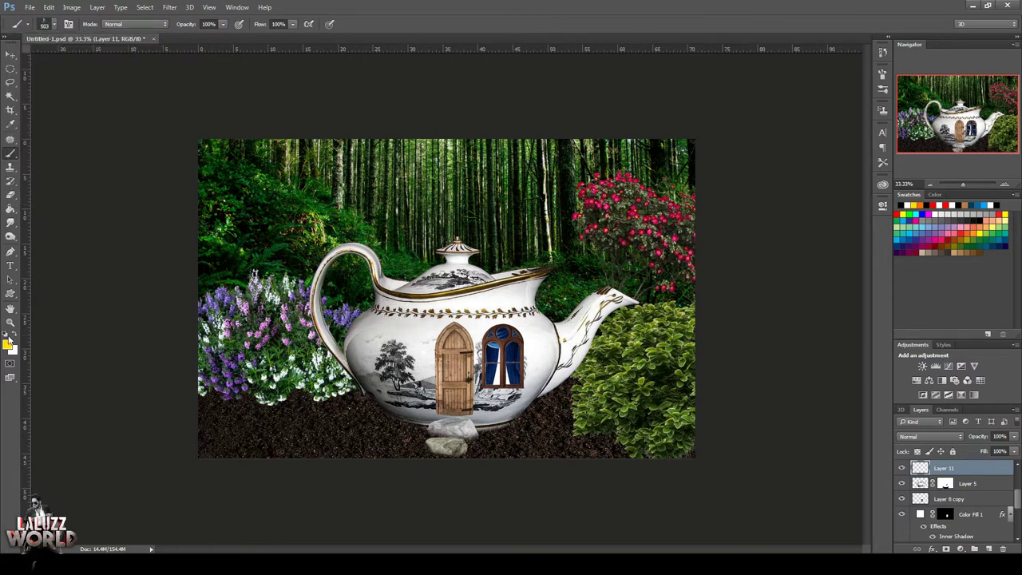
pyautogui.click(7, 345)
pyautogui.moveTo(699, 492); pyautogui.dragTo(699, 488)
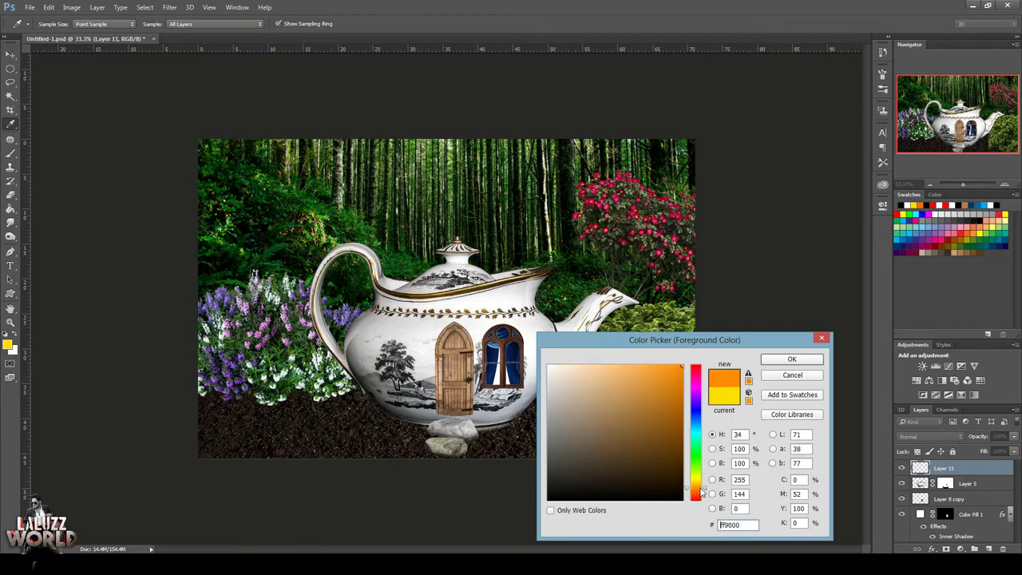
pyautogui.click(791, 359)
pyautogui.moveTo(399, 312); pyautogui.dragTo(403, 336)
pyautogui.hotkey('ctrl', 'z')
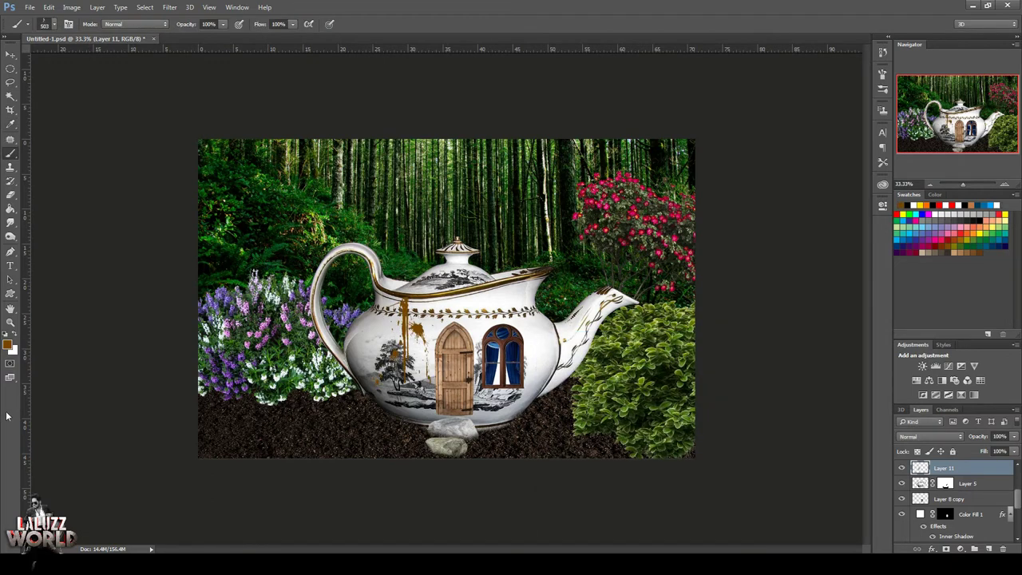
pyautogui.moveTo(1014, 438); pyautogui.dragTo(996, 452)
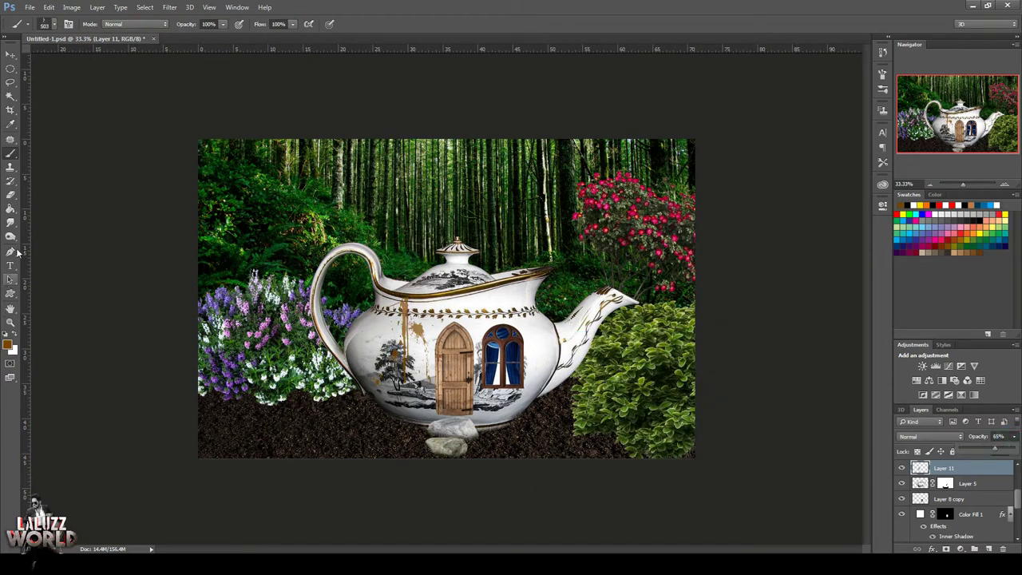
# Clip Layer 11 to the teapot, paint brown stains on rim and spout with a 544 px splatter brush, and save
pyautogui.click(46, 24)
pyautogui.click(74, 190)
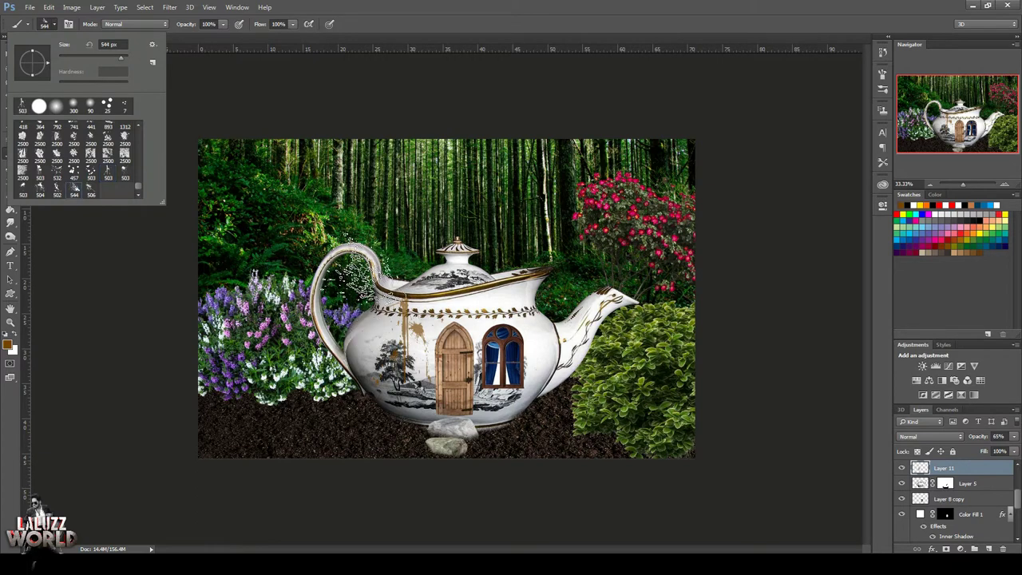
pyautogui.rightClick(978, 469)
pyautogui.click(865, 264)
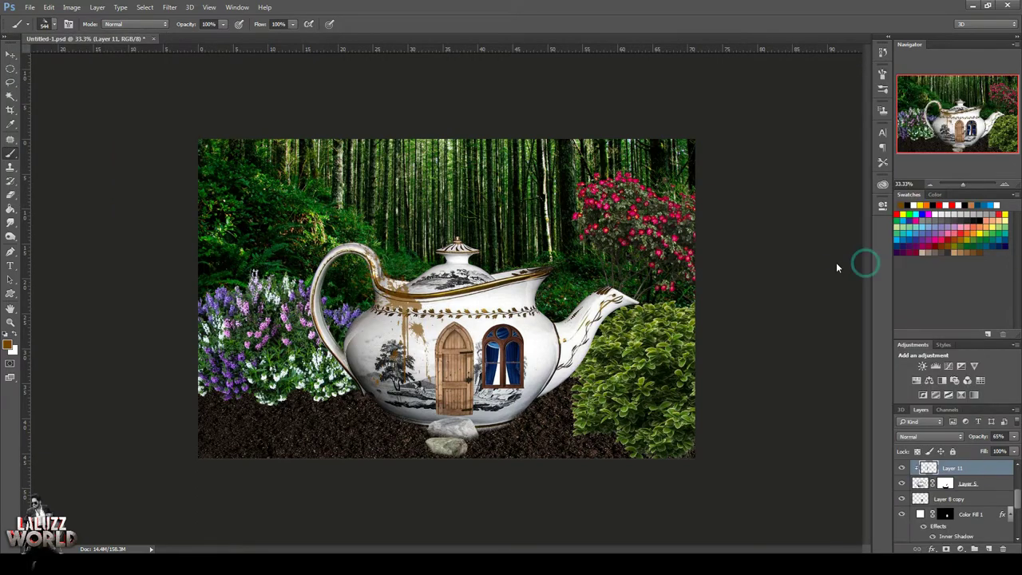
pyautogui.moveTo(527, 259); pyautogui.dragTo(615, 320)
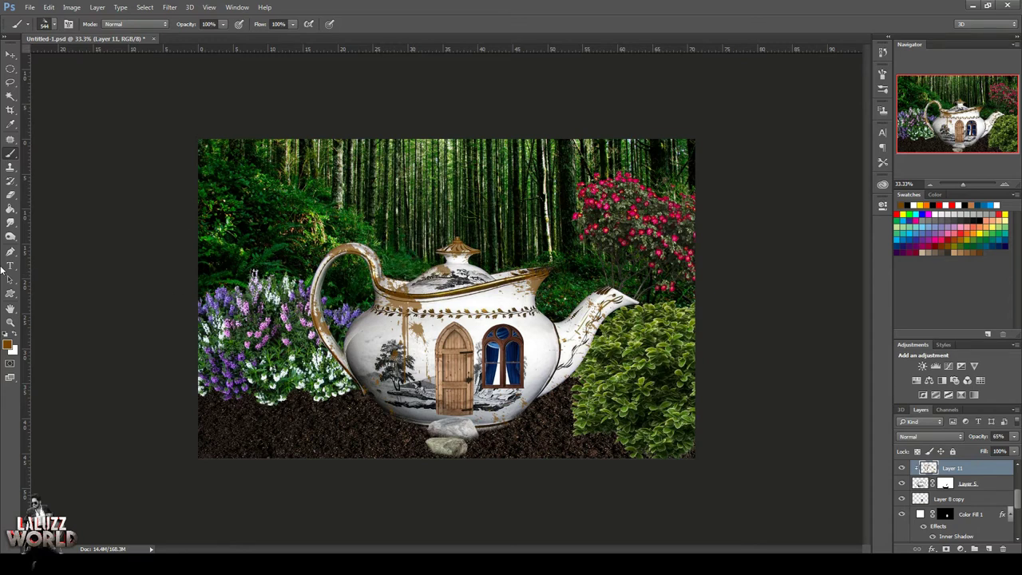
pyautogui.click(879, 77)
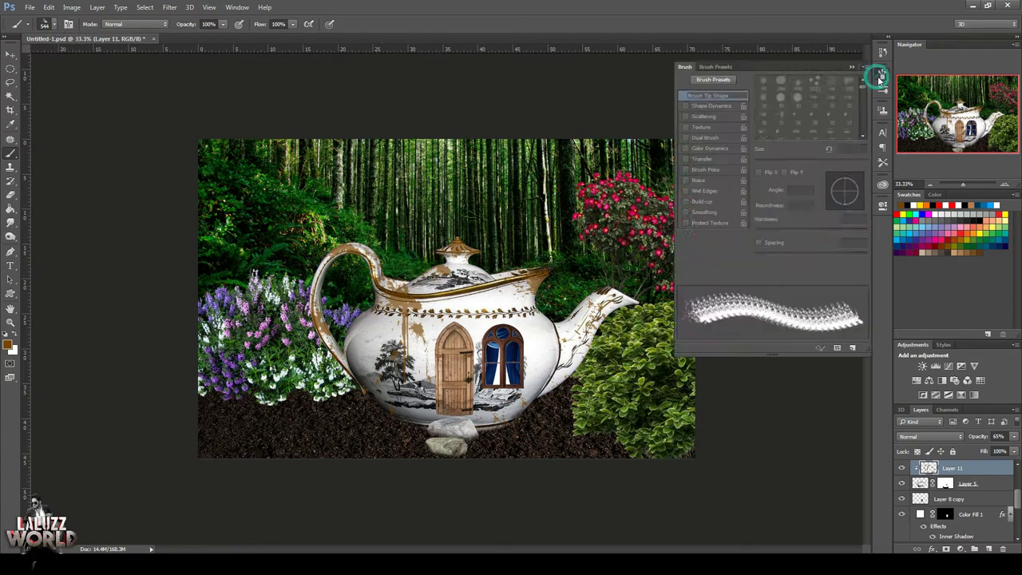
pyautogui.click(844, 120)
pyautogui.click(881, 78)
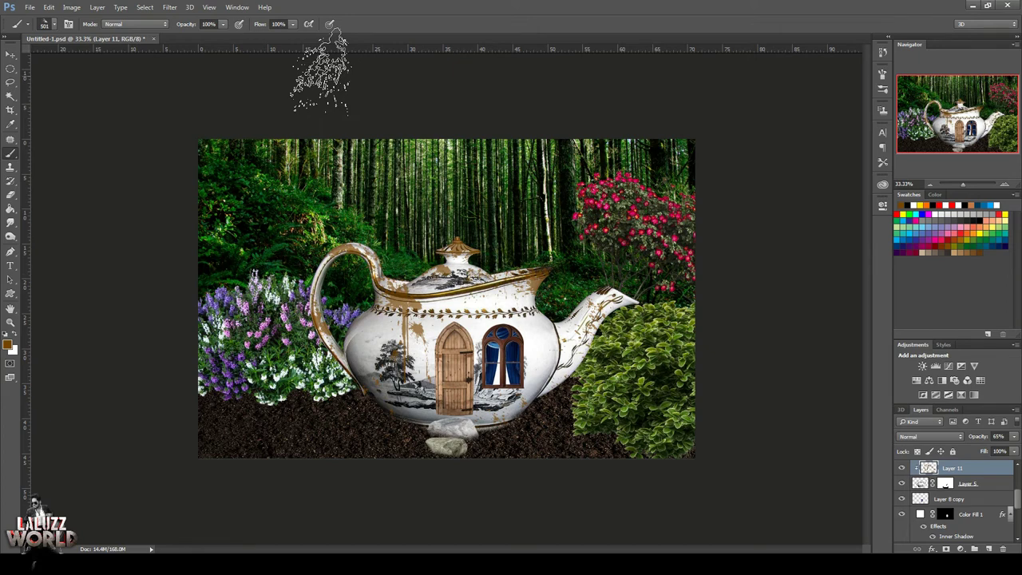
pyautogui.hotkey('ctrl', 's')
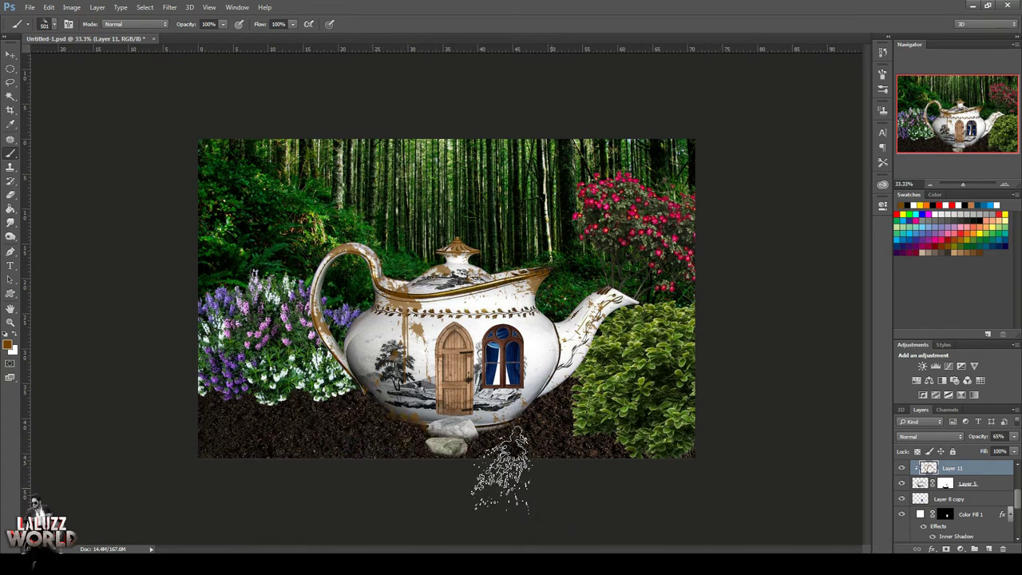
# Set Layer 11's blend mode to Darker Color after trying Color and Hard Light
pyautogui.click(950, 436)
pyautogui.click(946, 430)
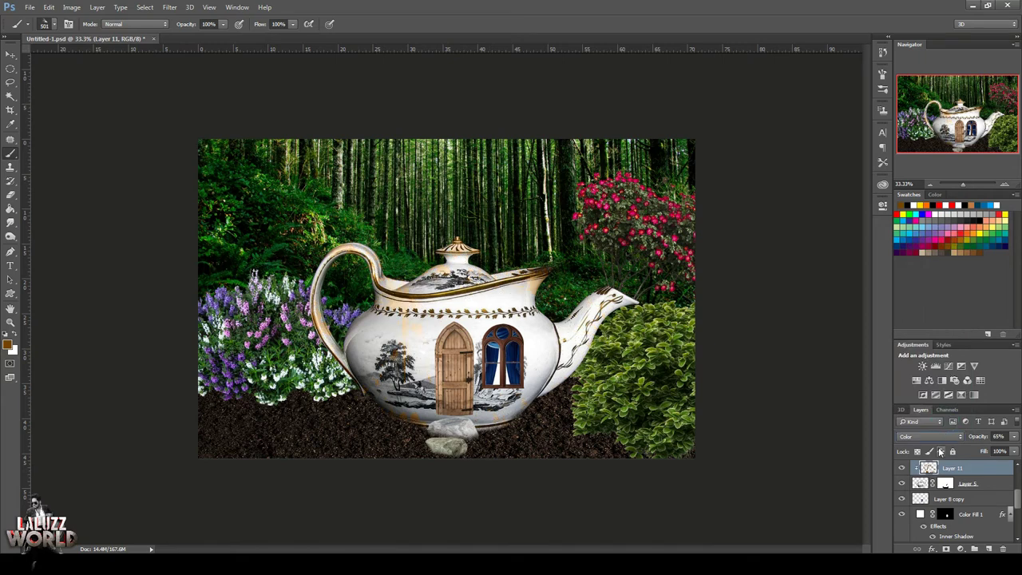
pyautogui.click(934, 437)
pyautogui.click(909, 338)
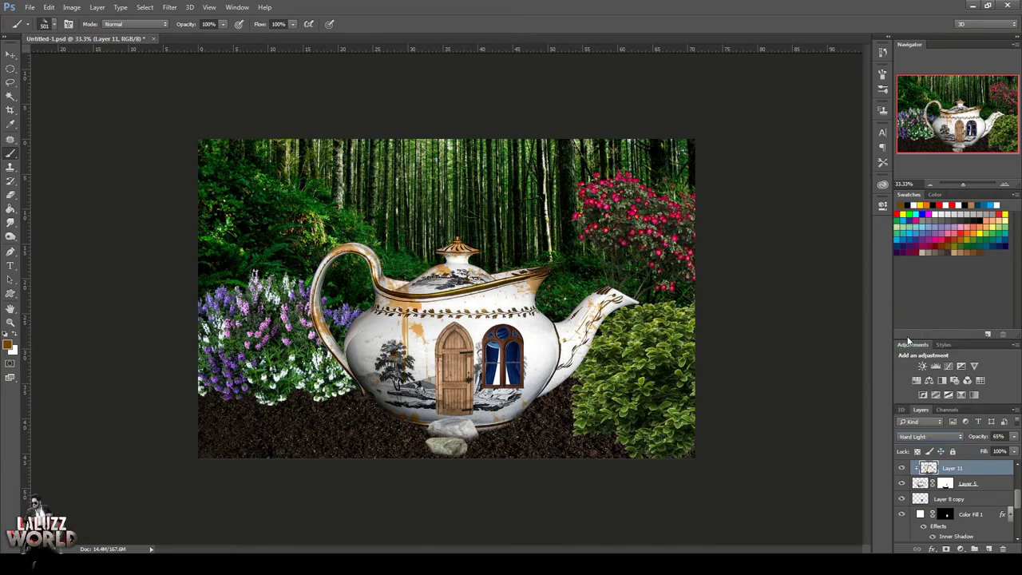
pyautogui.click(930, 436)
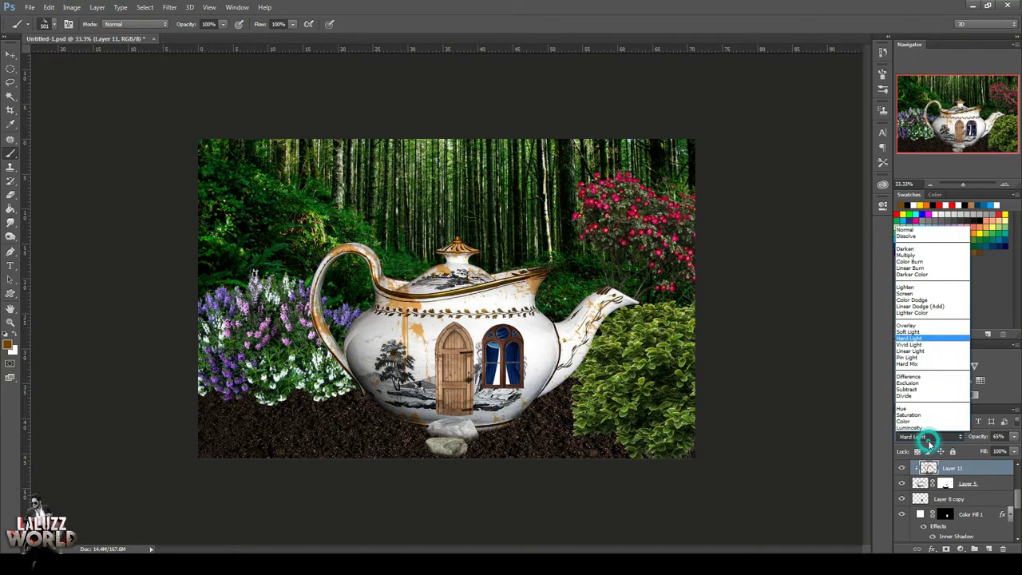
pyautogui.click(919, 279)
pyautogui.click(11, 53)
pyautogui.click(775, 238)
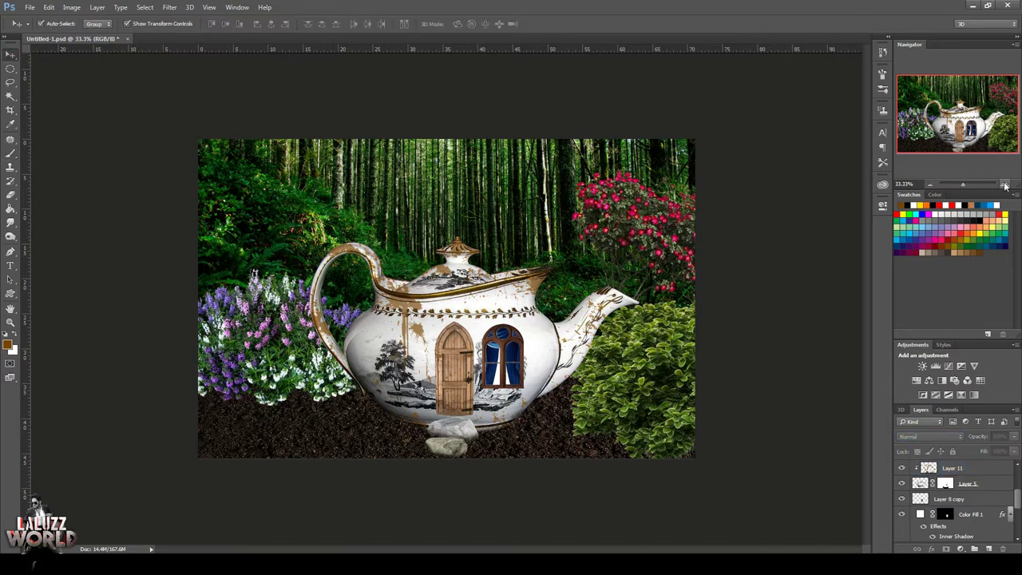
pyautogui.click(1004, 186)
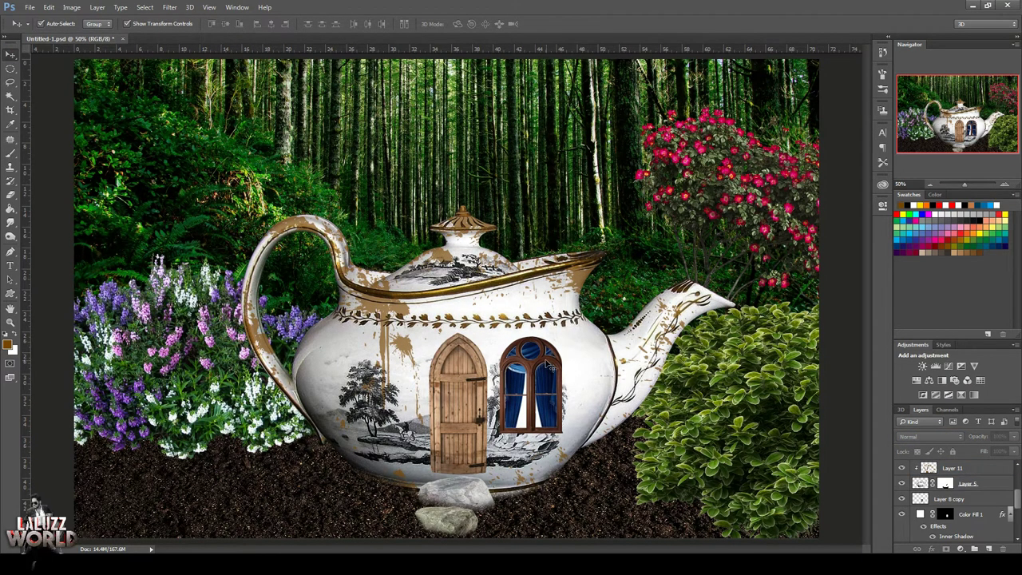
pyautogui.click(545, 364)
# Give Layer 7's arched window a black Stroke effect positioned Outside
pyautogui.click(930, 549)
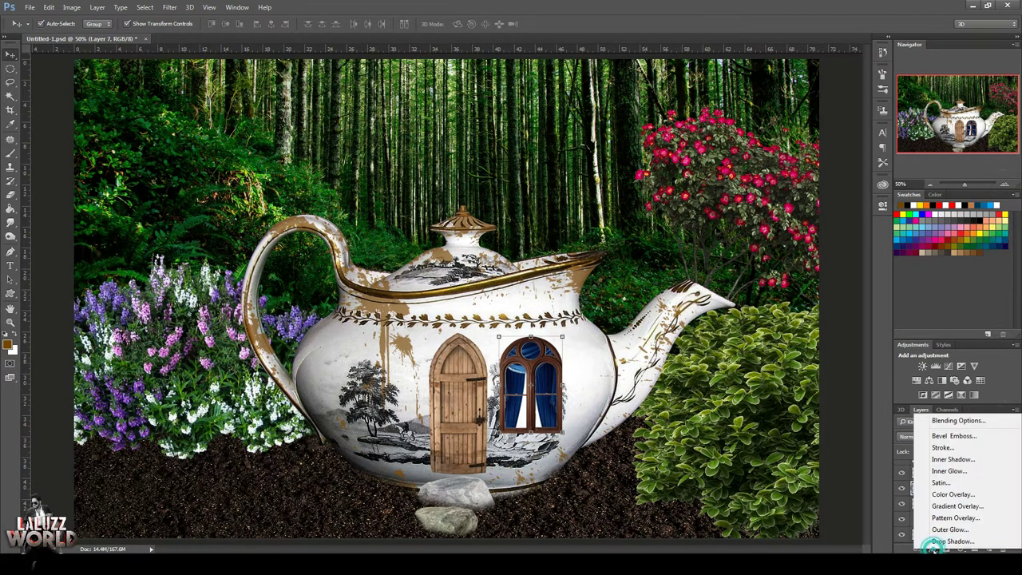
pyautogui.click(942, 448)
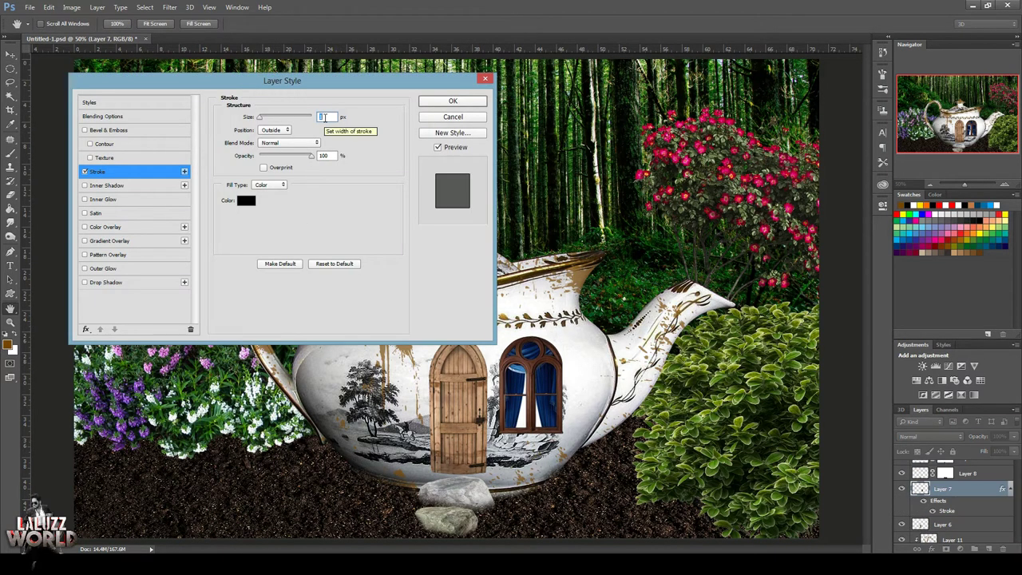
pyautogui.click(451, 102)
pyautogui.click(930, 184)
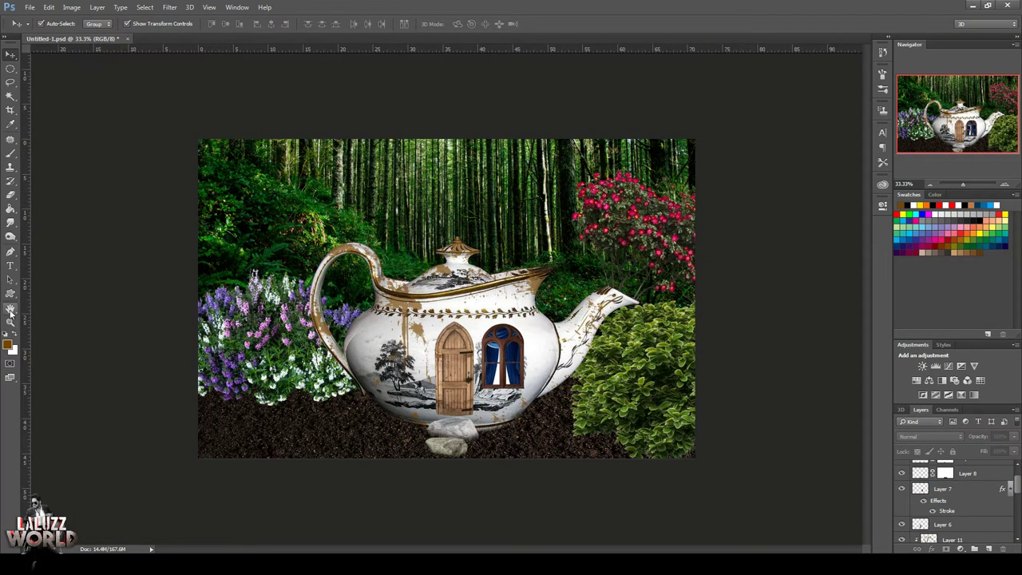
pyautogui.click(10, 151)
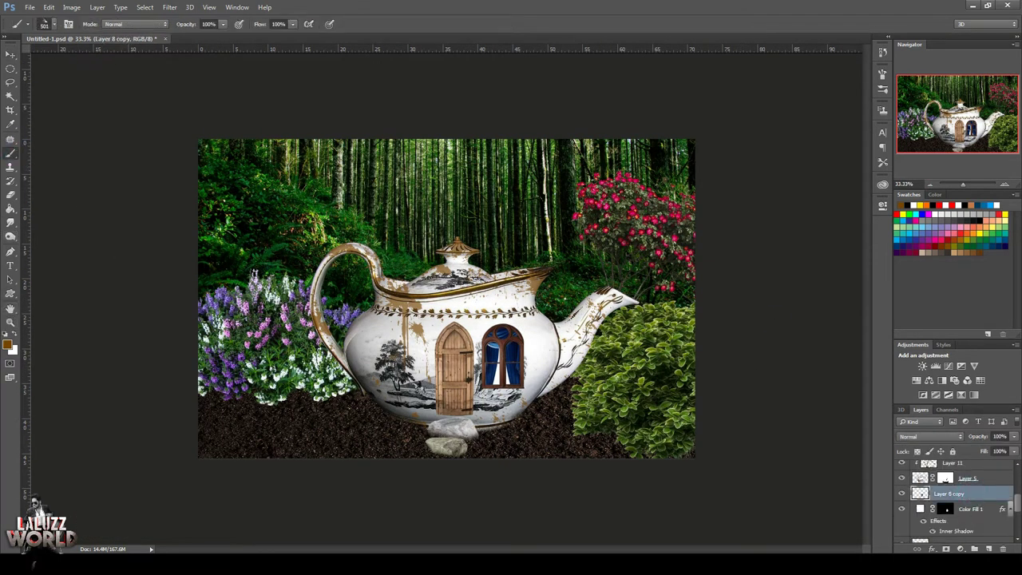
pyautogui.scroll(-2, 974, 511)
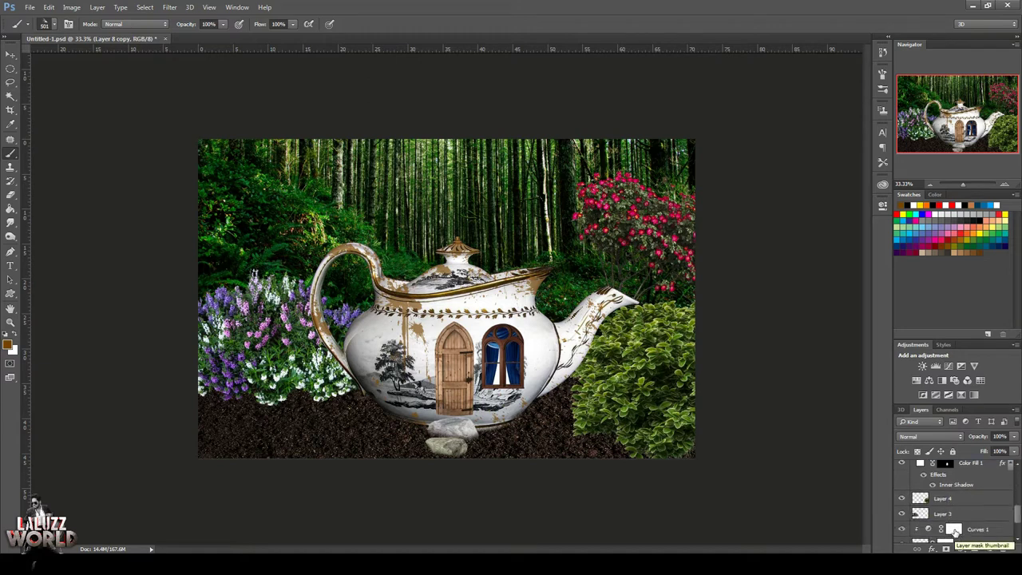
pyautogui.scroll(2, 980, 527)
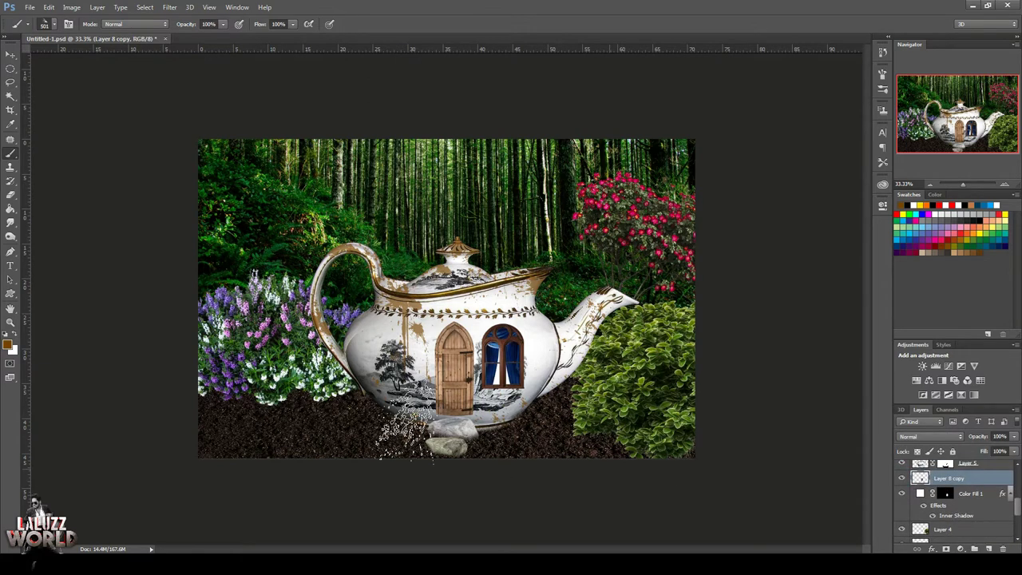
# Create Layer 12 above Layer 8 copy and set the foreground colour to black
pyautogui.press('v')
pyautogui.click(452, 438)
pyautogui.scroll(-2, 958, 499)
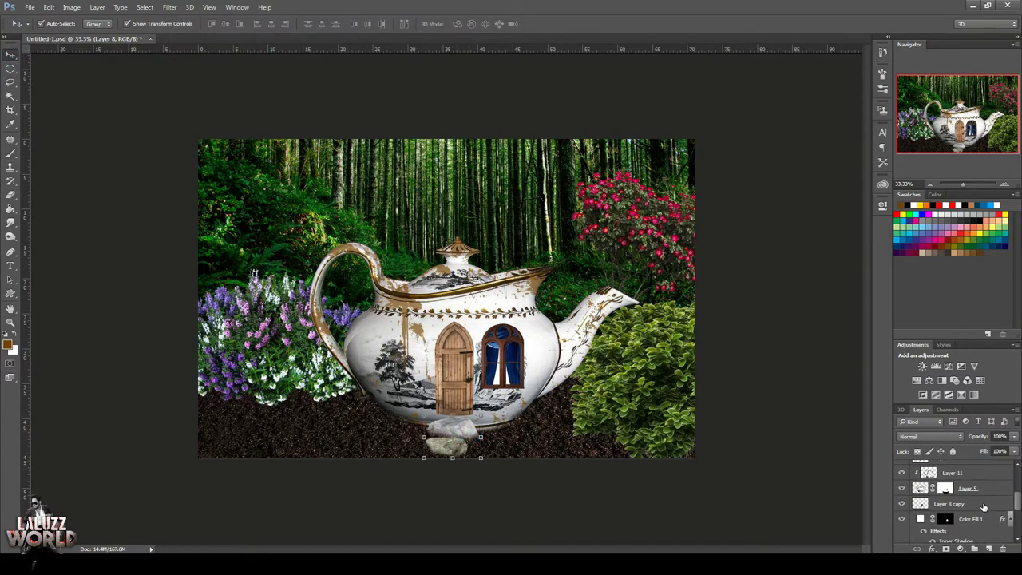
pyautogui.click(989, 506)
pyautogui.click(988, 549)
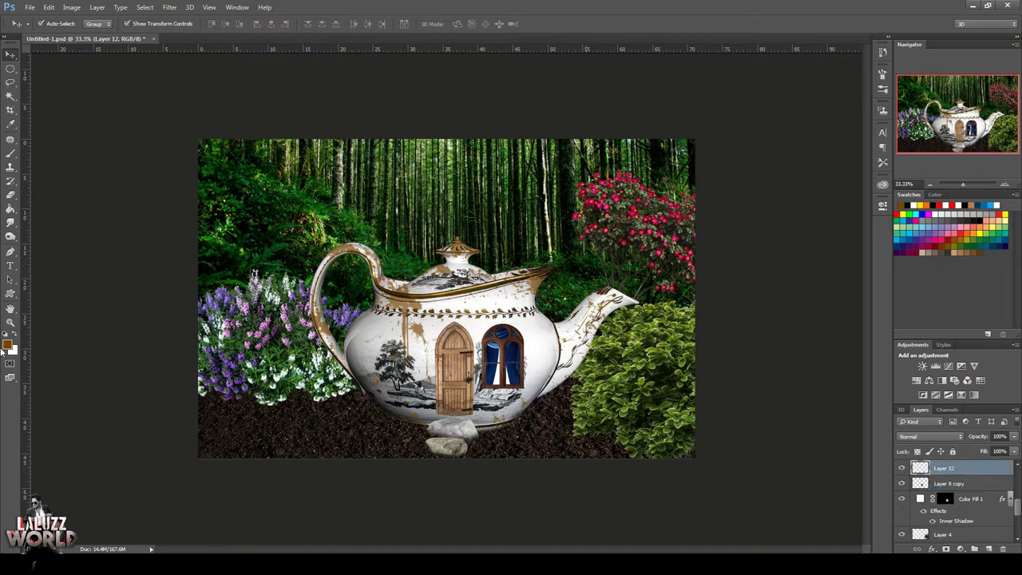
pyautogui.click(14, 154)
pyautogui.click(53, 25)
pyautogui.click(54, 24)
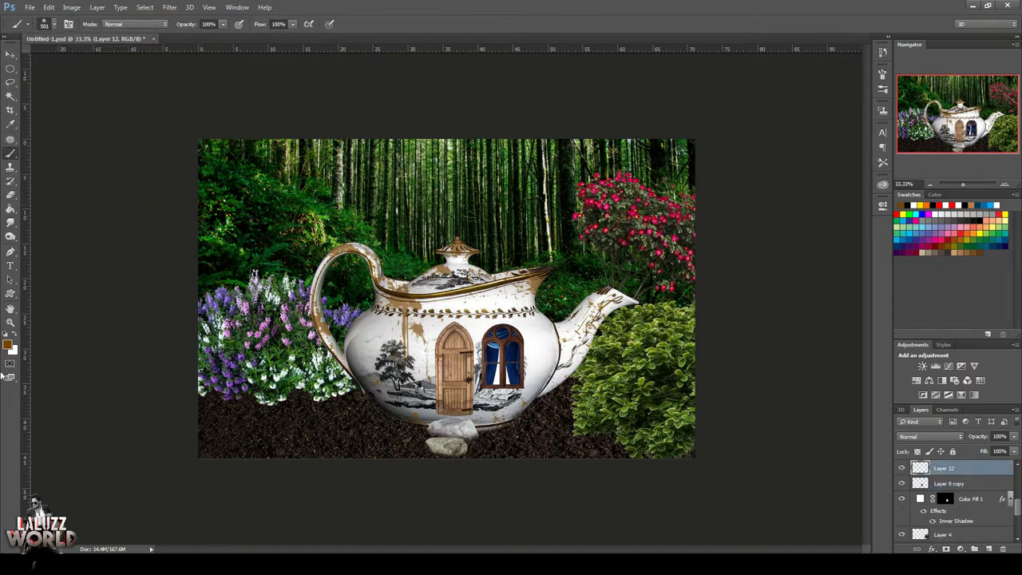
pyautogui.click(8, 344)
pyautogui.click(571, 479)
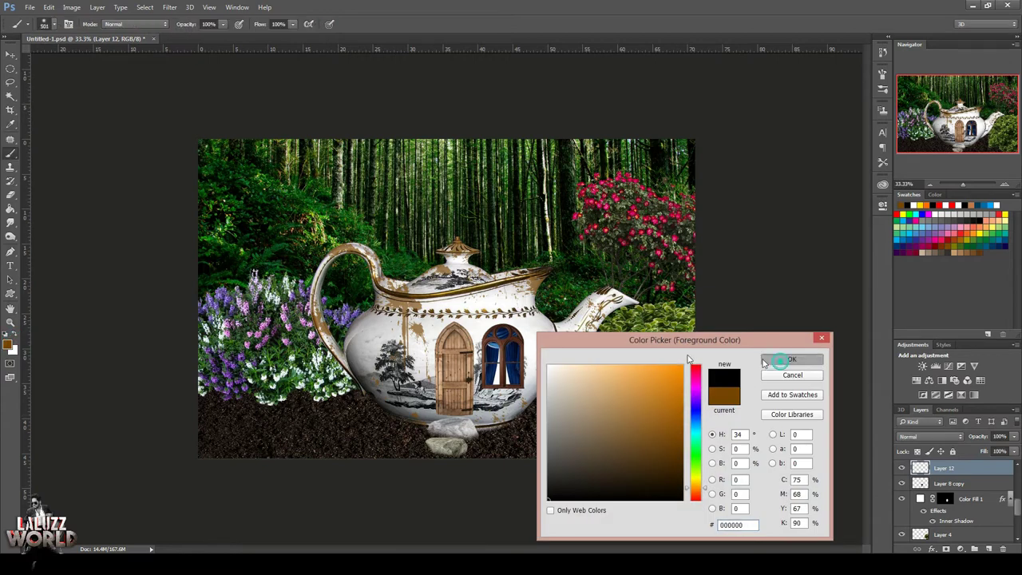
pyautogui.click(789, 358)
pyautogui.click(10, 54)
# Stretch Layer 12 wide and flat across the ground, set its opacity to 71%, and save
pyautogui.moveTo(526, 265); pyautogui.dragTo(661, 213)
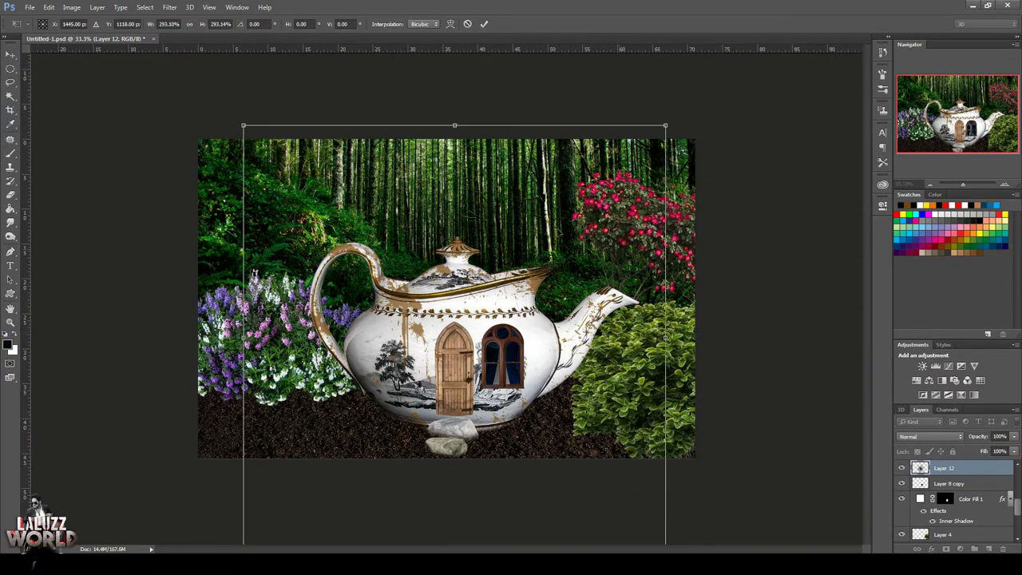
pyautogui.moveTo(449, 213); pyautogui.dragTo(449, 345)
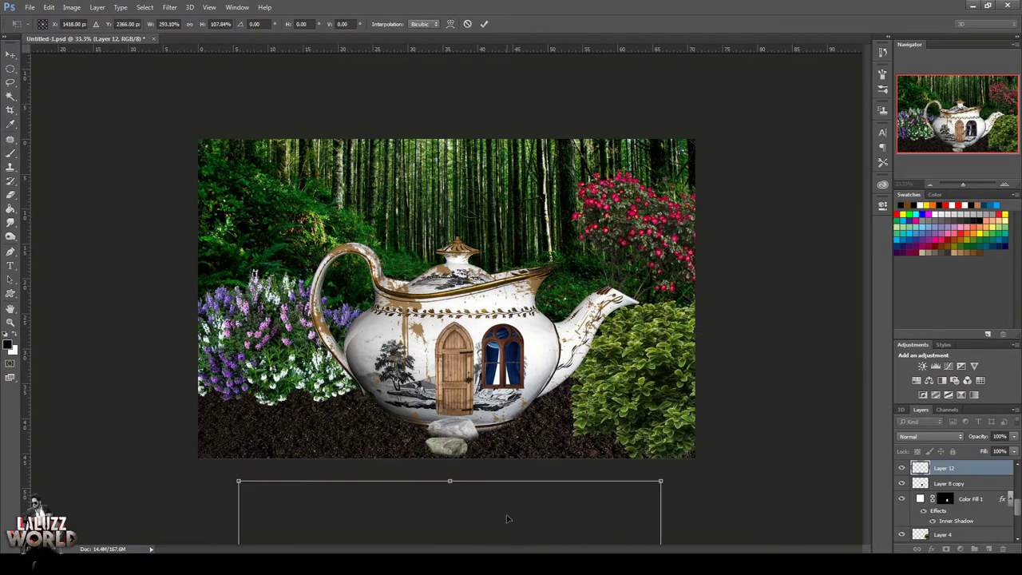
pyautogui.moveTo(661, 423); pyautogui.dragTo(727, 423)
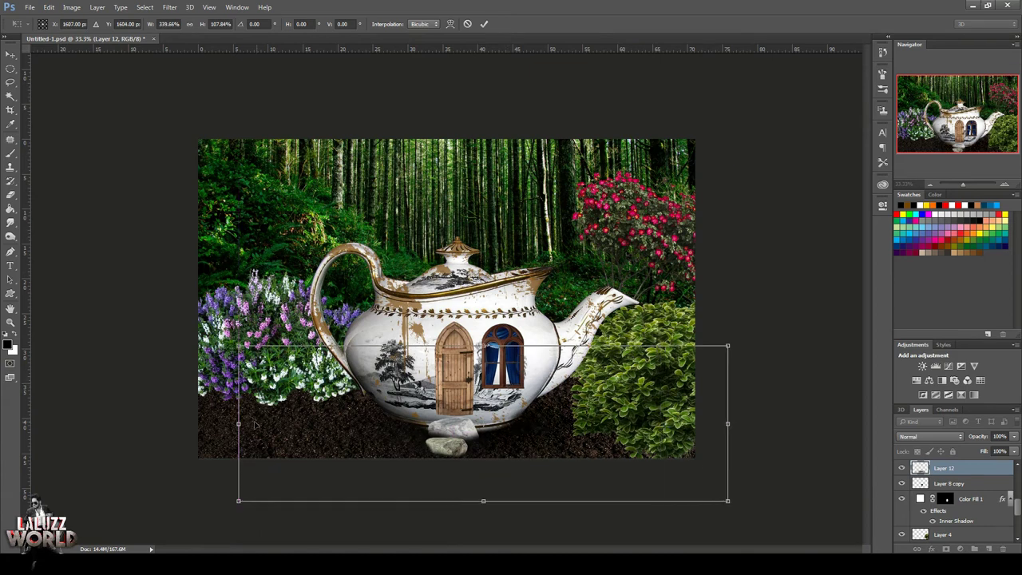
pyautogui.moveTo(238, 423); pyautogui.dragTo(127, 412)
pyautogui.press('Return')
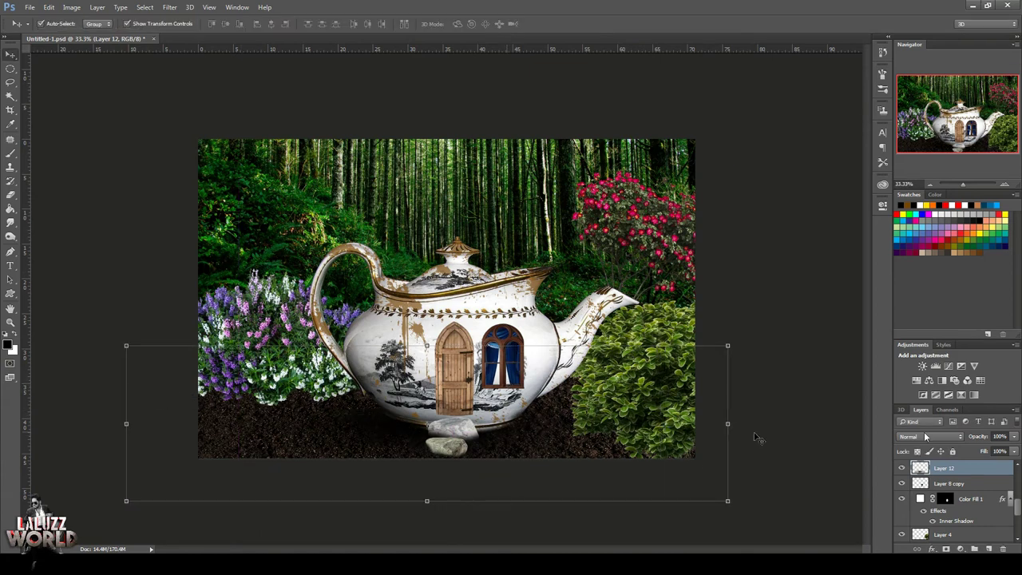
pyautogui.moveTo(1014, 437); pyautogui.dragTo(999, 451)
pyautogui.click(798, 299)
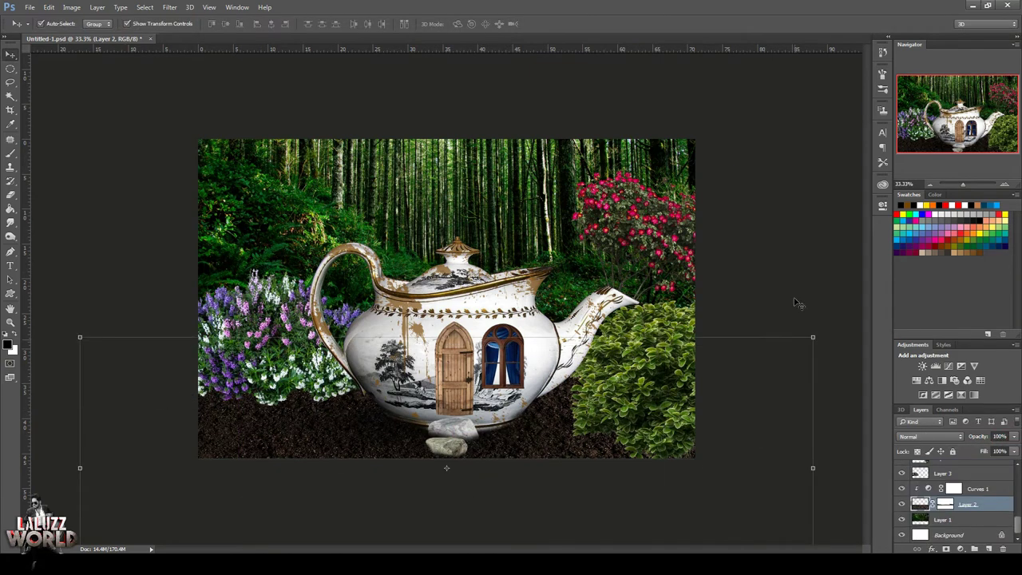
pyautogui.click(505, 178)
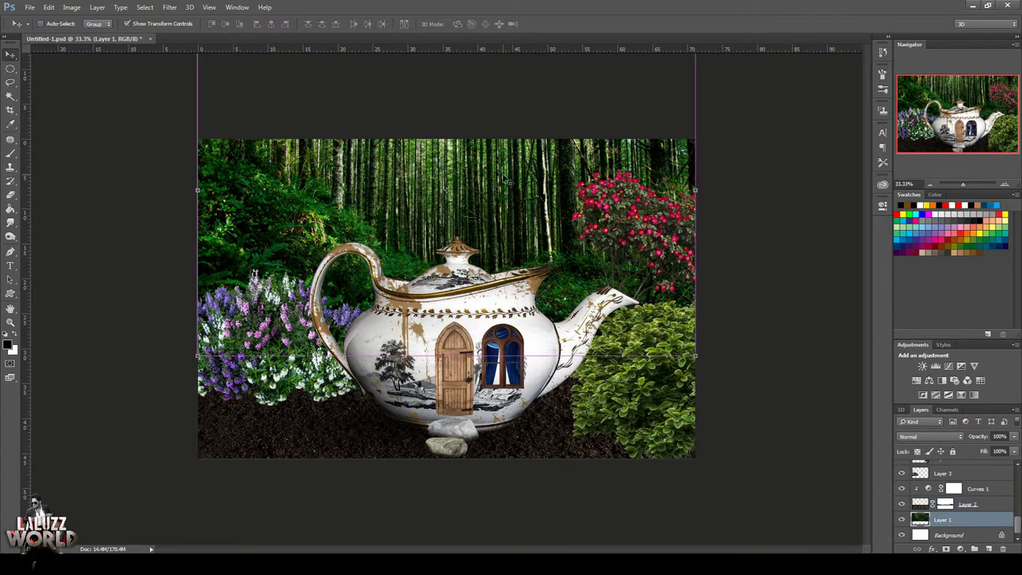
pyautogui.hotkey('ctrl', 's')
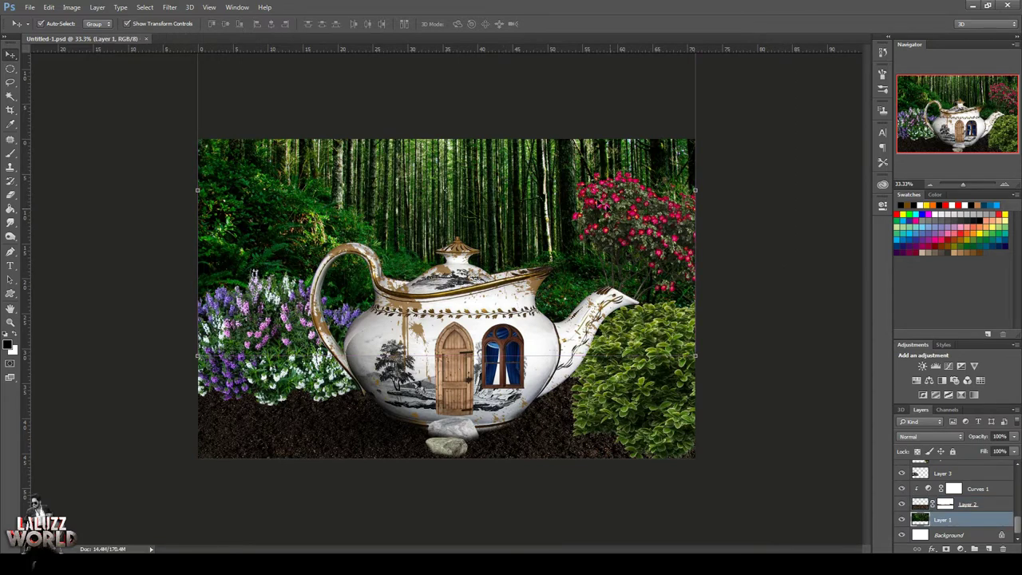
# Field-blur forest Layer 1 at 15 px, with a 0 px pin keeping the spout area sharp
pyautogui.click(169, 7)
pyautogui.moveTo(185, 135)
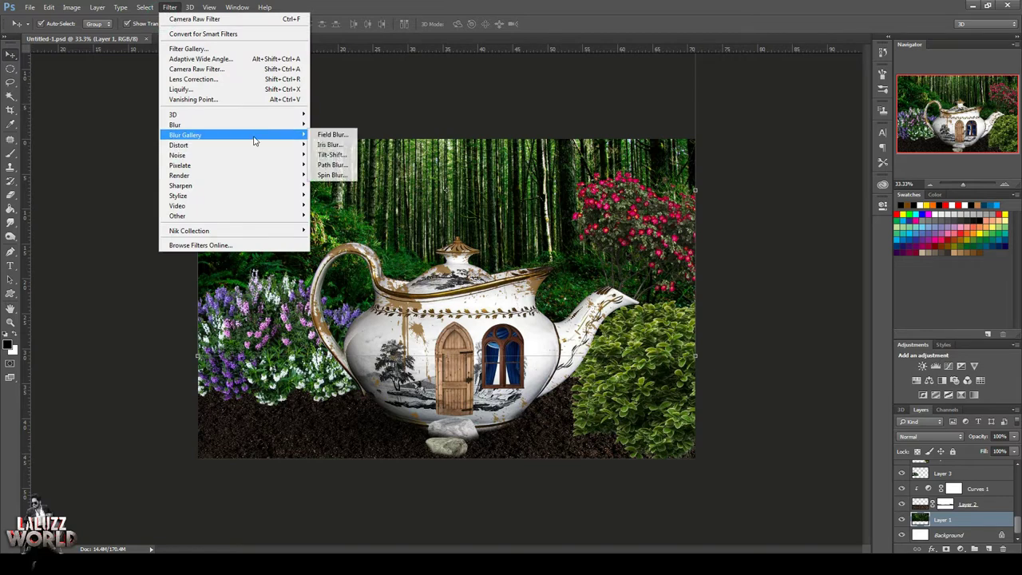
pyautogui.click(332, 134)
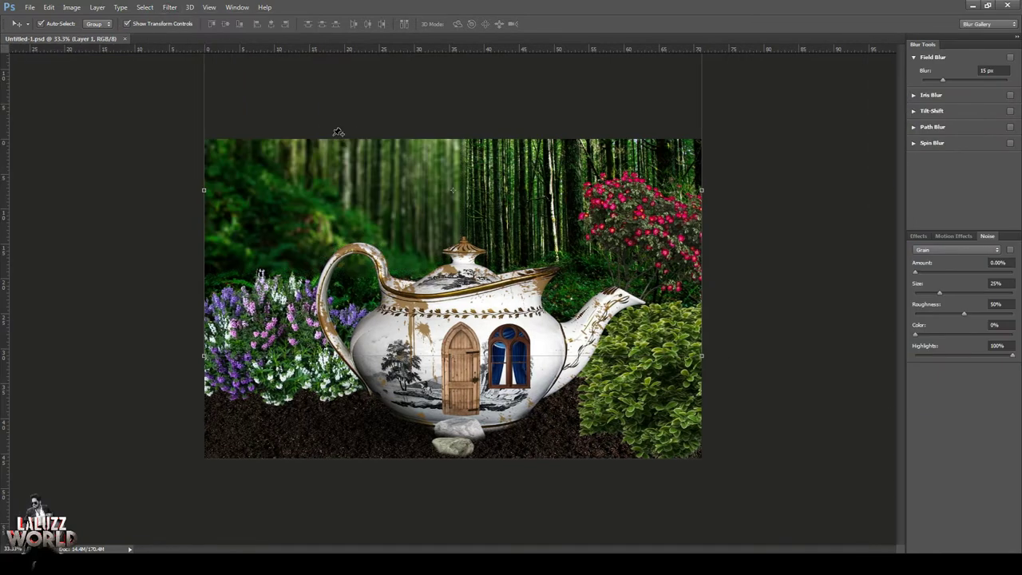
pyautogui.click(273, 222)
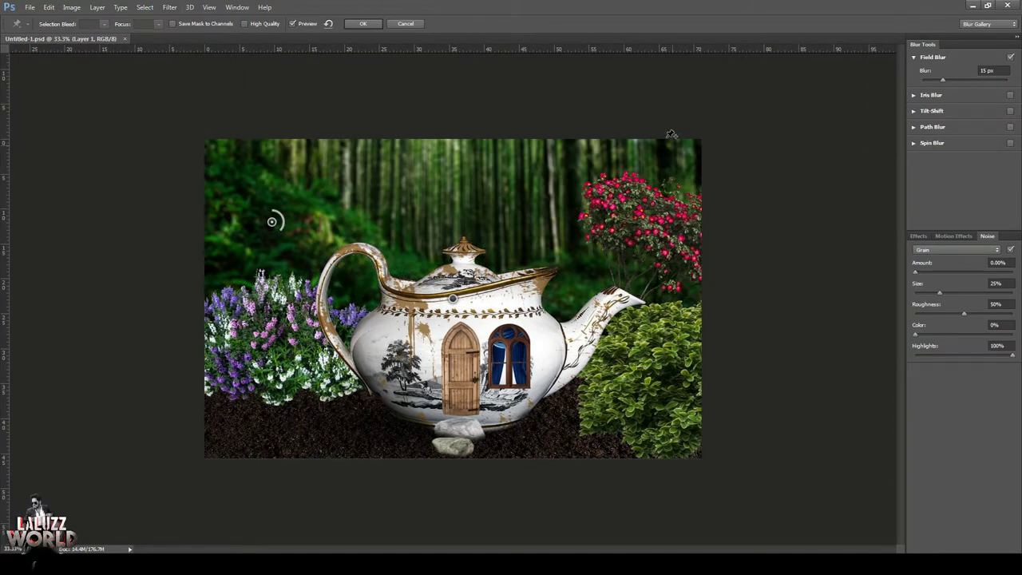
pyautogui.click(678, 300)
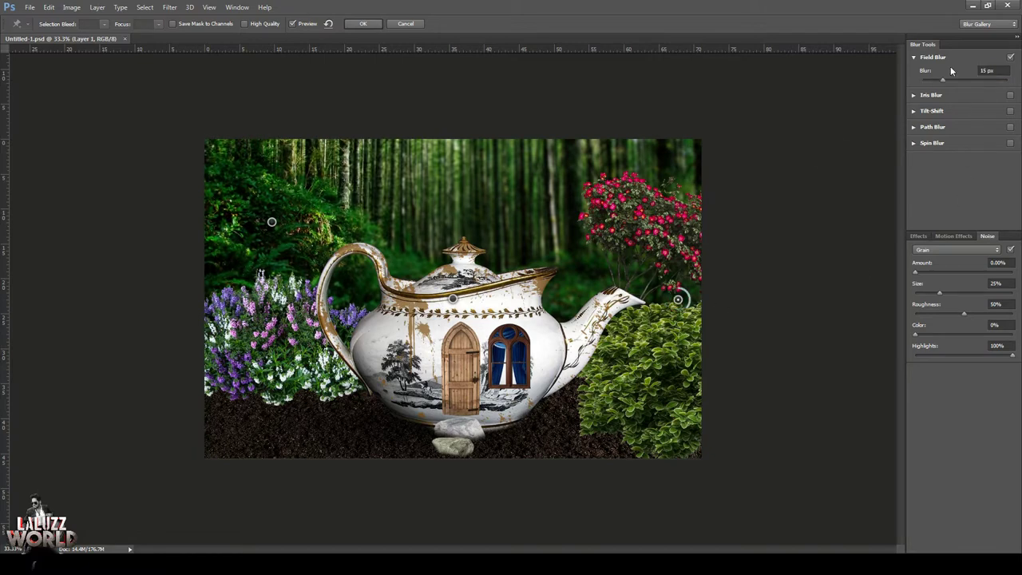
pyautogui.moveTo(943, 81); pyautogui.dragTo(923, 80)
pyautogui.click(323, 144)
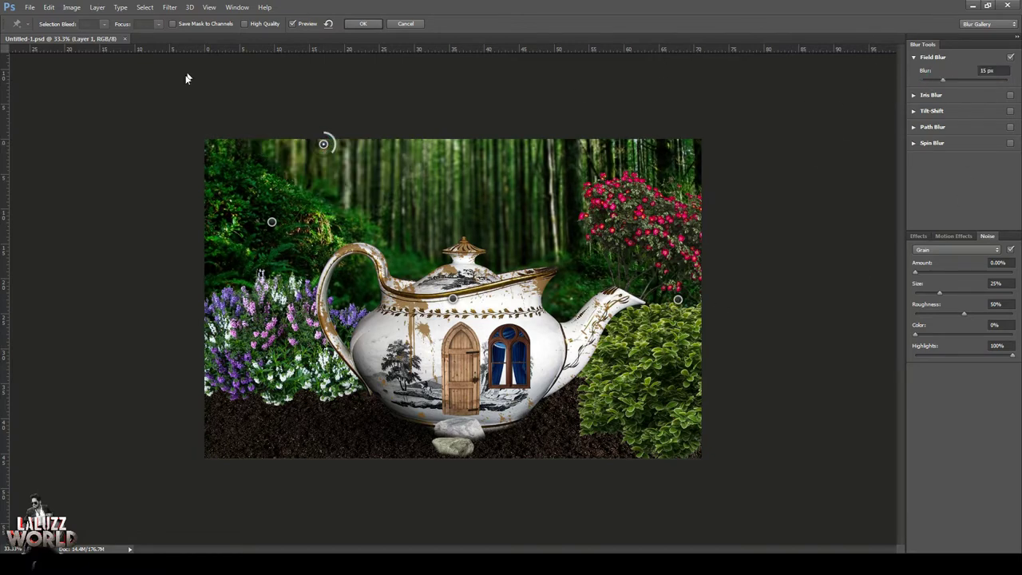
pyautogui.click(559, 300)
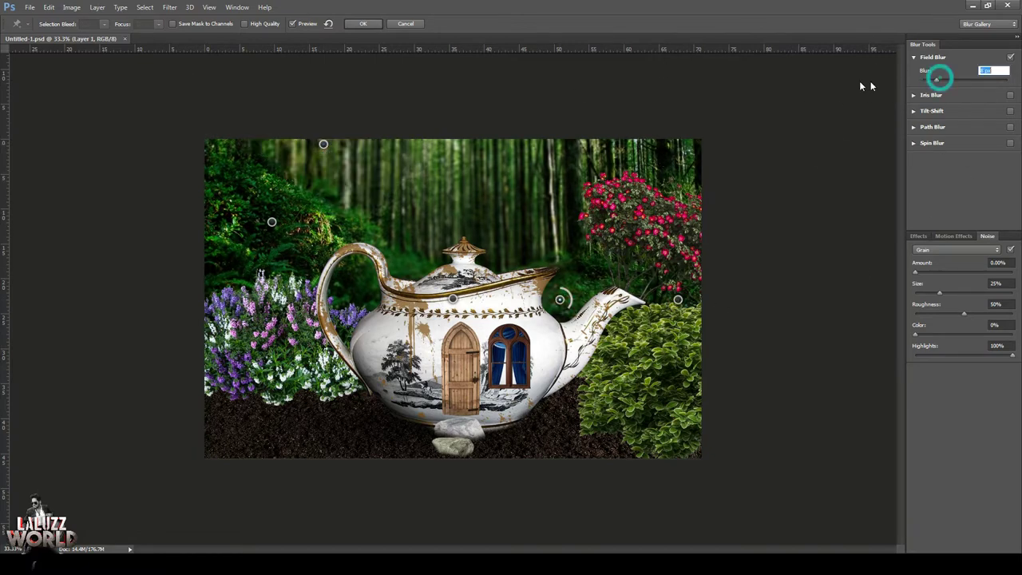
pyautogui.click(597, 142)
pyautogui.click(540, 221)
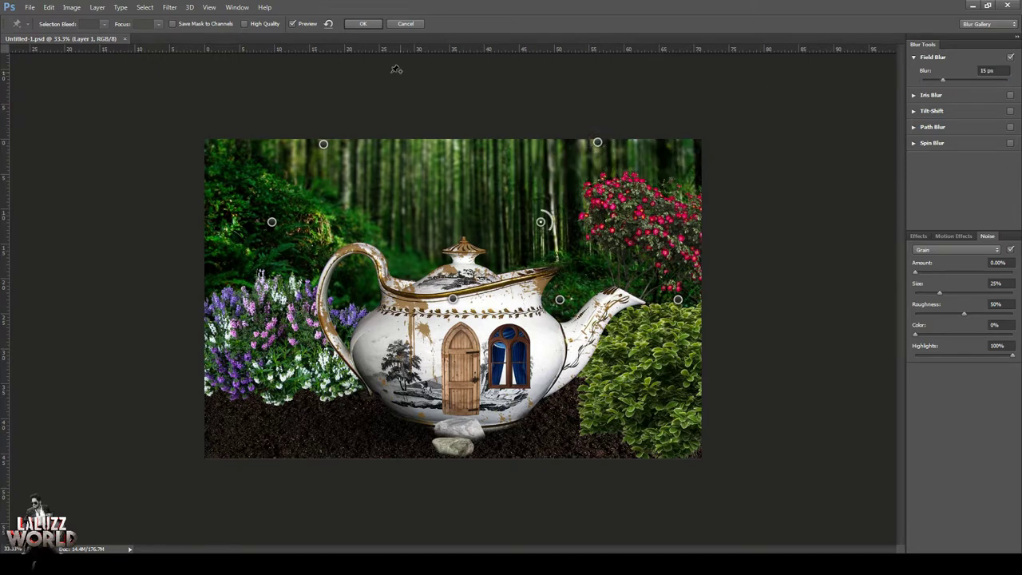
pyautogui.click(364, 23)
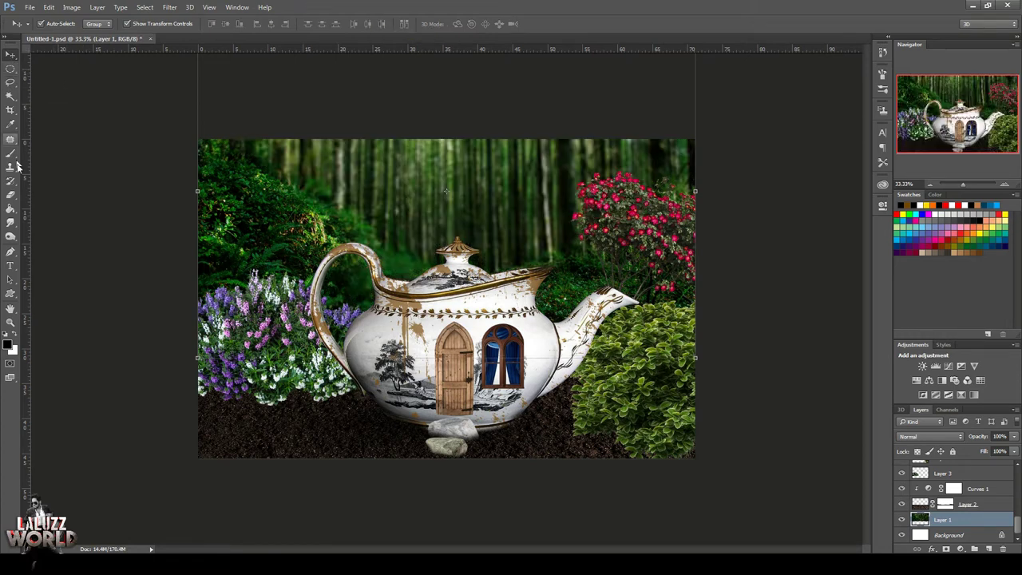
# Save the document and set the foreground colour to deep yellow #ffc600
pyautogui.hotkey('ctrl', 's')
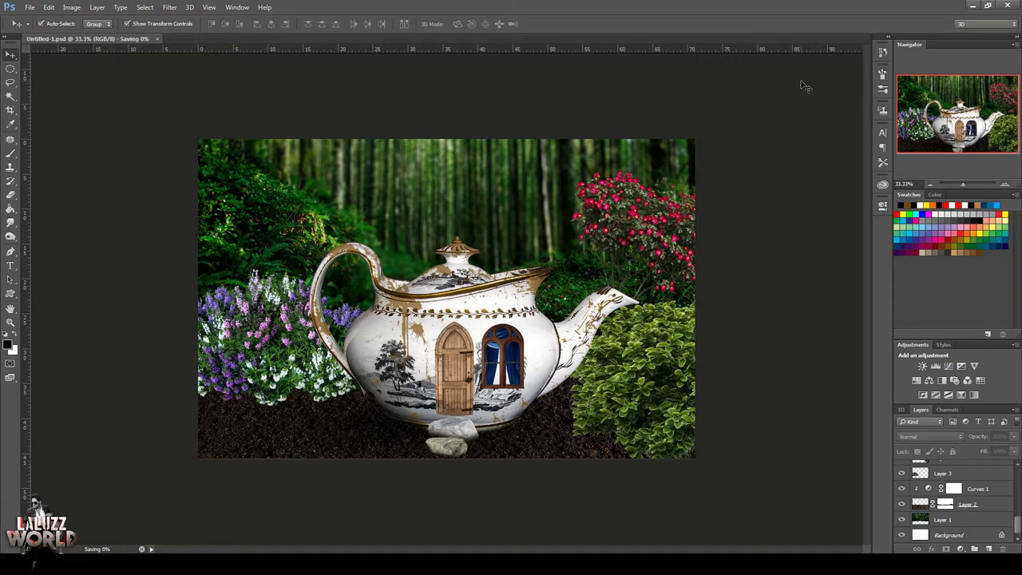
pyautogui.click(10, 124)
pyautogui.click(7, 345)
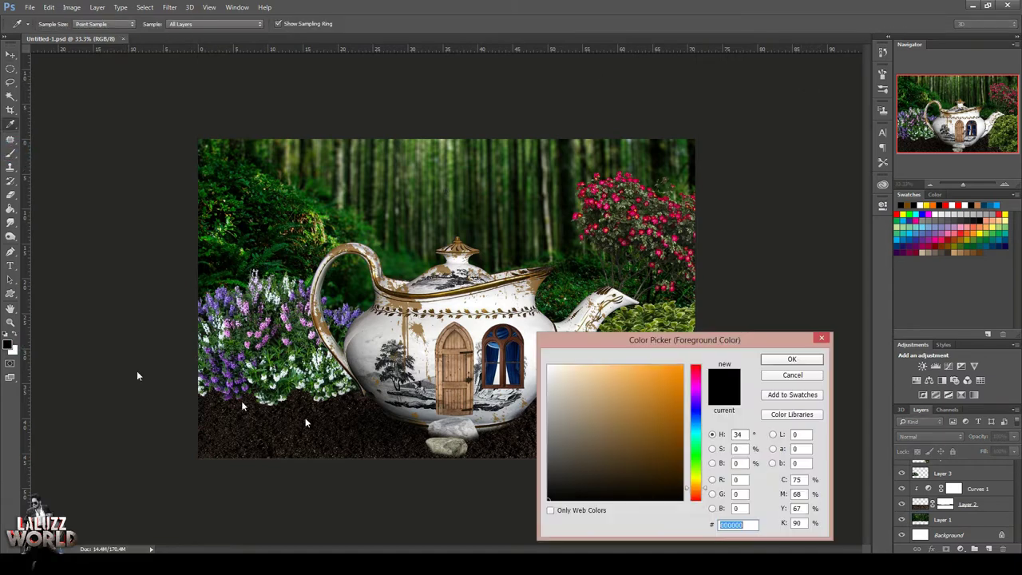
pyautogui.click(702, 480)
pyautogui.click(791, 359)
pyautogui.press('b')
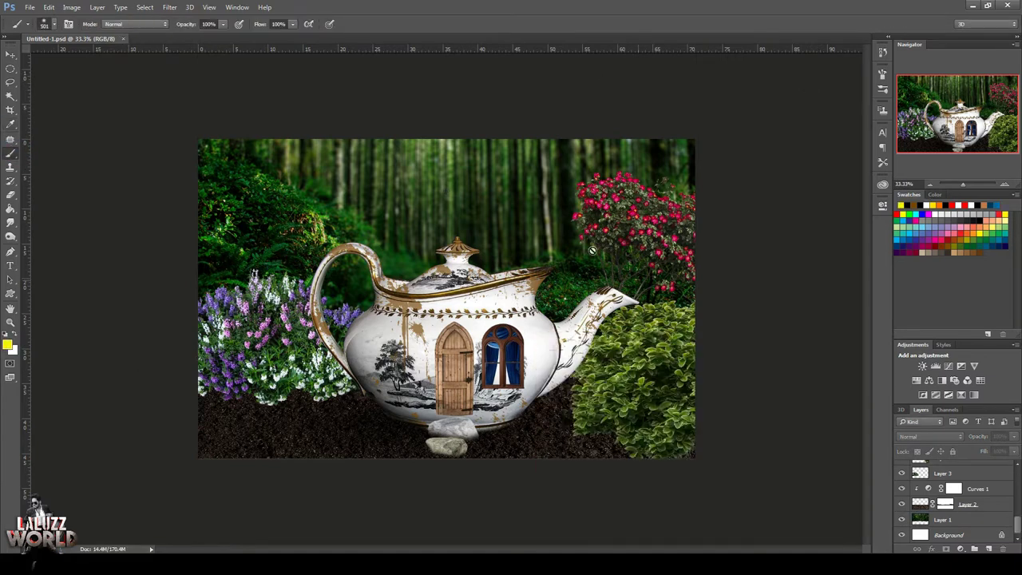
pyautogui.click(7, 345)
pyautogui.click(637, 411)
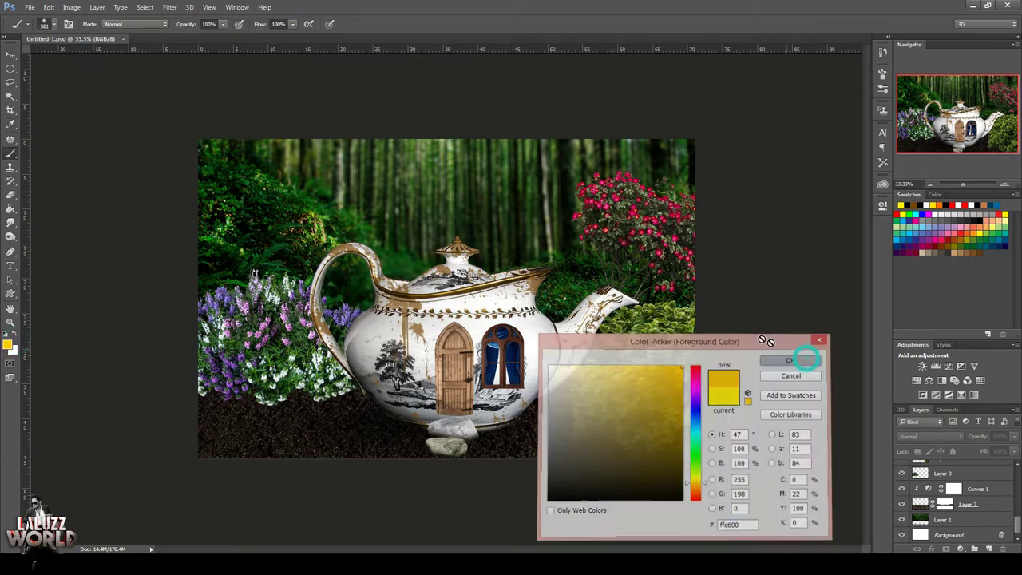
pyautogui.click(791, 358)
# Paint a yellow dot on a new layer above Layer 1 and enlarge it over the upper forest
pyautogui.scroll(2, 920, 520)
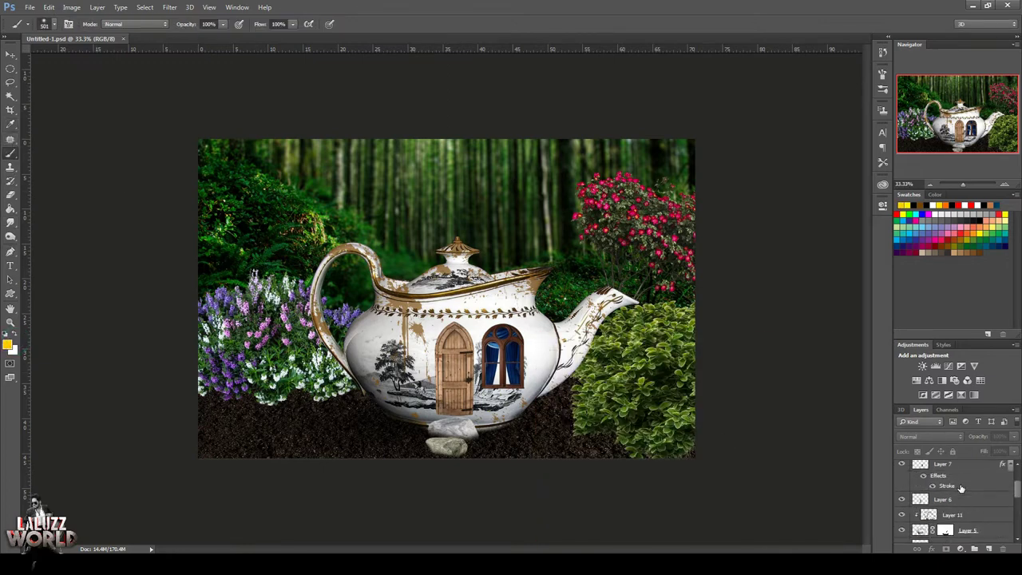
pyautogui.scroll(-2, 958, 520)
pyautogui.click(982, 519)
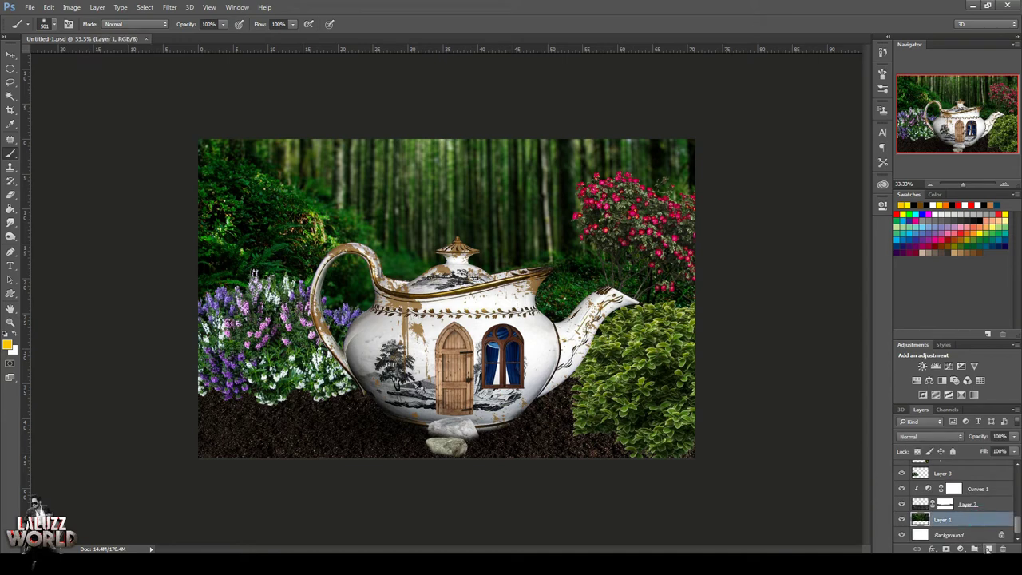
pyautogui.click(988, 548)
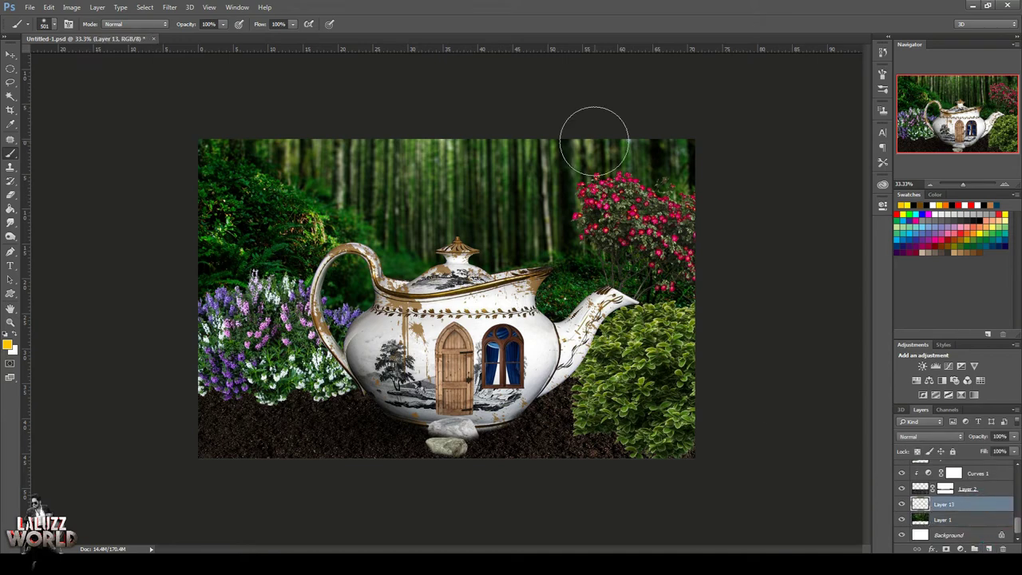
pyautogui.click(551, 166)
pyautogui.hotkey('ctrl', 't')
pyautogui.moveTo(588, 201); pyautogui.dragTo(696, 248)
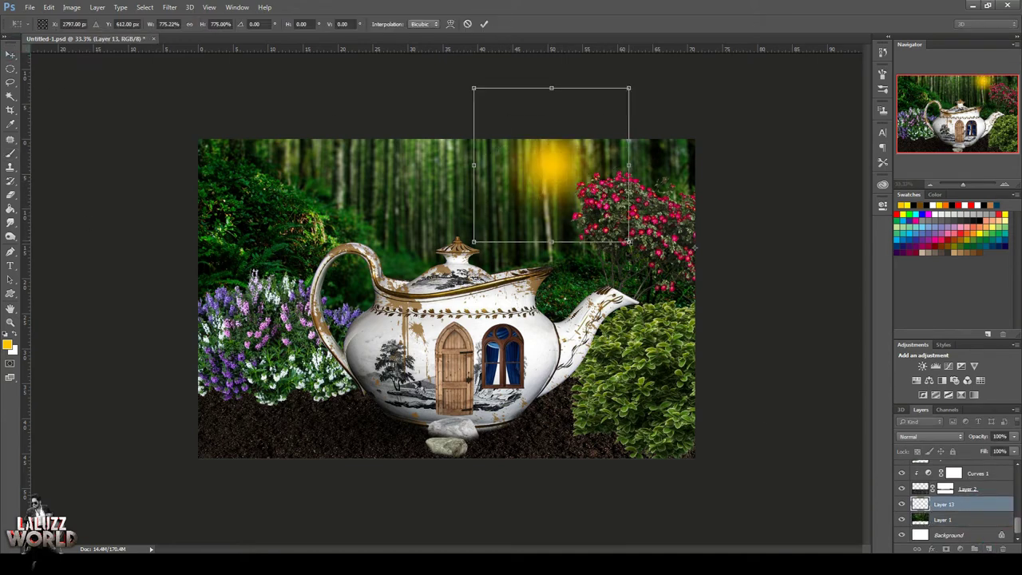
pyautogui.moveTo(613, 240); pyautogui.dragTo(410, 125)
pyautogui.press('Return')
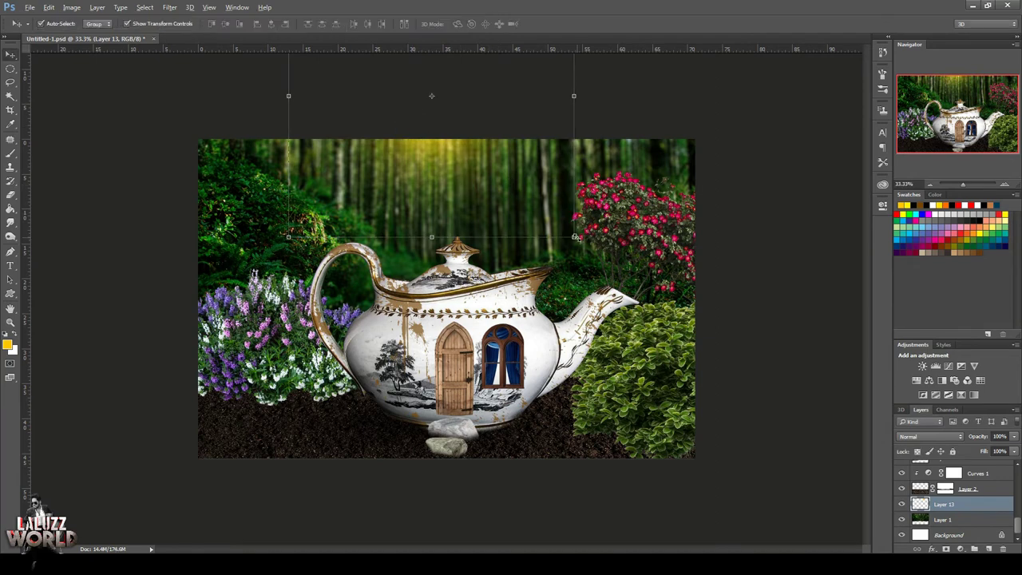
pyautogui.hotkey('ctrl', 't')
pyautogui.moveTo(572, 244)
pyautogui.mouseDown()
pyautogui.moveTo(737, 345)
pyautogui.moveTo(803, 471)
pyautogui.mouseUp()
pyautogui.moveTo(475, 167)
pyautogui.mouseDown()
pyautogui.moveTo(492, 182)
pyautogui.moveTo(463, 166)
pyautogui.mouseUp()
pyautogui.press('Return')
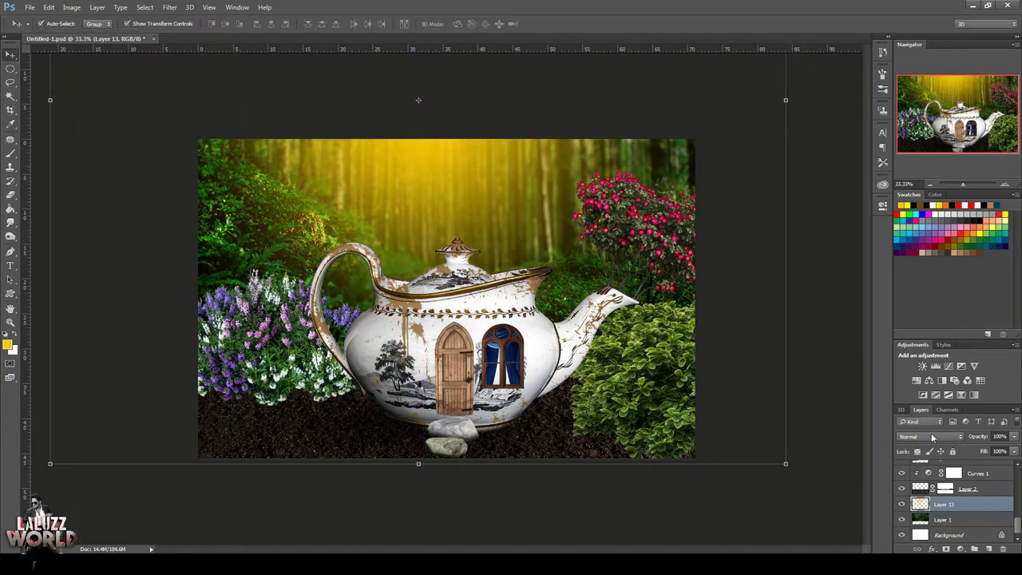
# Blend the glow layer as Hard Light with 73% fill
pyautogui.click(930, 436)
pyautogui.click(918, 332)
pyautogui.click(930, 436)
pyautogui.click(918, 343)
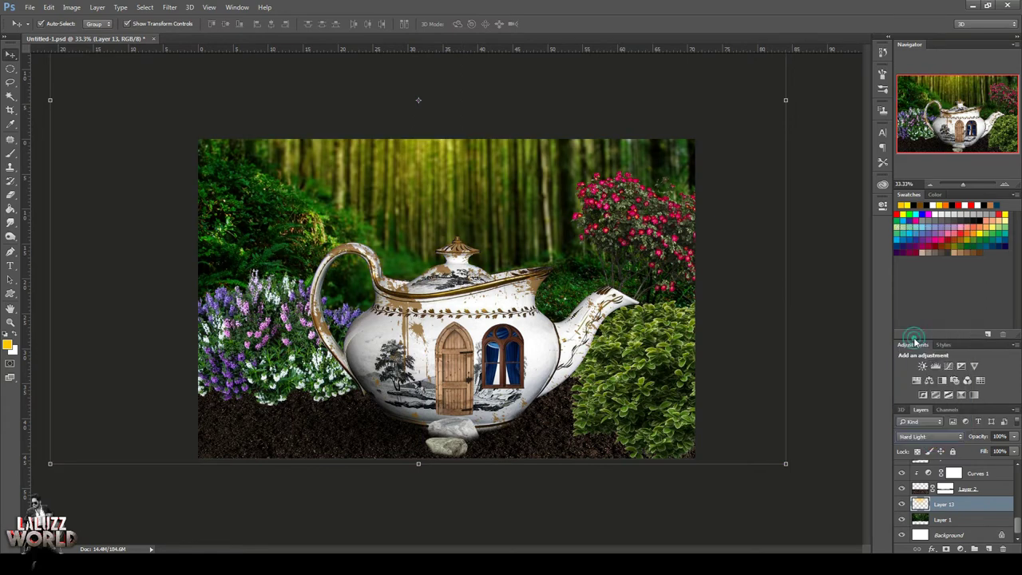
pyautogui.click(1014, 451)
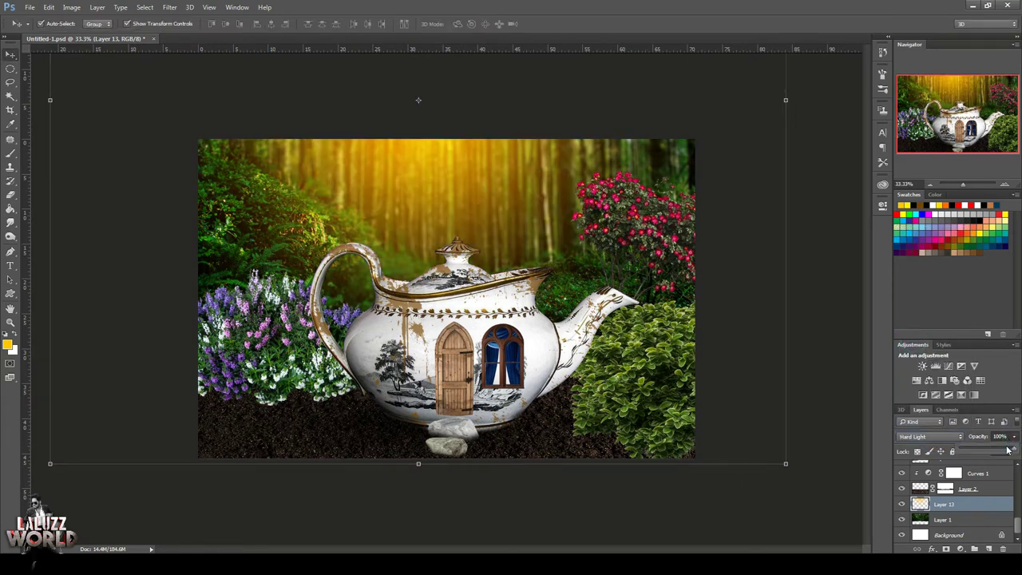
pyautogui.moveTo(1014, 463); pyautogui.dragTo(991, 464)
pyautogui.click(657, 518)
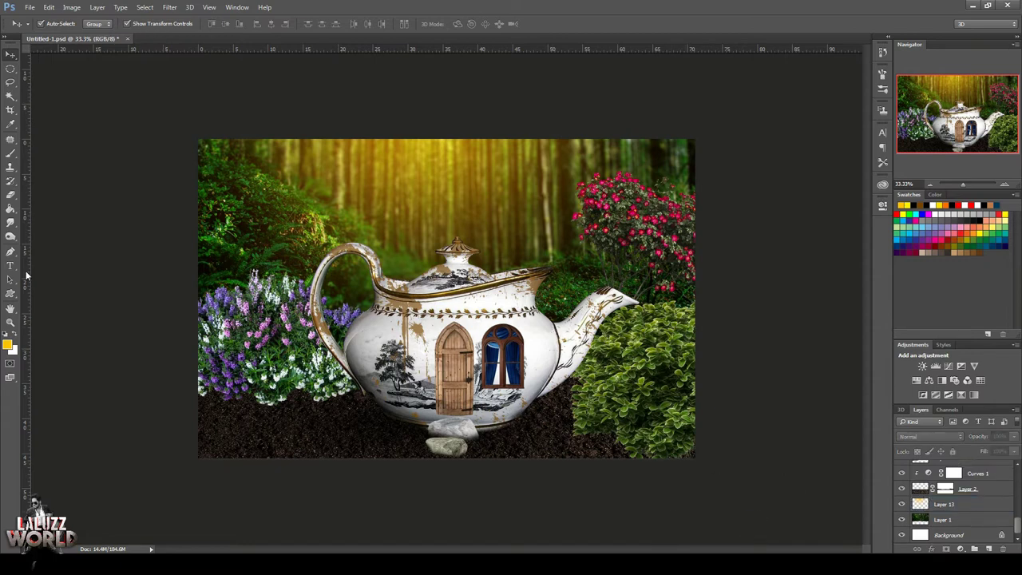
# Save the document and stamp all visible layers into a new merged Layer 14 on top
pyautogui.hotkey('ctrl', 's')
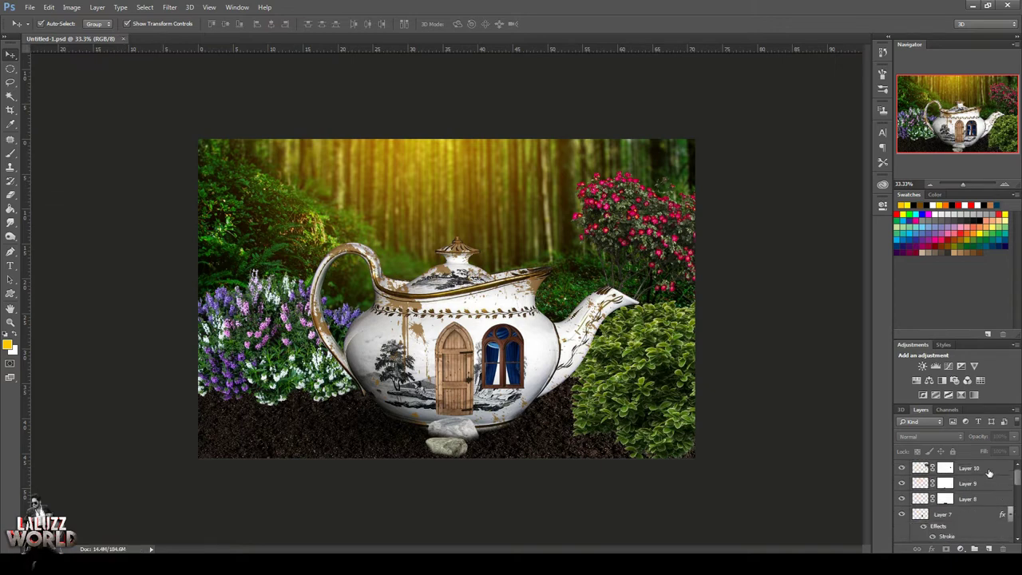
pyautogui.hotkey('ctrl', 'shift', 'alt', 'e')
pyautogui.press('m')
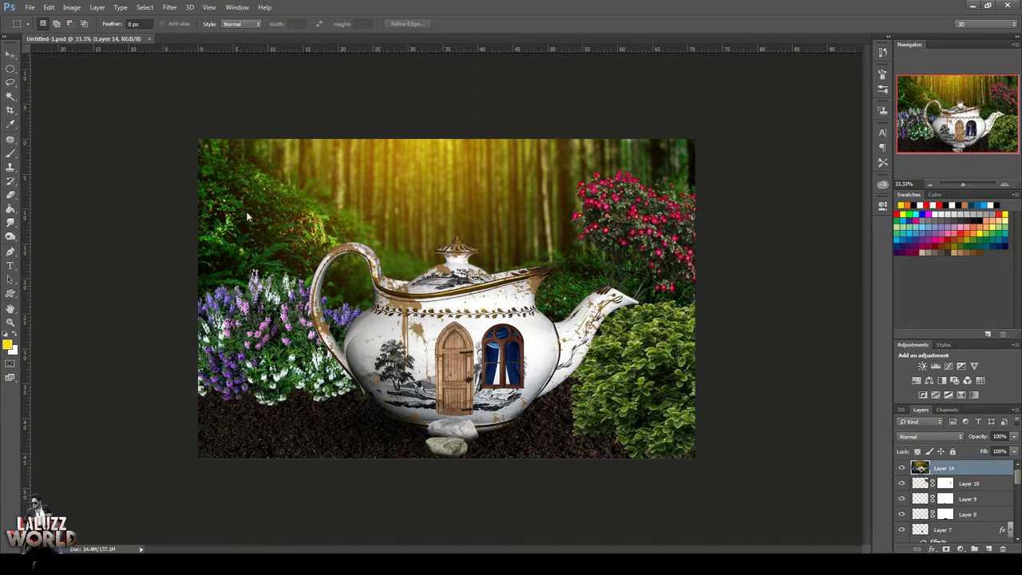
pyautogui.click(11, 55)
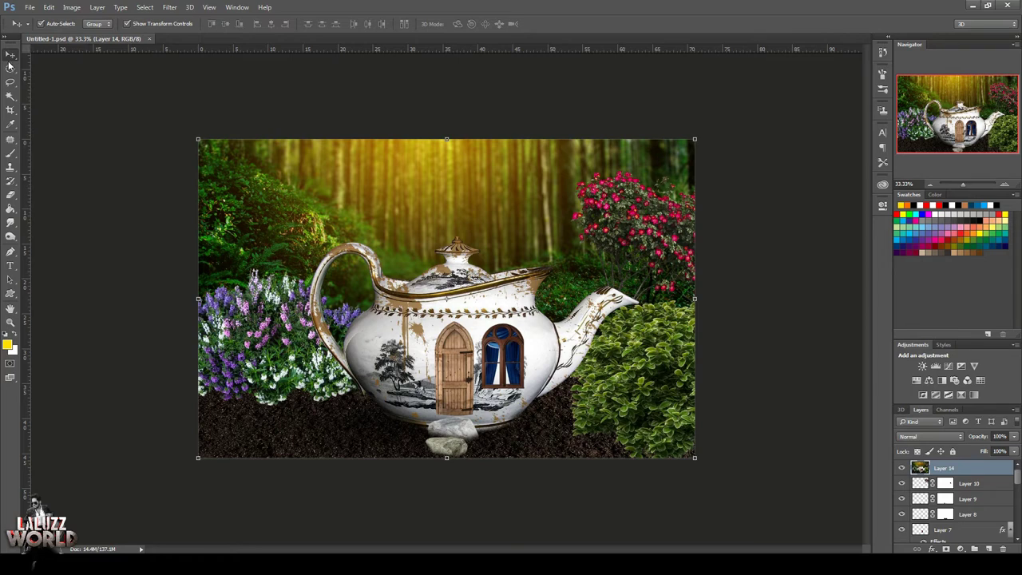
# Grade Layer 14 in Camera Raw with Exposure -0.50, Contrast +17 and Clarity +37
pyautogui.click(170, 8)
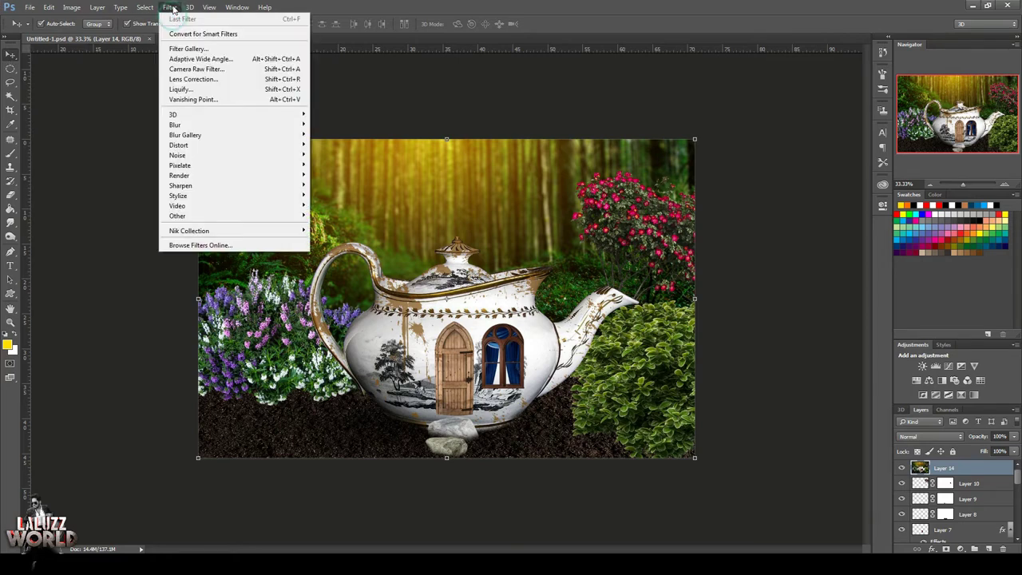
pyautogui.click(215, 70)
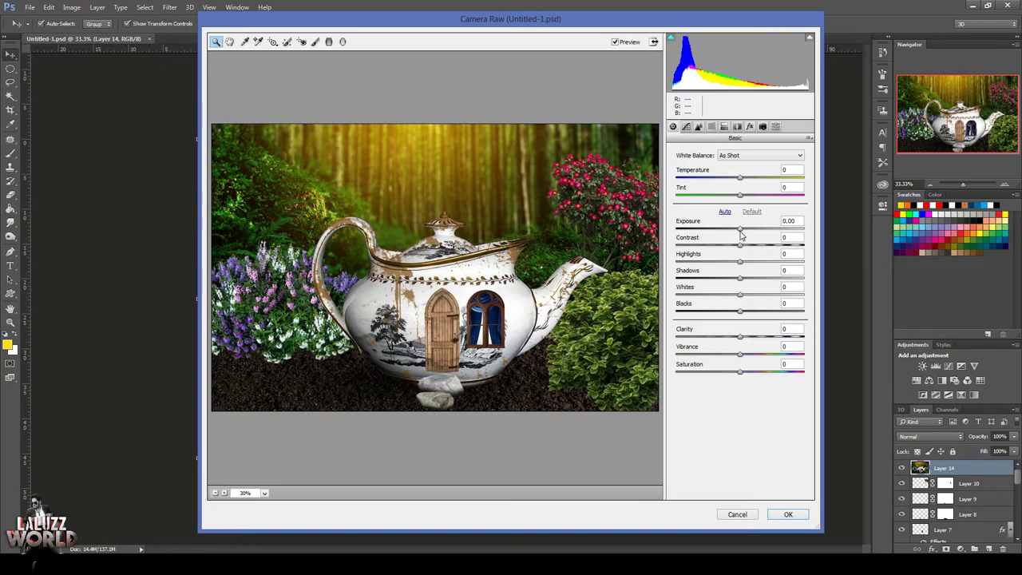
pyautogui.moveTo(740, 230); pyautogui.dragTo(750, 244)
pyautogui.moveTo(739, 336); pyautogui.dragTo(764, 337)
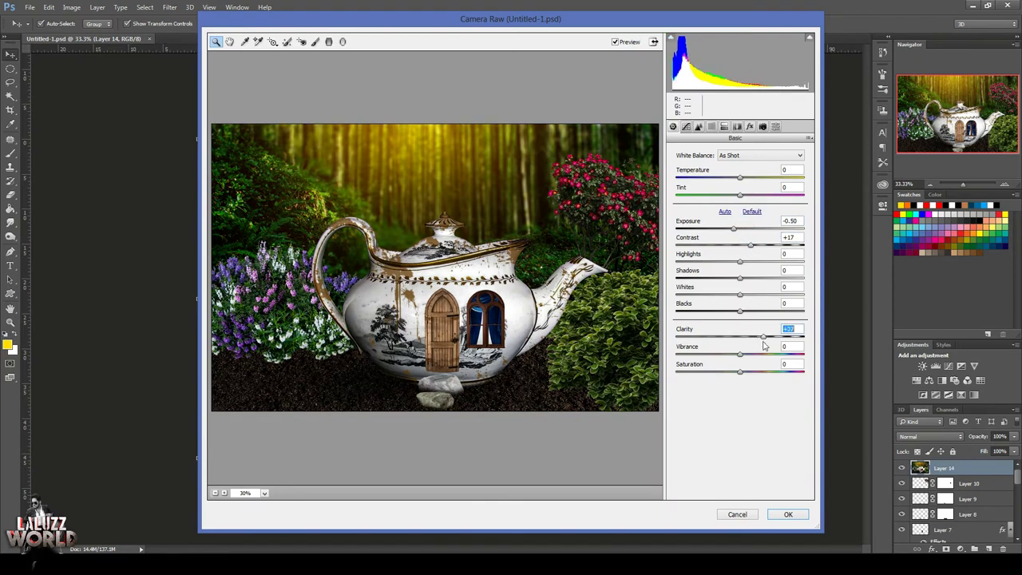
pyautogui.click(787, 514)
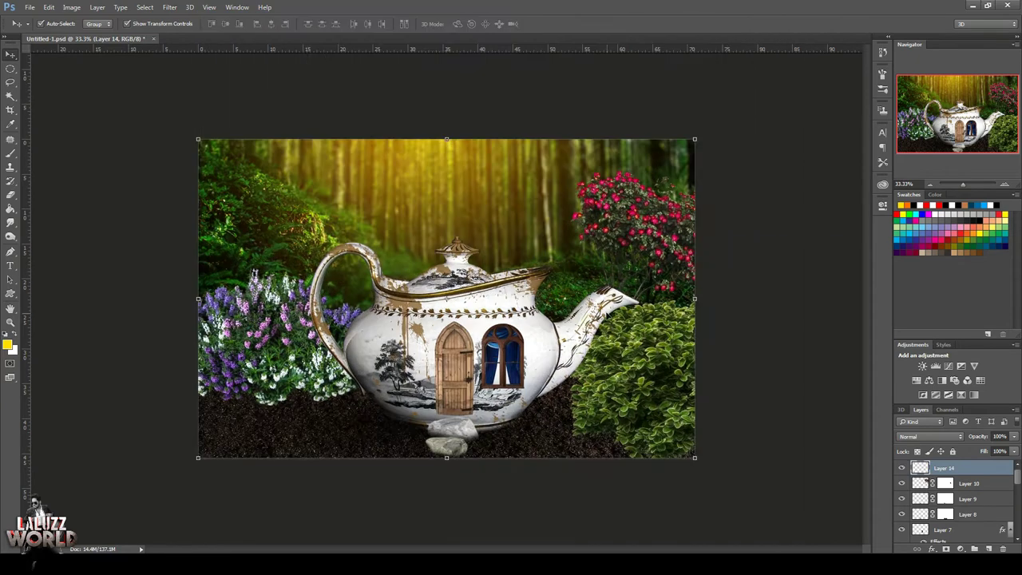
pyautogui.click(168, 7)
pyautogui.click(228, 70)
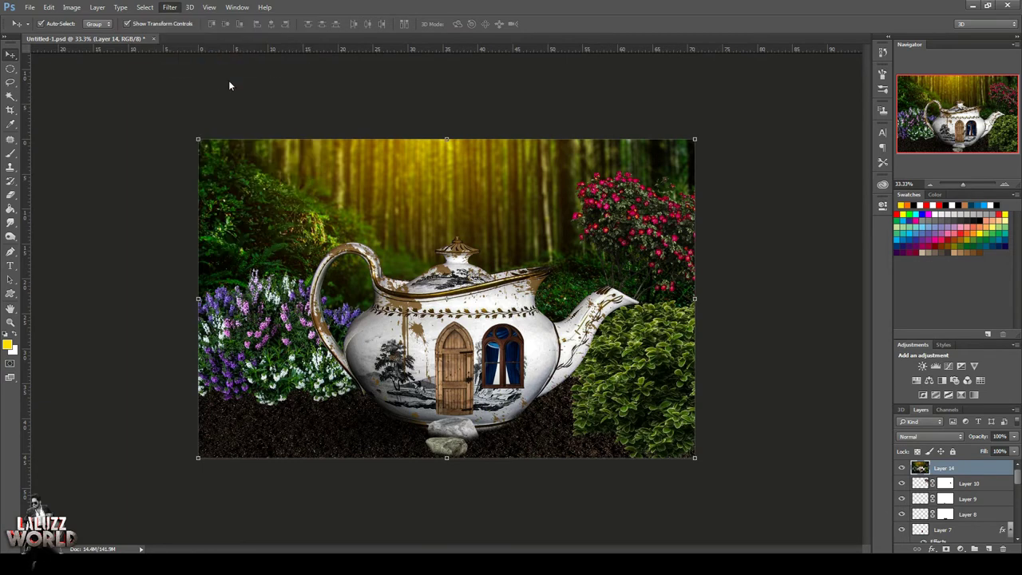
# Add a Camera Raw radial vignette darkening outside a large ellipse to Exposure -2.70
pyautogui.click(214, 493)
pyautogui.click(343, 41)
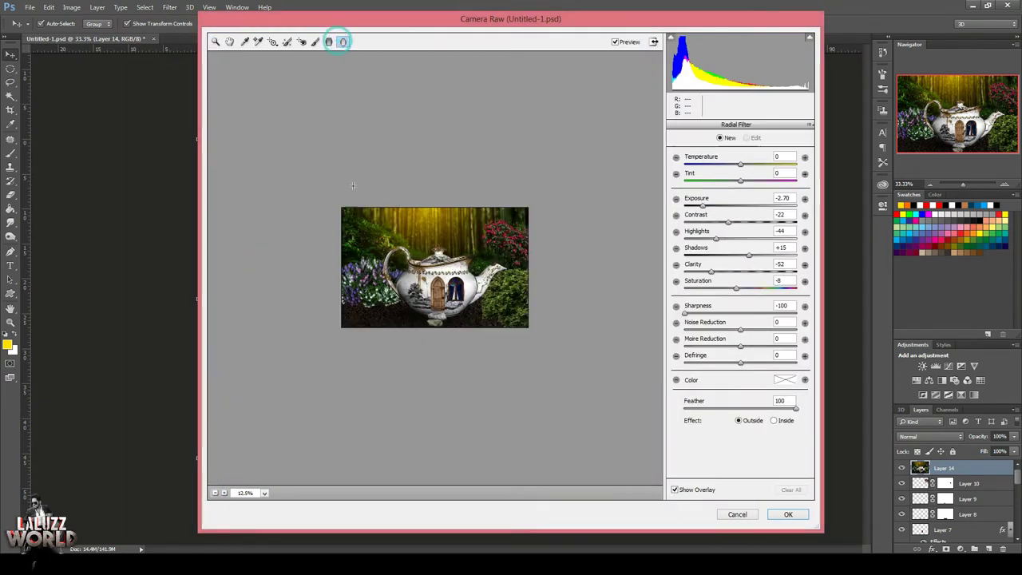
pyautogui.moveTo(354, 182); pyautogui.dragTo(541, 281)
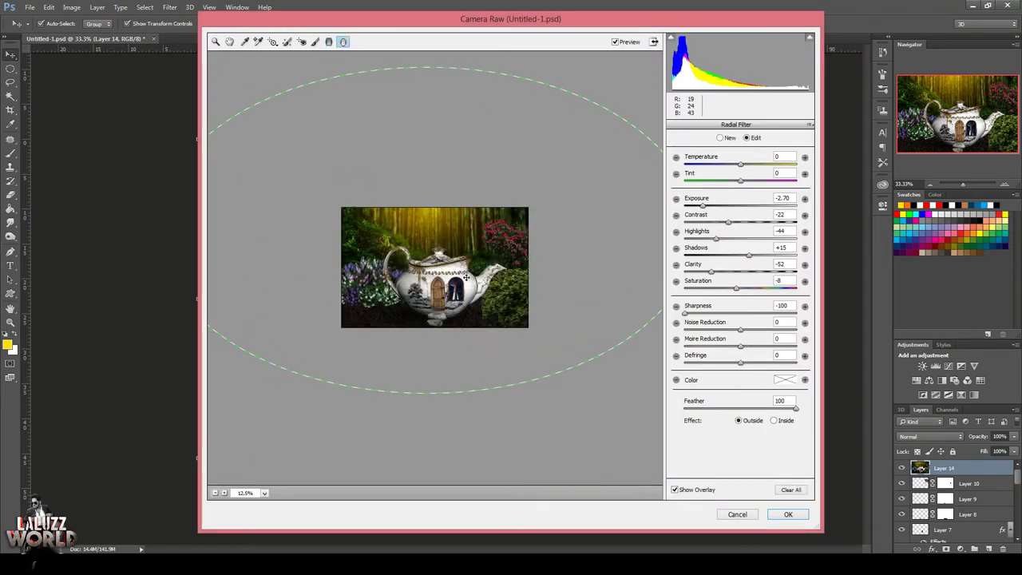
pyautogui.moveTo(437, 393); pyautogui.dragTo(438, 452)
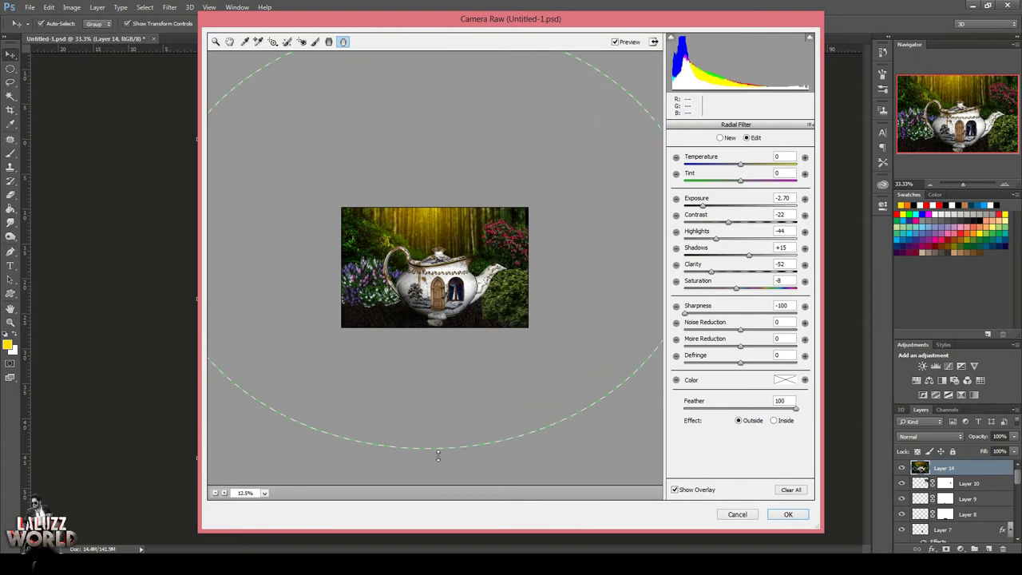
pyautogui.moveTo(481, 264); pyautogui.dragTo(488, 203)
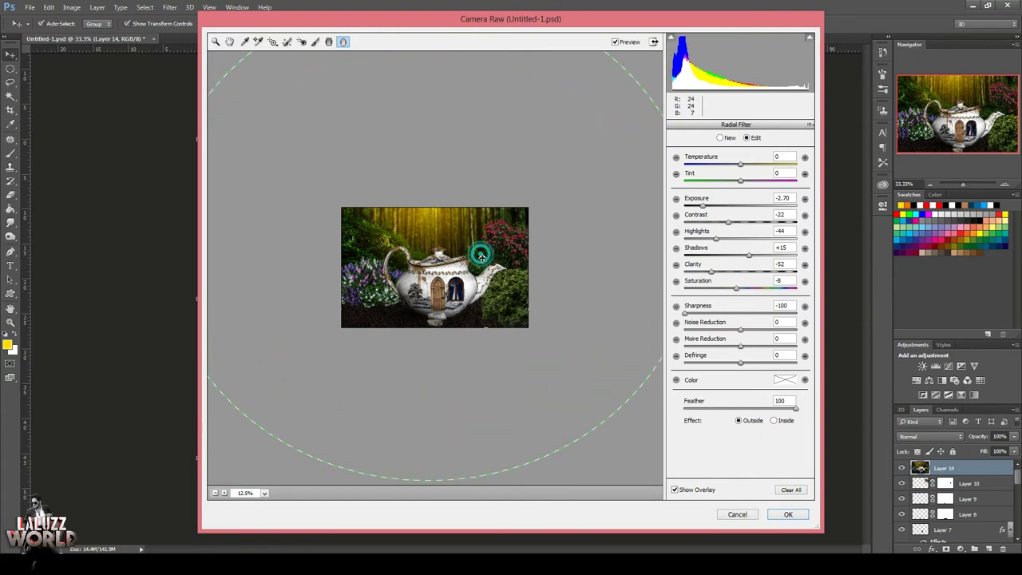
pyautogui.click(789, 515)
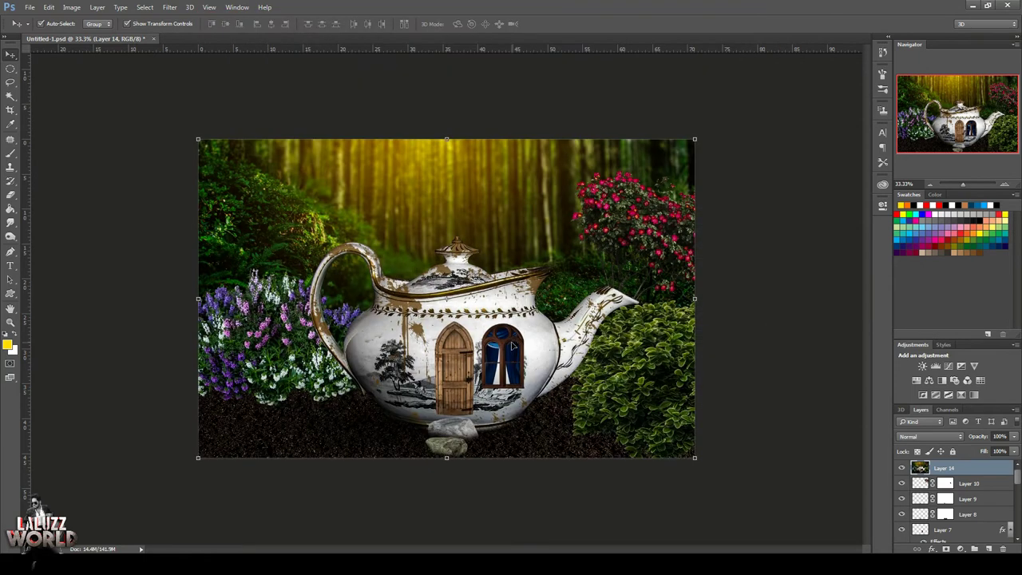